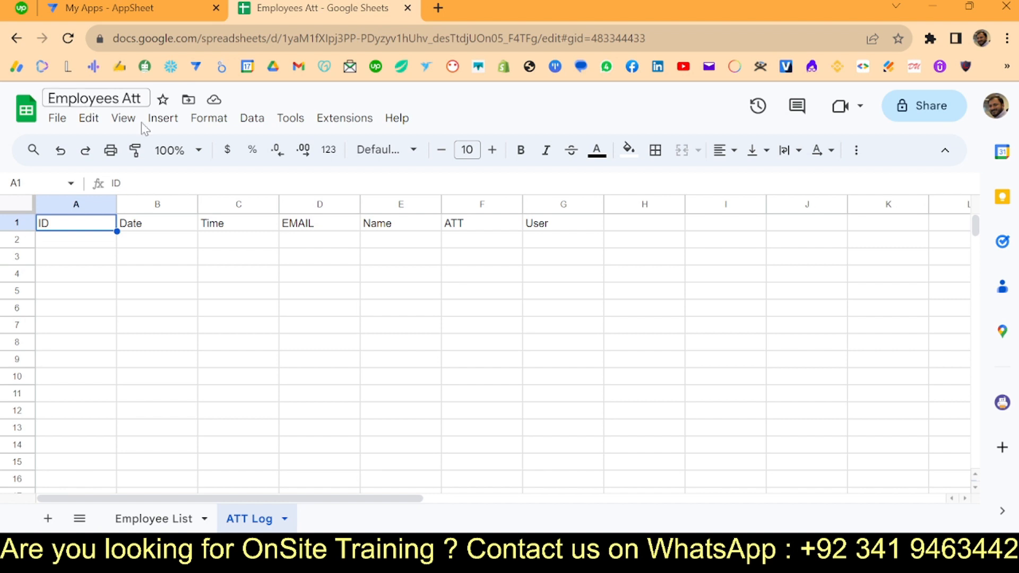
- Review the Employee List column headers, from ID through DOE, Contact Num, EMAIL and Picture
left_click(151, 525)
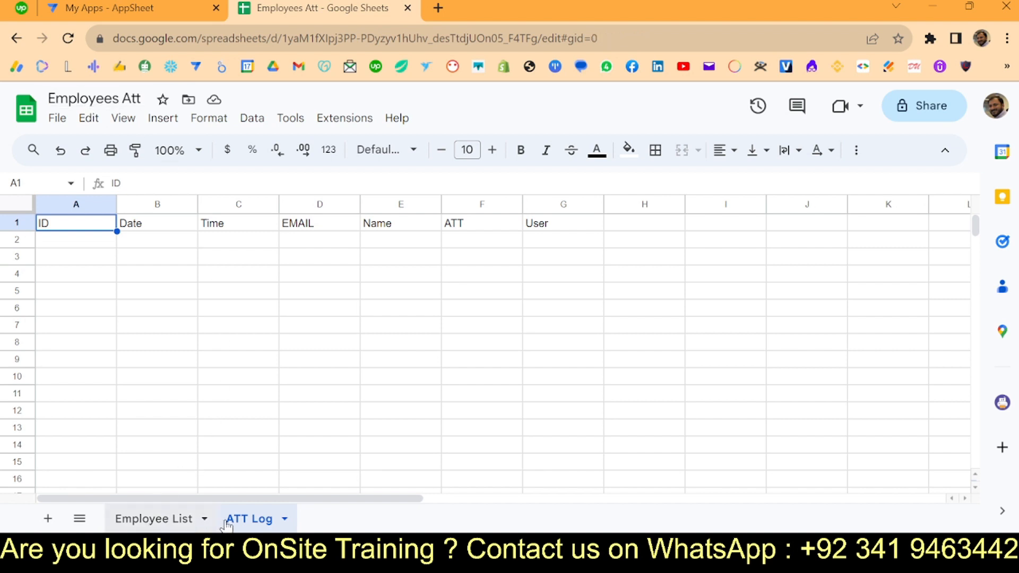
left_click(189, 346)
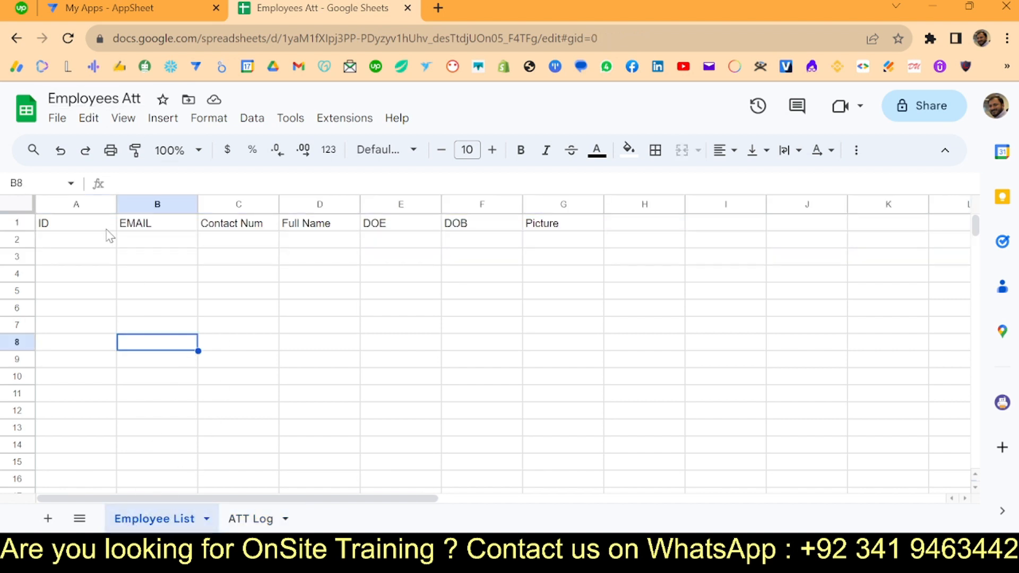
left_click(65, 228)
key("Right")
key("Right")
key("Right")
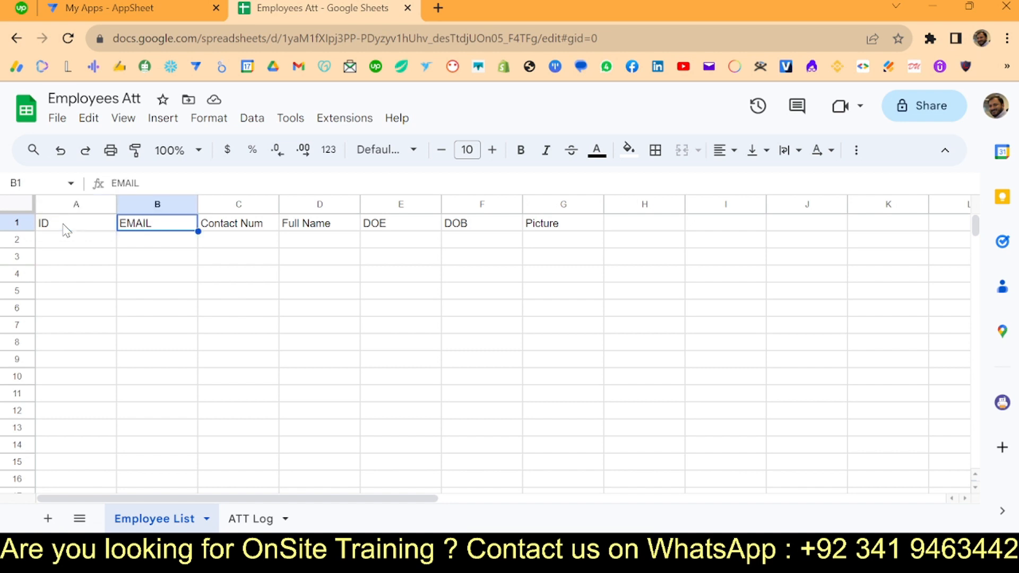
key("Right")
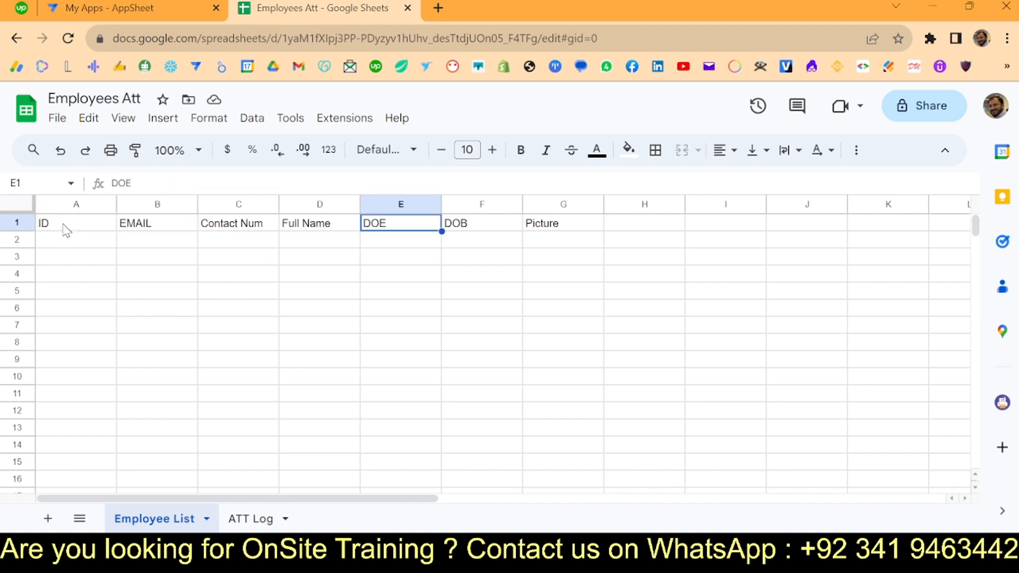
key("Right")
key("Right")
key("Left")
key("Left")
key("Left")
key("Left")
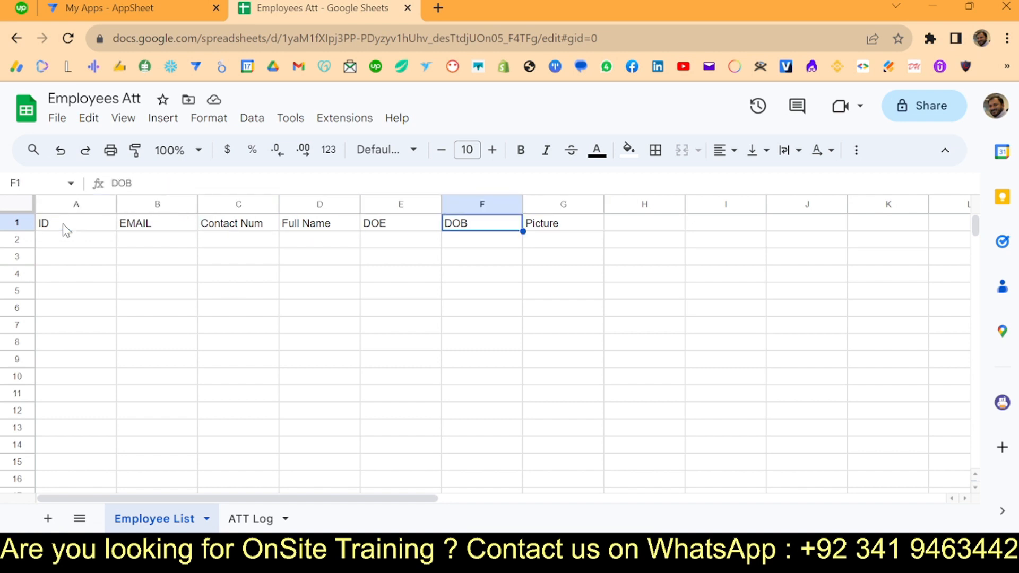
key("Left")
key("Right")
key("Right")
key("Right")
key("Right")
key("Right")
key("Right")
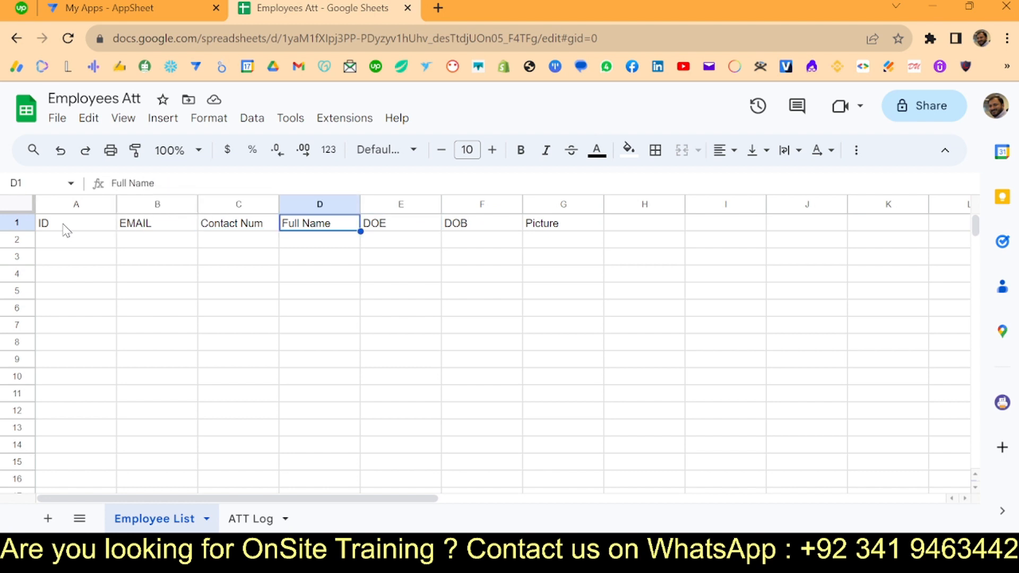
key("Left")
key("Left")
key("Left")
key("Left")
key("Left")
key("Left")
key("Left")
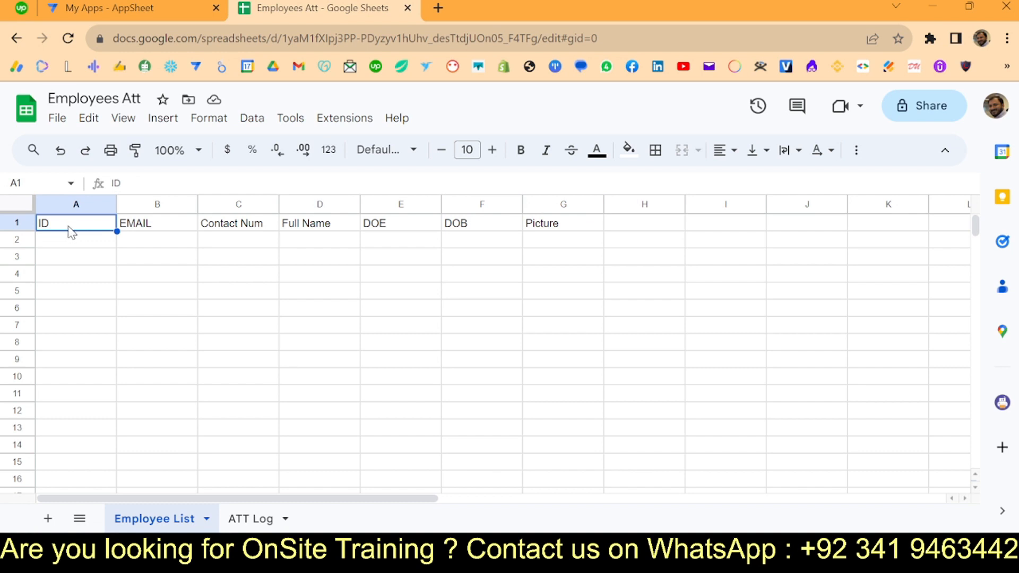
- Inspect the ATT Log columns (ATT, Name, User), then switch to the AppSheet apps list
left_click(255, 520)
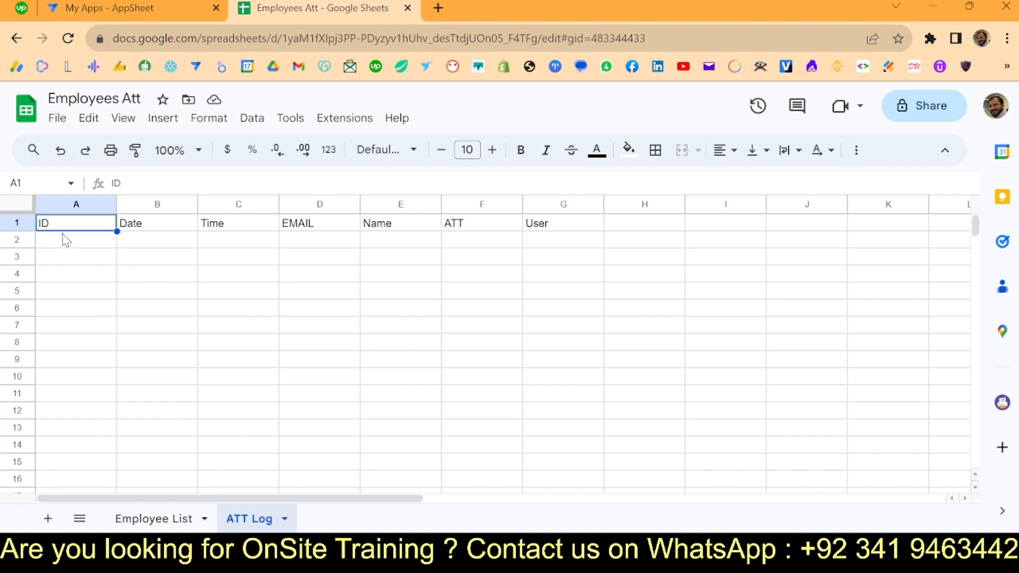
left_click_drag(323, 207, 32, 197)
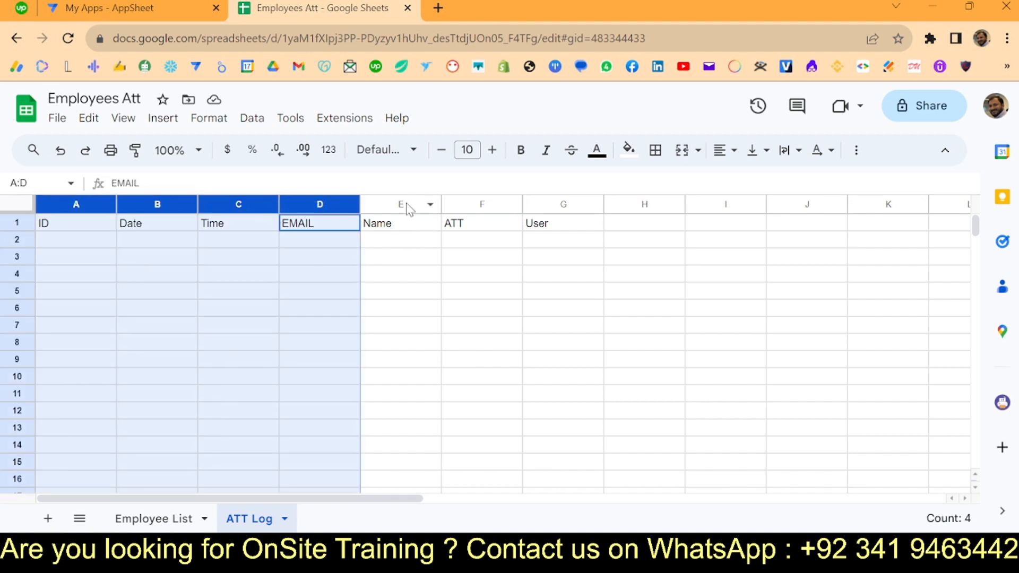
left_click(479, 204)
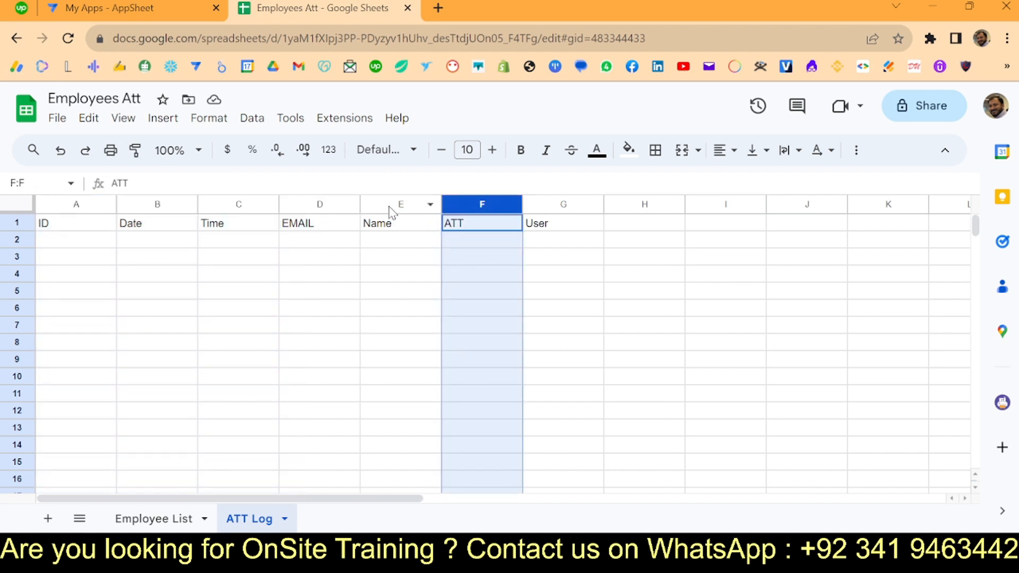
left_click(395, 204)
left_click(556, 207)
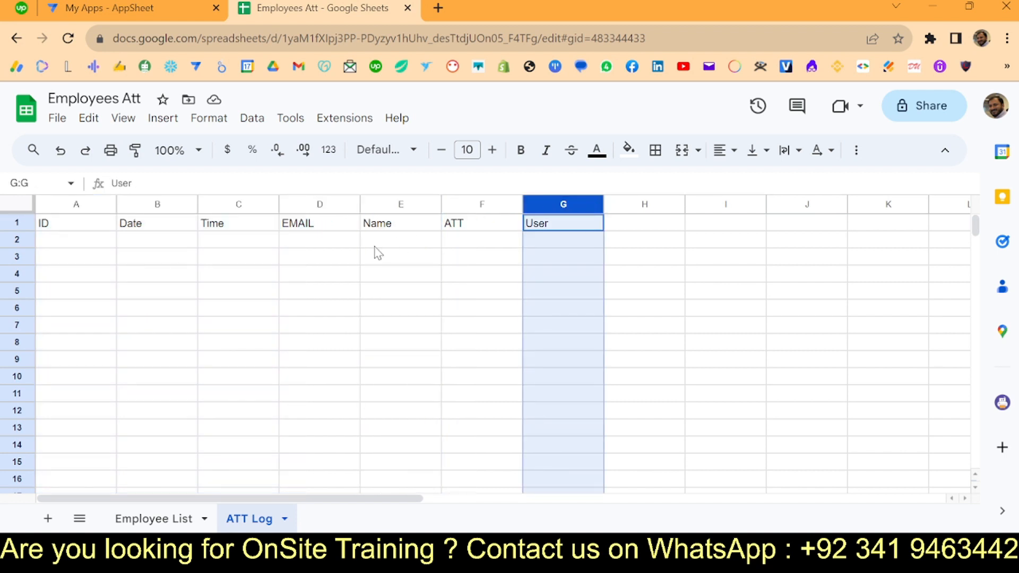
left_click(84, 247)
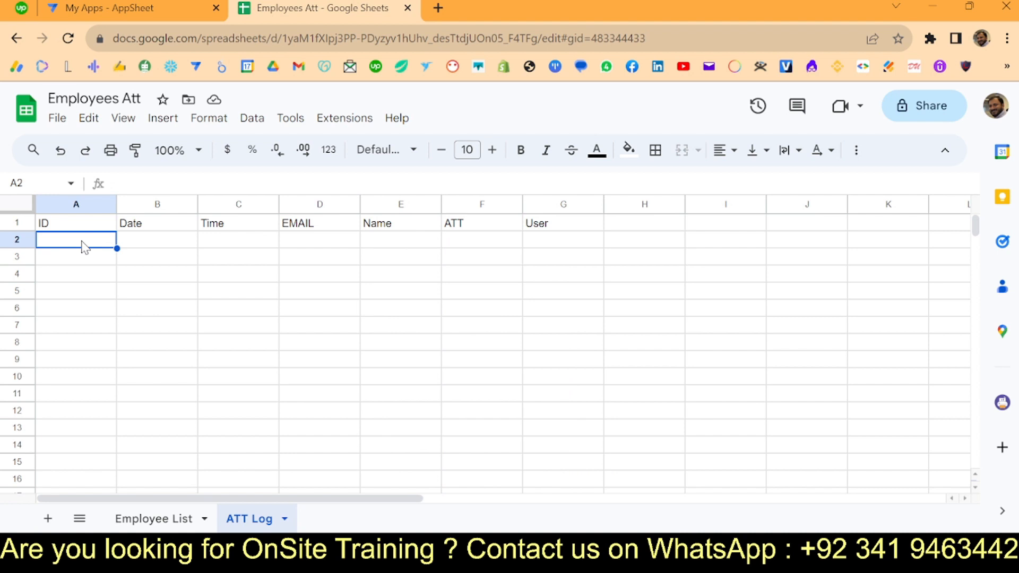
left_click(152, 9)
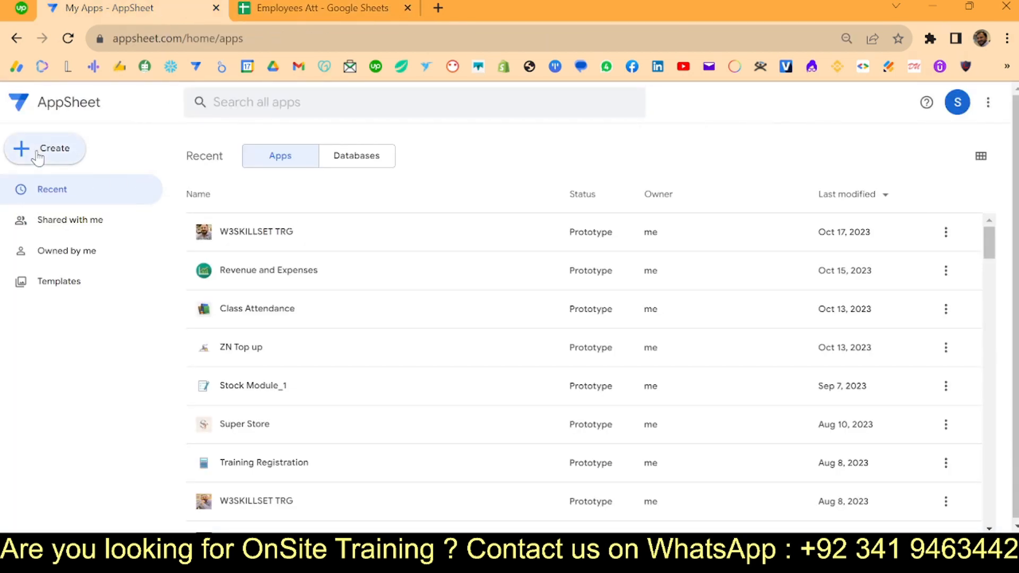
- Start a new app named Attendance in the Education & Training category
left_click(79, 154)
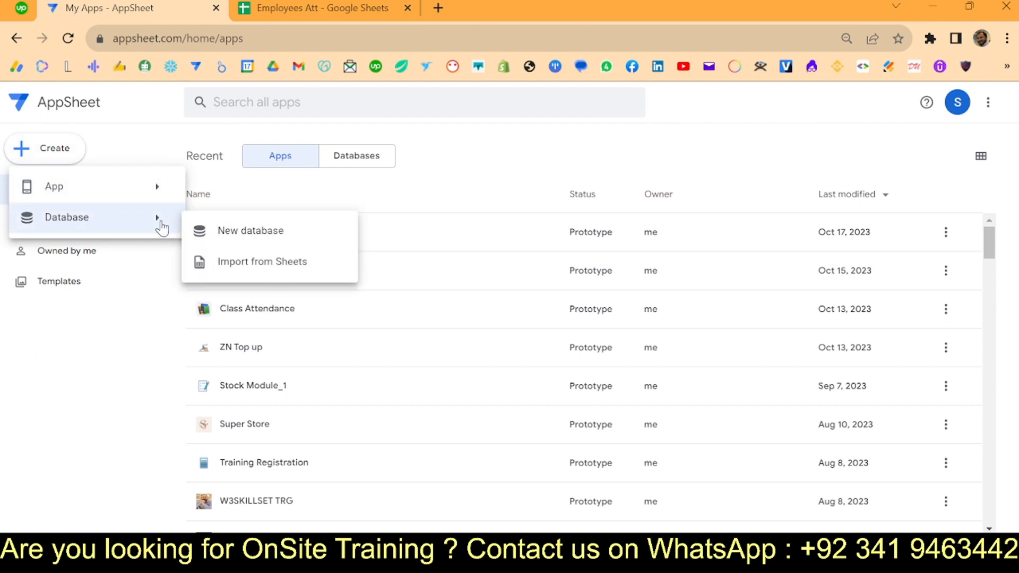
mouse_move(123, 189)
left_click(257, 188)
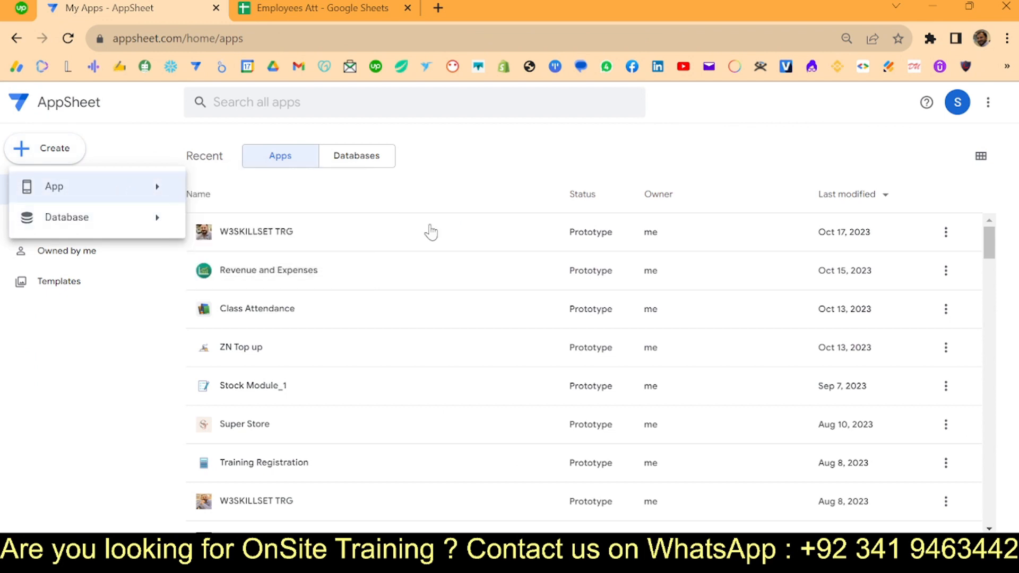
triple_click(425, 173)
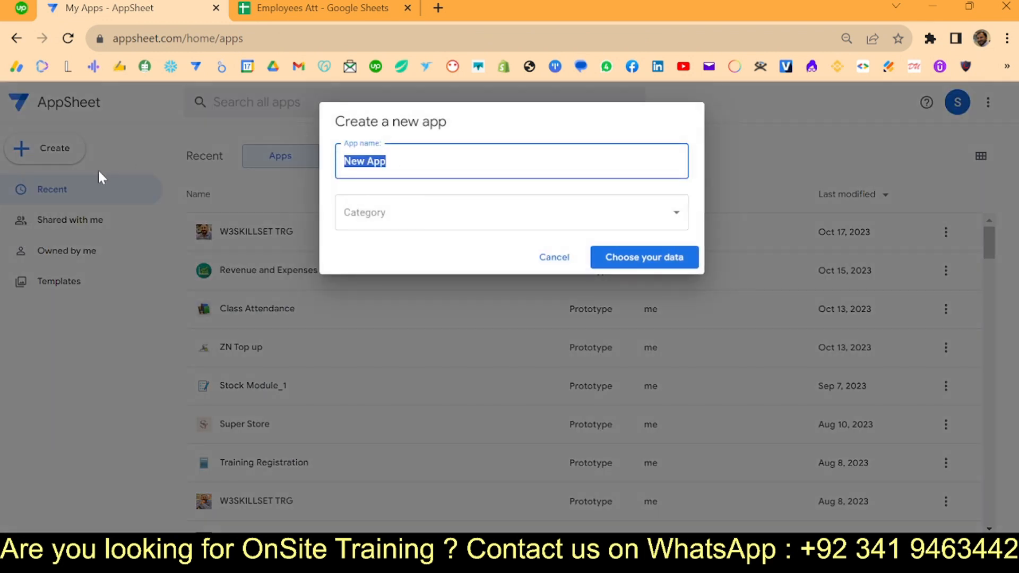
type("ATT")
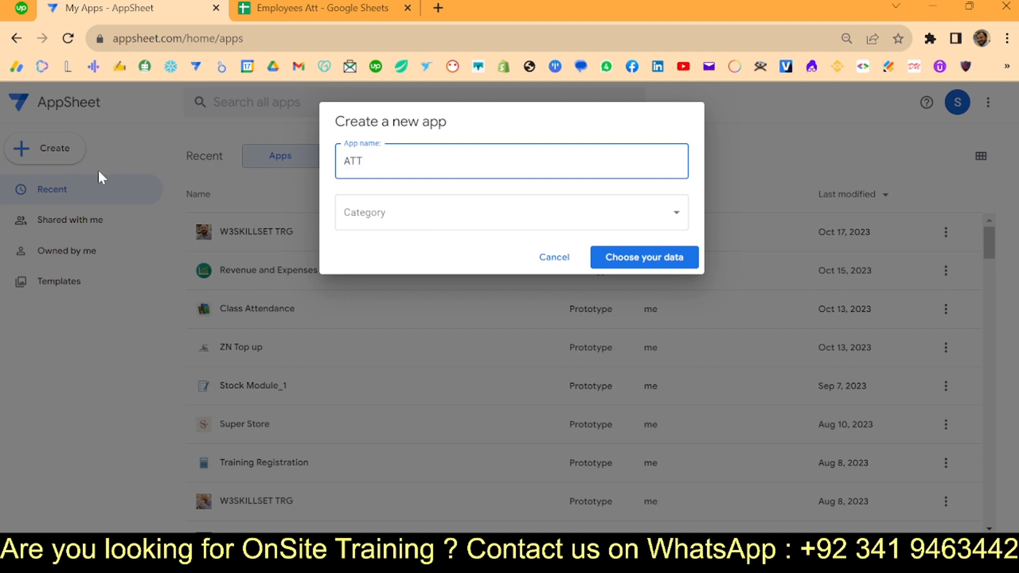
left_click(442, 197)
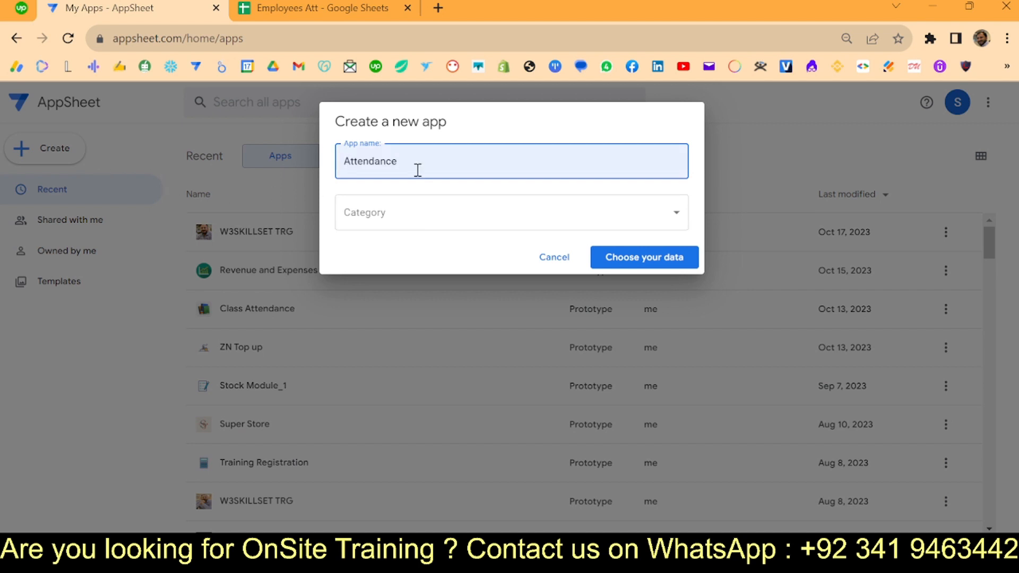
left_click(387, 213)
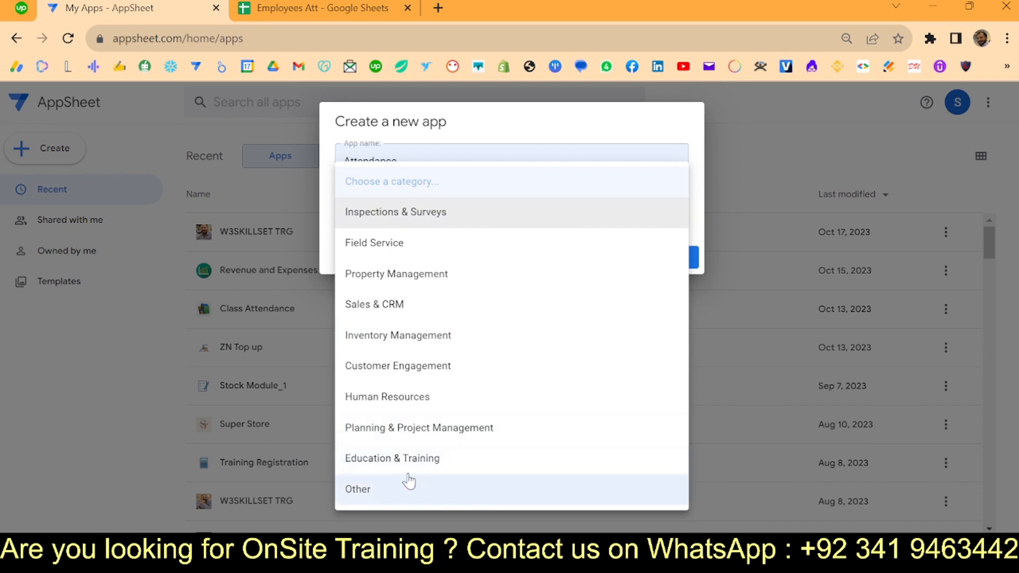
left_click(395, 467)
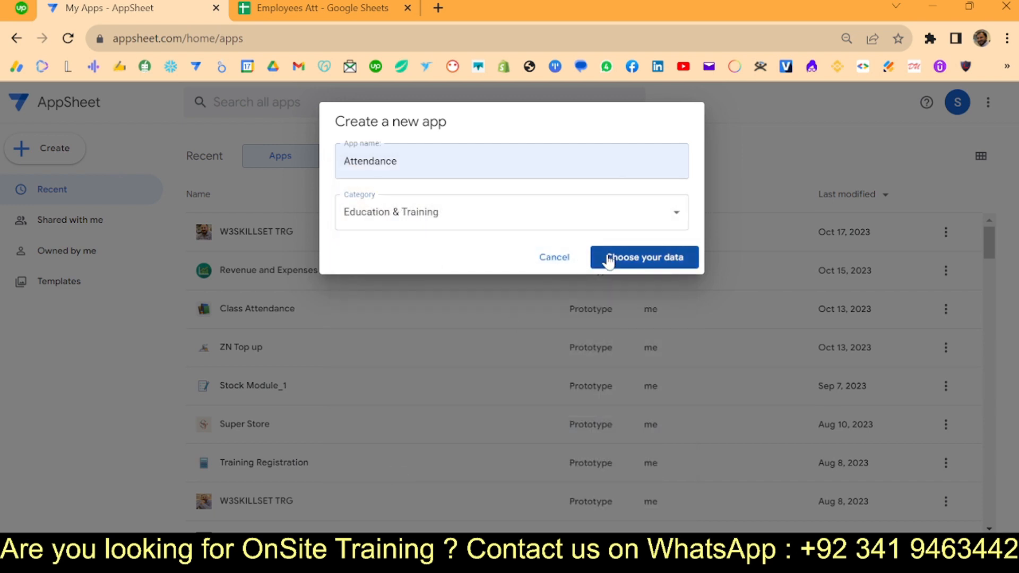
- Choose the Employees Att Google Sheets file as the app's data
left_click(609, 259)
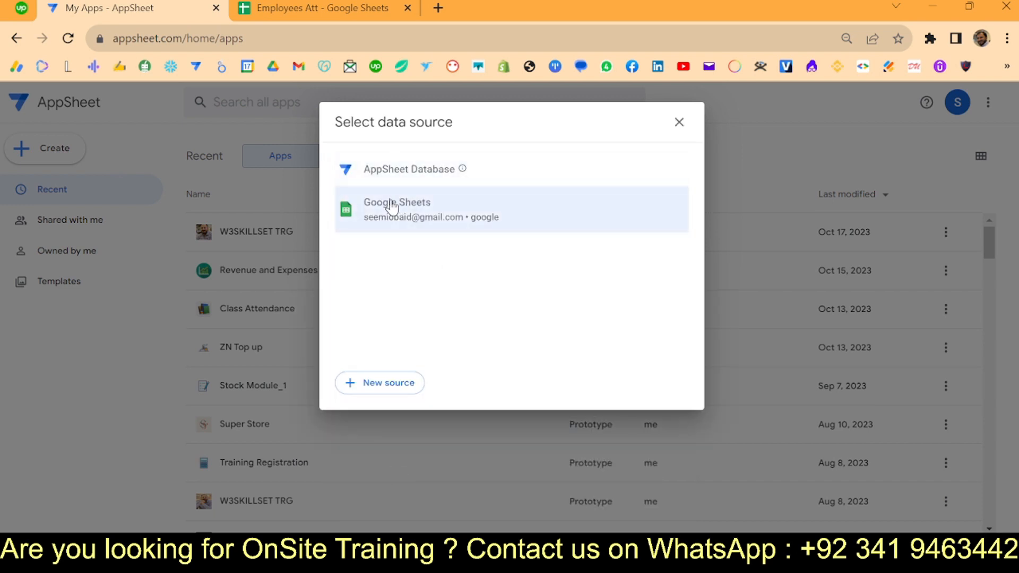
left_click(431, 218)
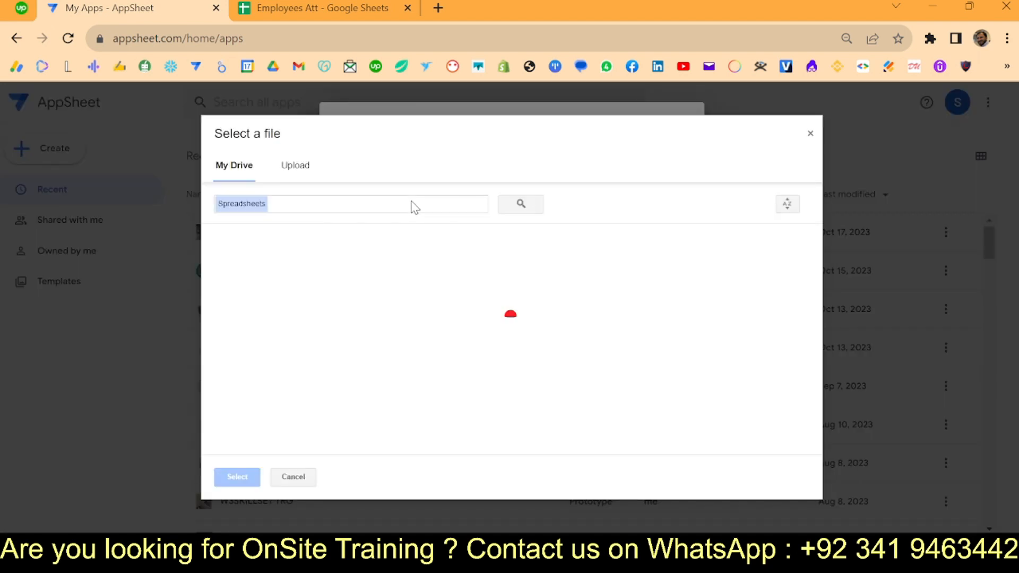
left_click(387, 204)
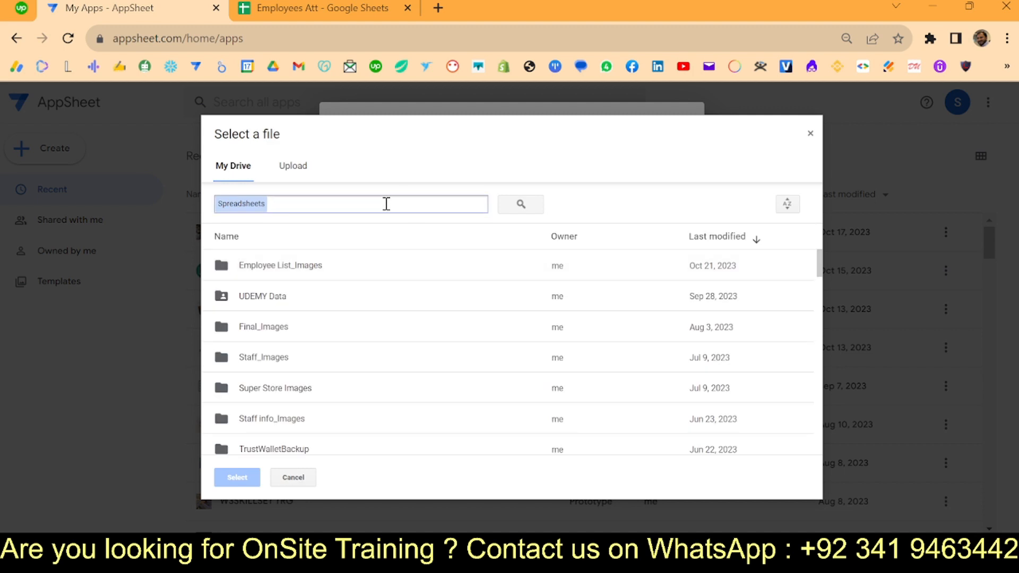
type("emplo")
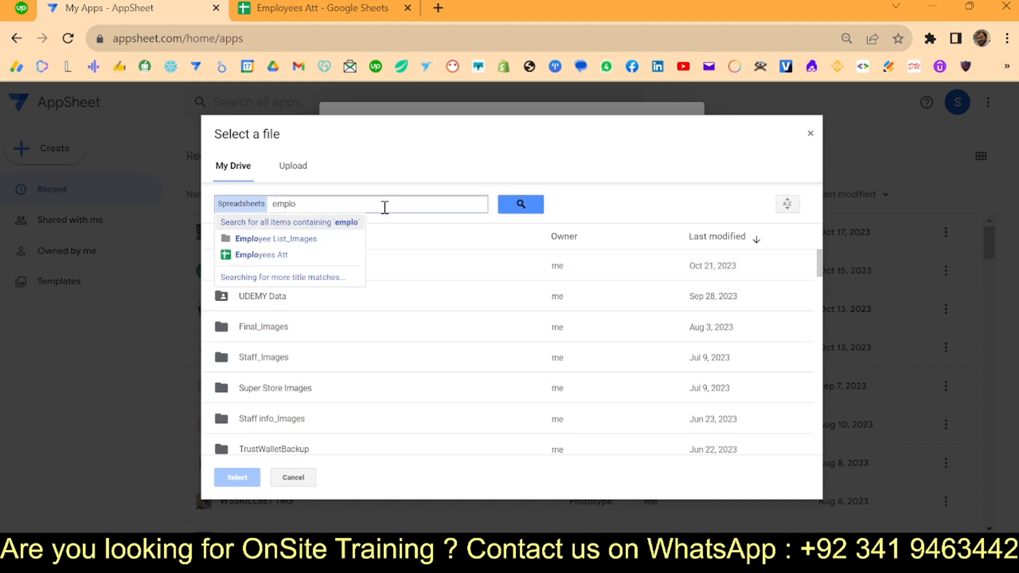
left_click(281, 255)
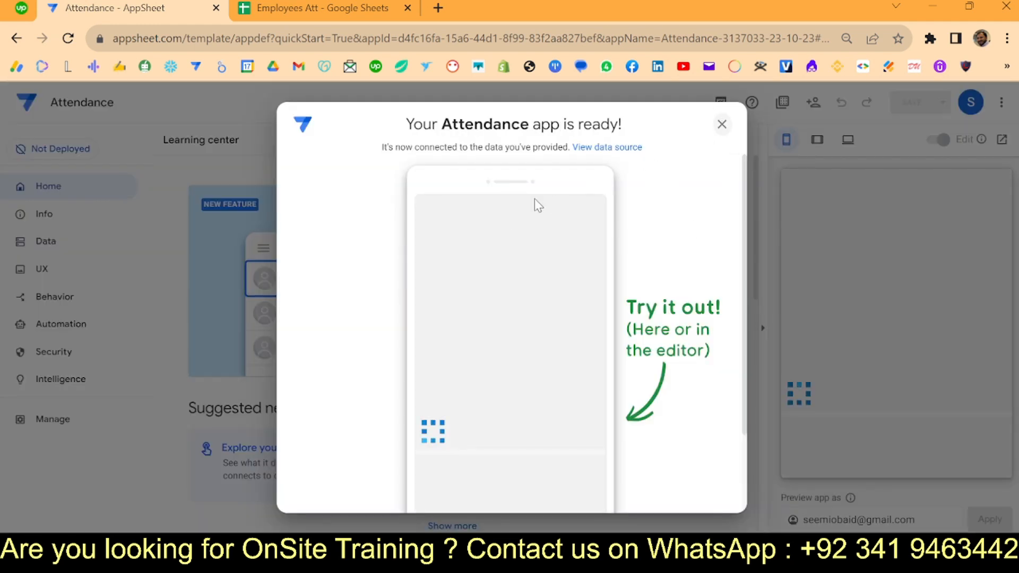
- Scroll through the Learning center, then go to the Attendance app's Data tables page
scroll(399, 311, "down", 3)
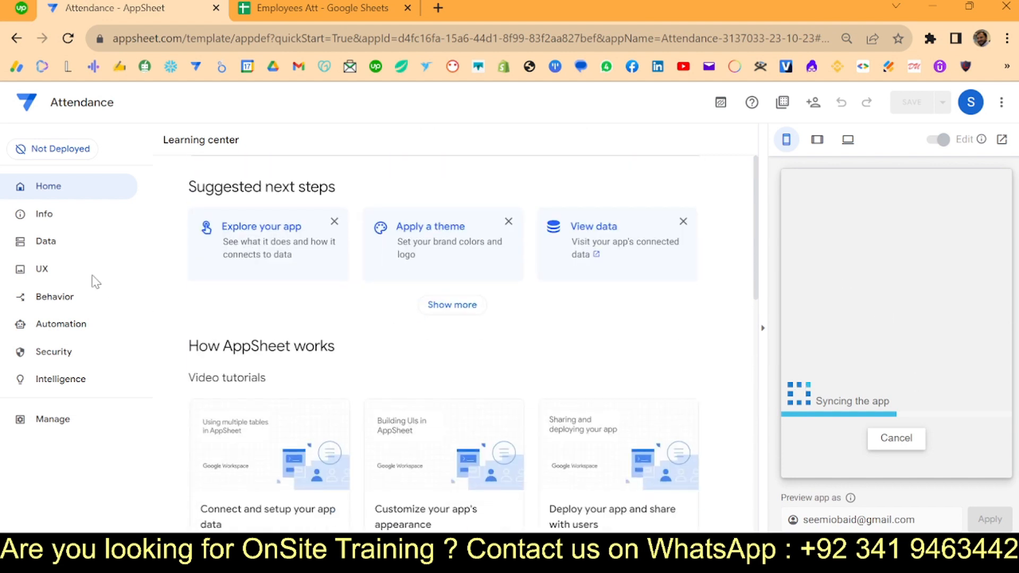
left_click(47, 242)
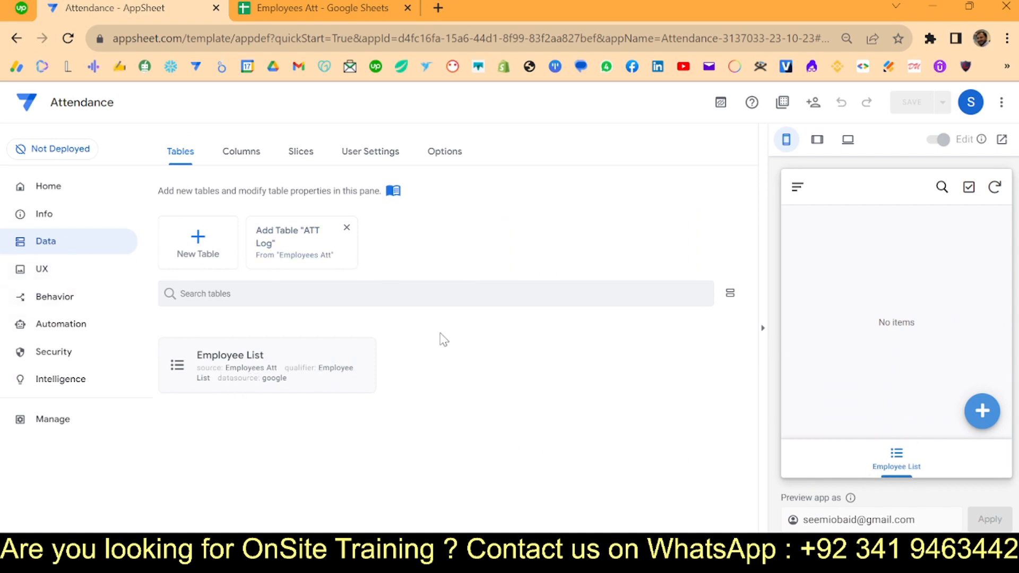
- Add the ATT Log table, save, and reload the editor to clear the version-conflict error
left_click(283, 253)
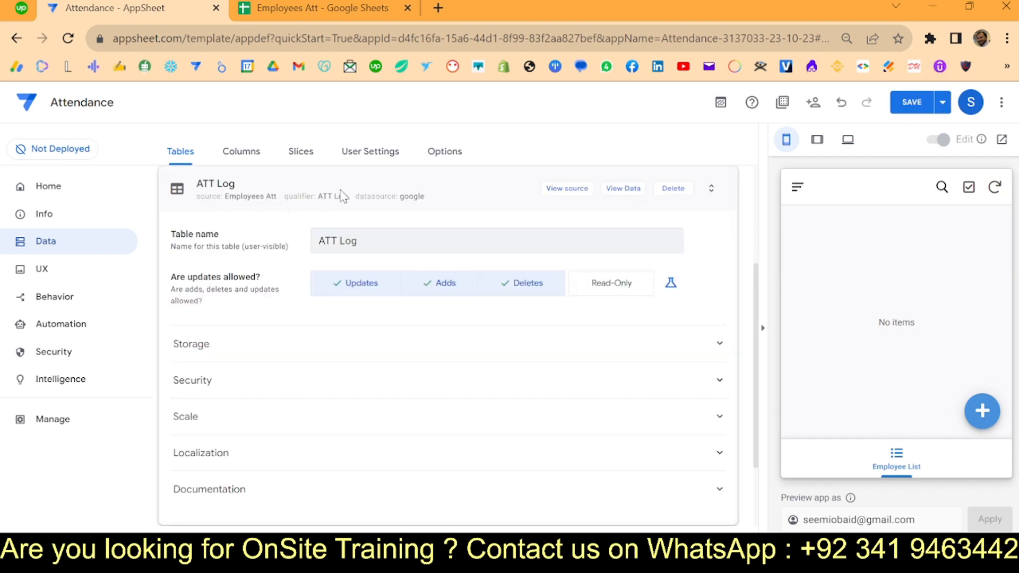
left_click(911, 102)
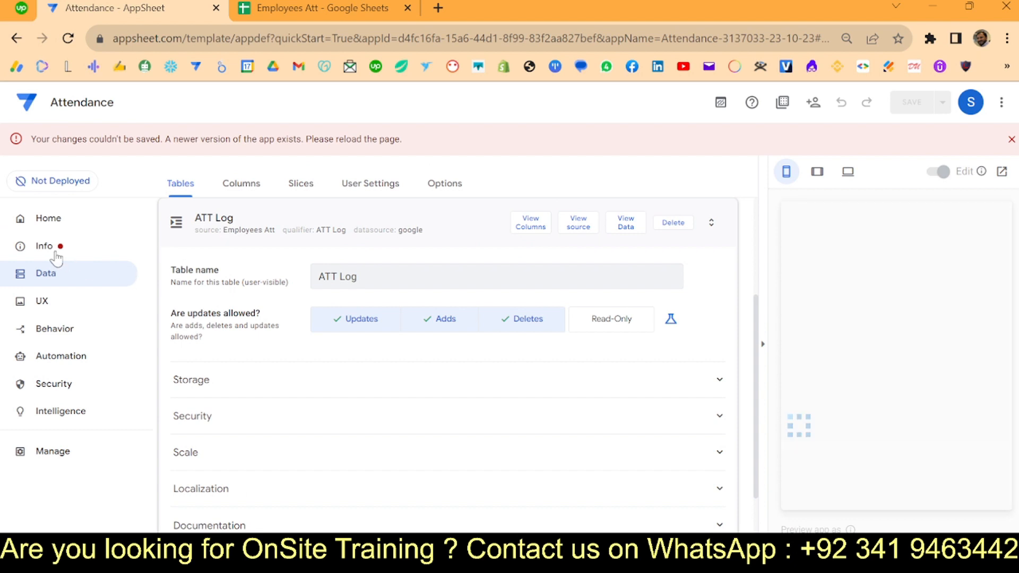
left_click(53, 249)
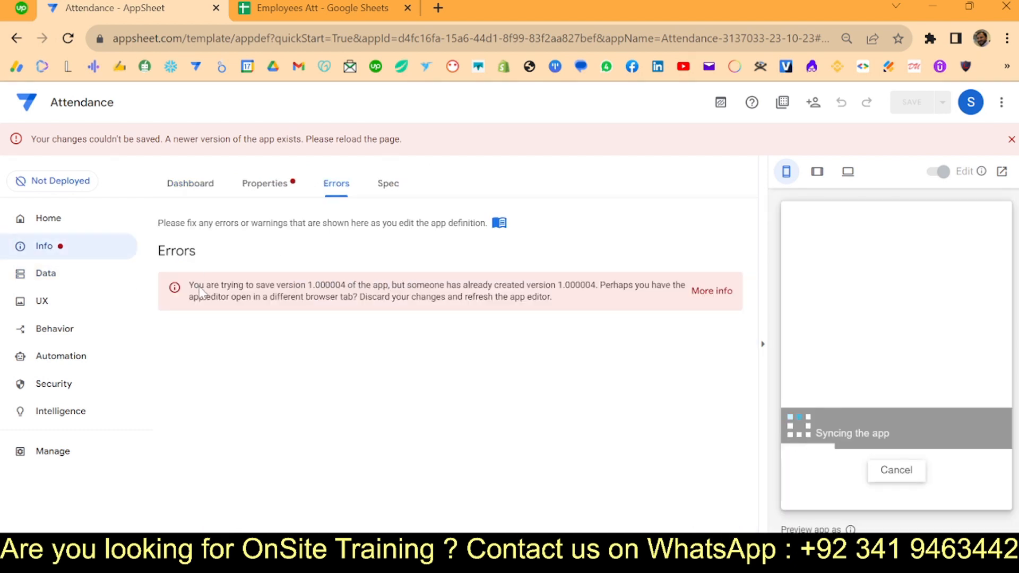
left_click(69, 42)
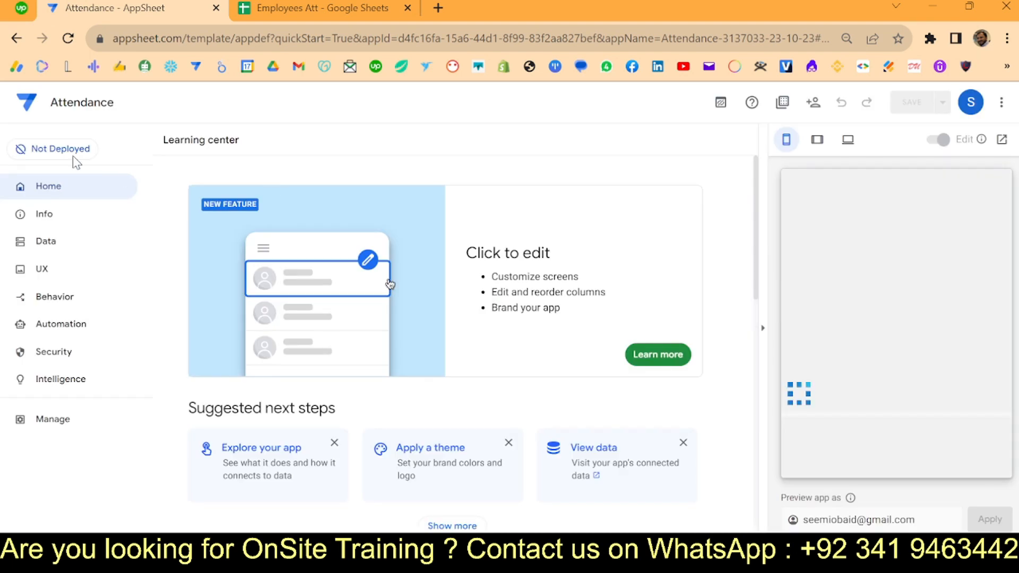
- Expand the Employee List table and show its 8 columns, with ID as key and Full Name as label
left_click(59, 246)
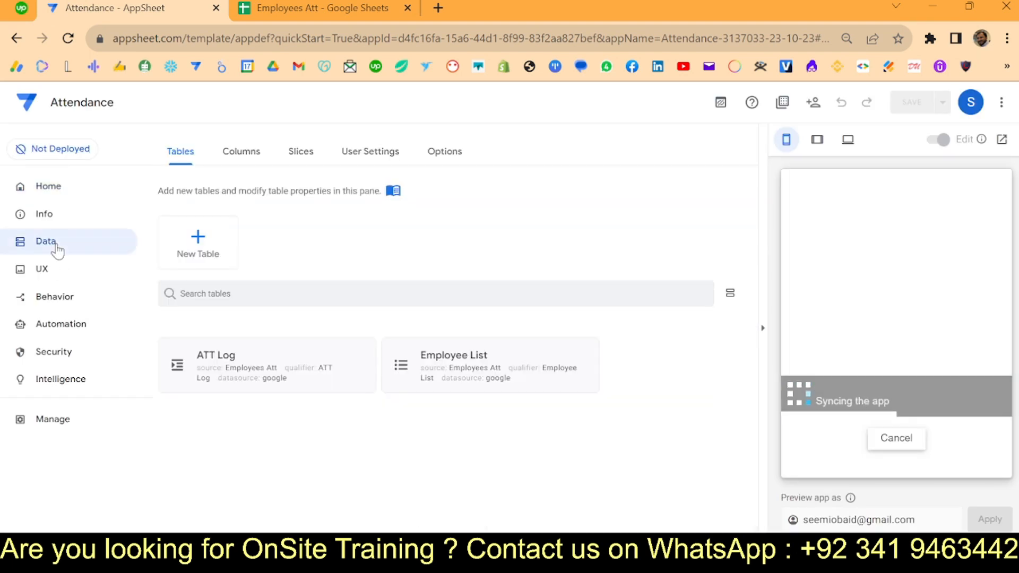
left_click(450, 364)
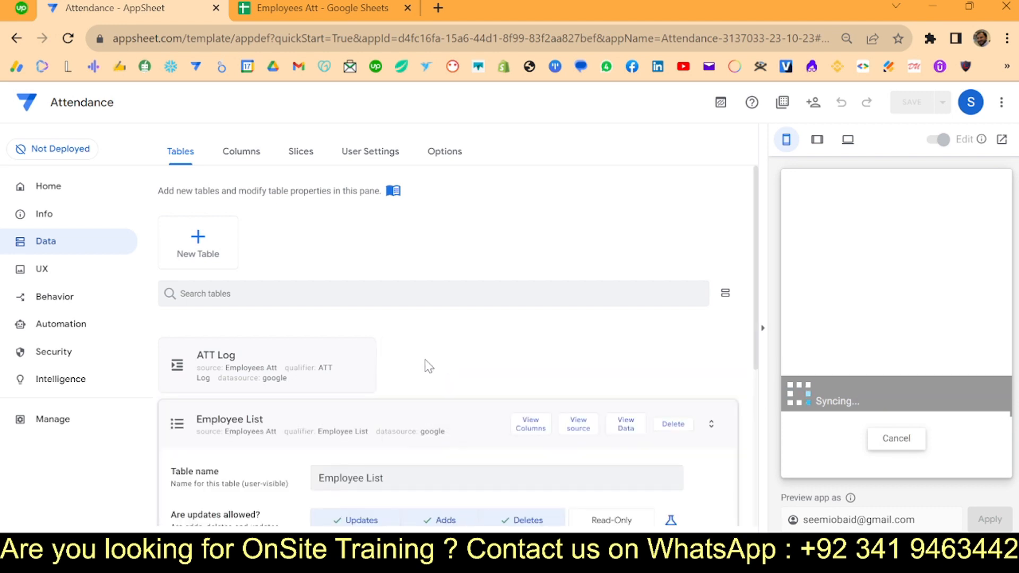
scroll(425, 366, "down", 4)
scroll(361, 251, "up", 3)
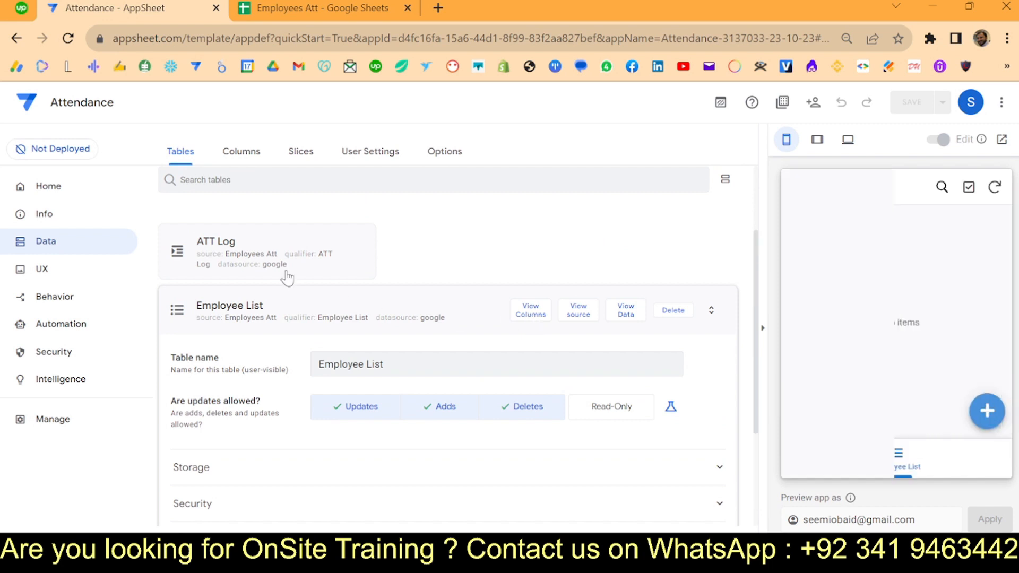
left_click(531, 318)
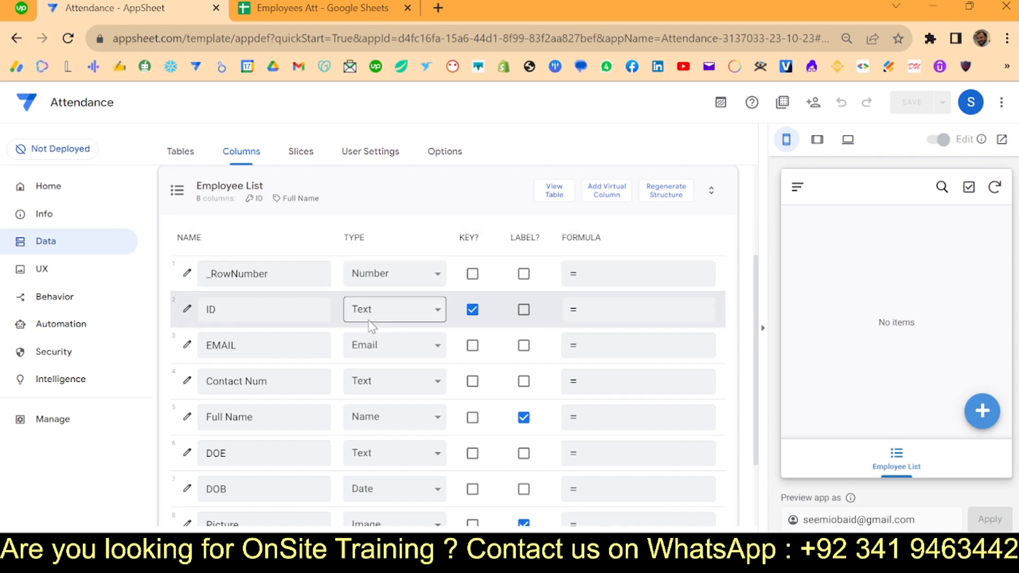
- Change Contact Num's type to Phone and DOE's type to Date
left_click(762, 328)
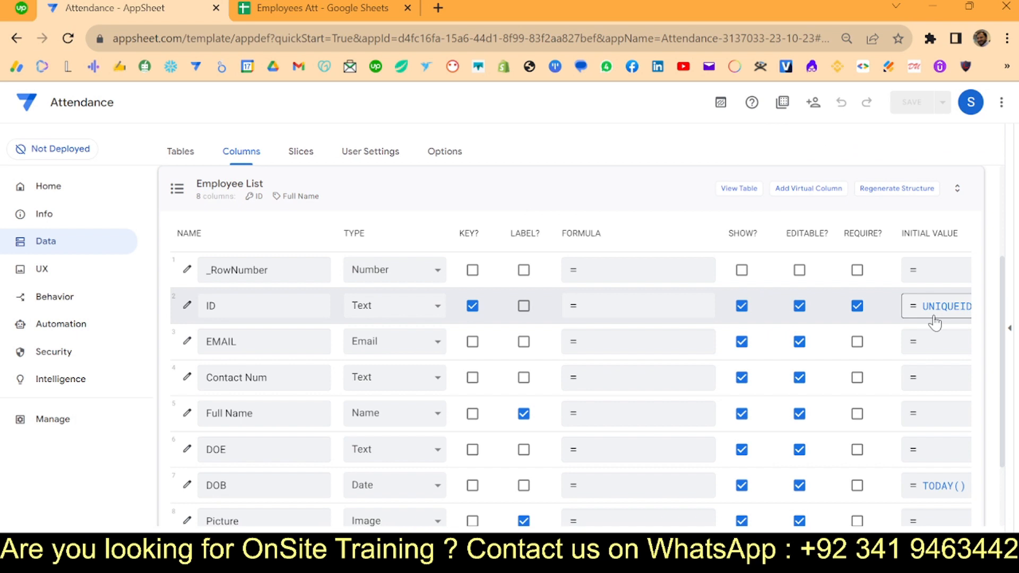
left_click(366, 381)
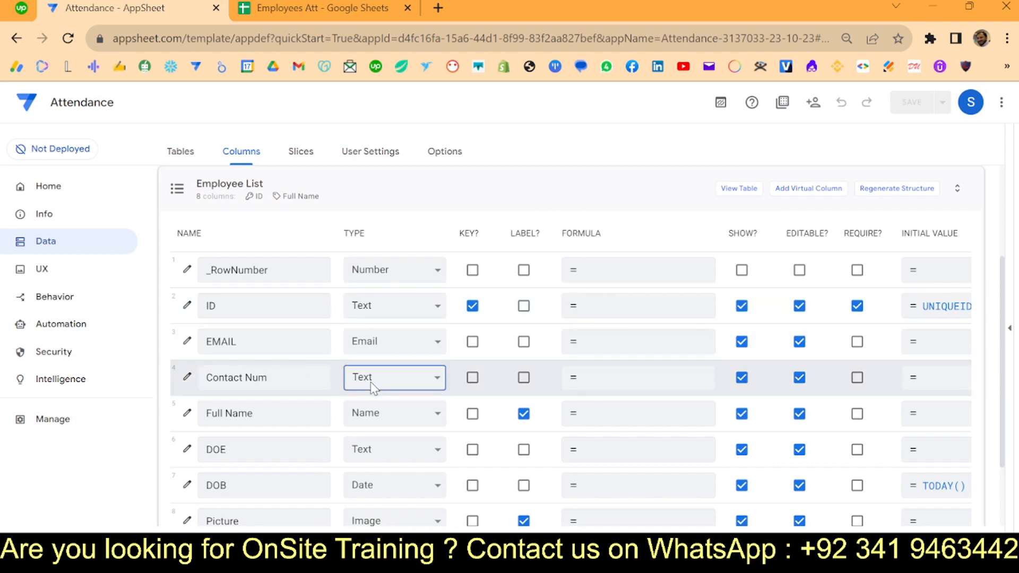
left_click(387, 278)
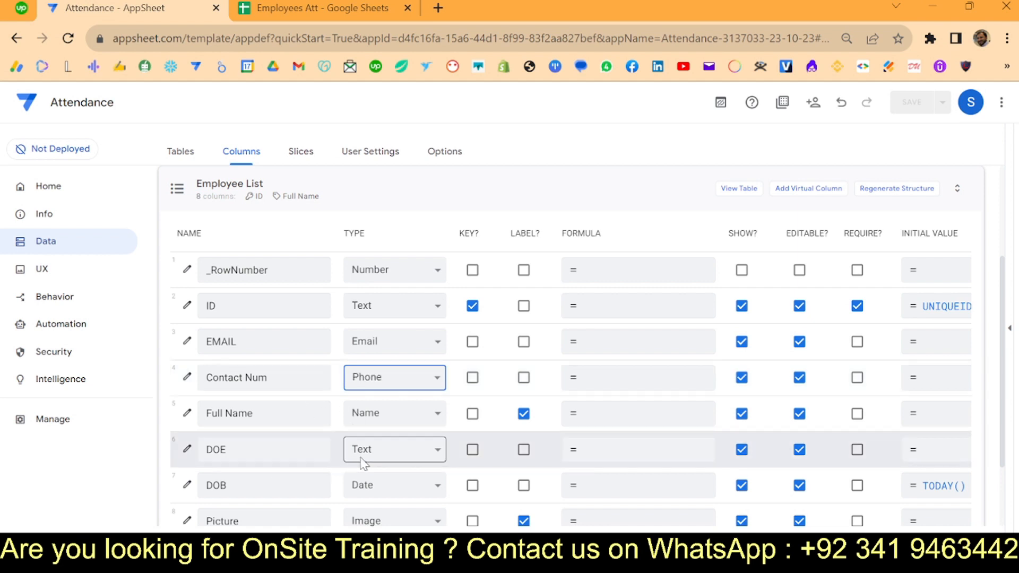
left_click(381, 448)
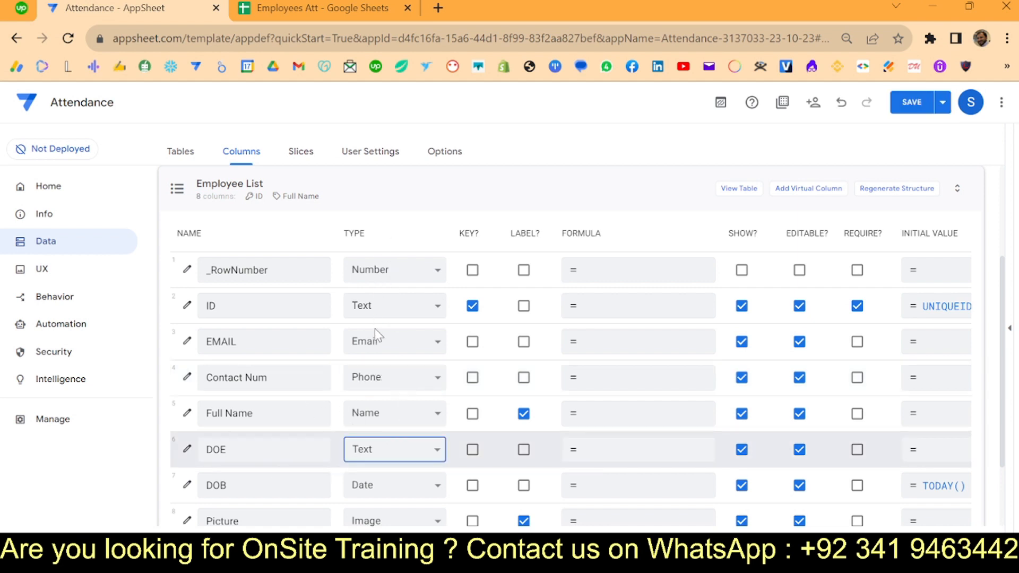
left_click(373, 261)
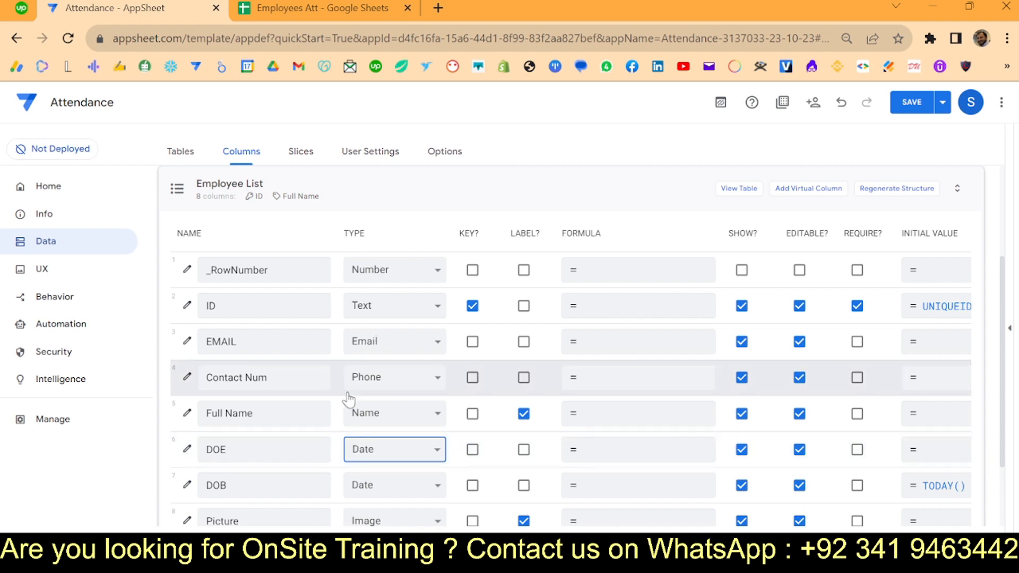
- Hide the ID column from the app and save the Employee List changes
scroll(347, 395, "down", 2)
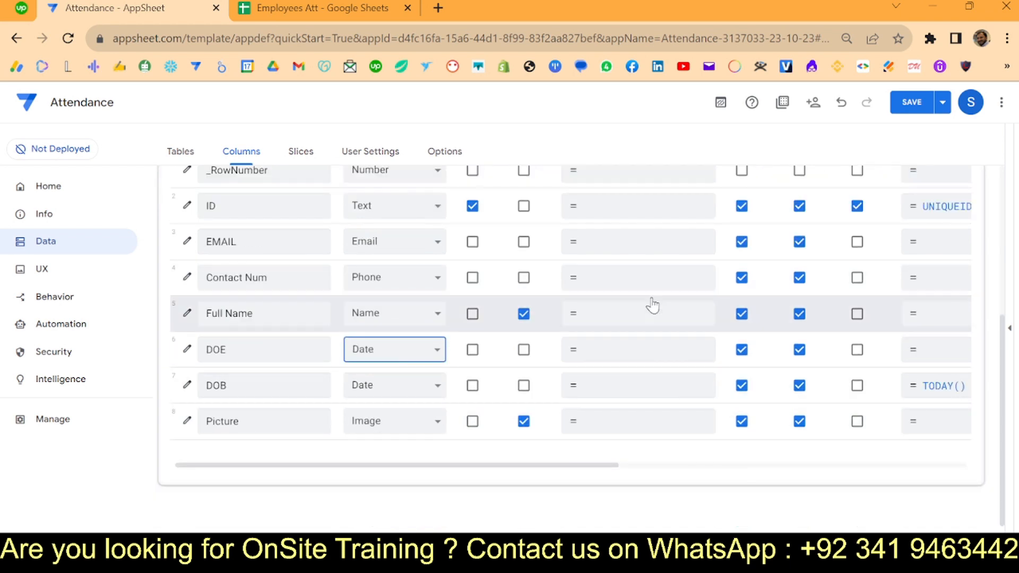
scroll(652, 308, "up", 1)
left_click(743, 259)
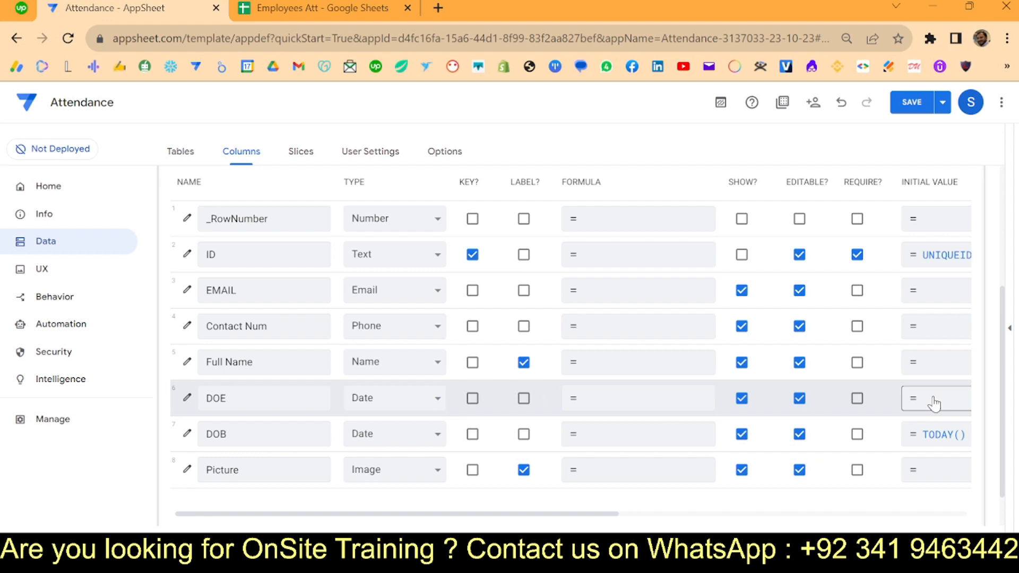
left_click(915, 105)
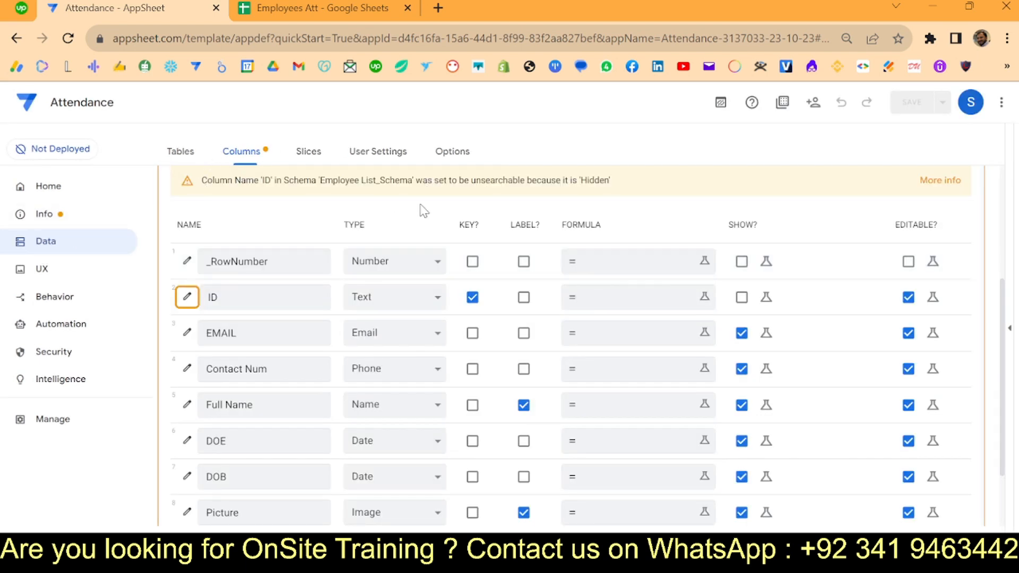
- Set ATT Log's User column to Email, leave ID's UNIQUEID() initial value unchanged, and save
scroll(422, 210, "up", 3)
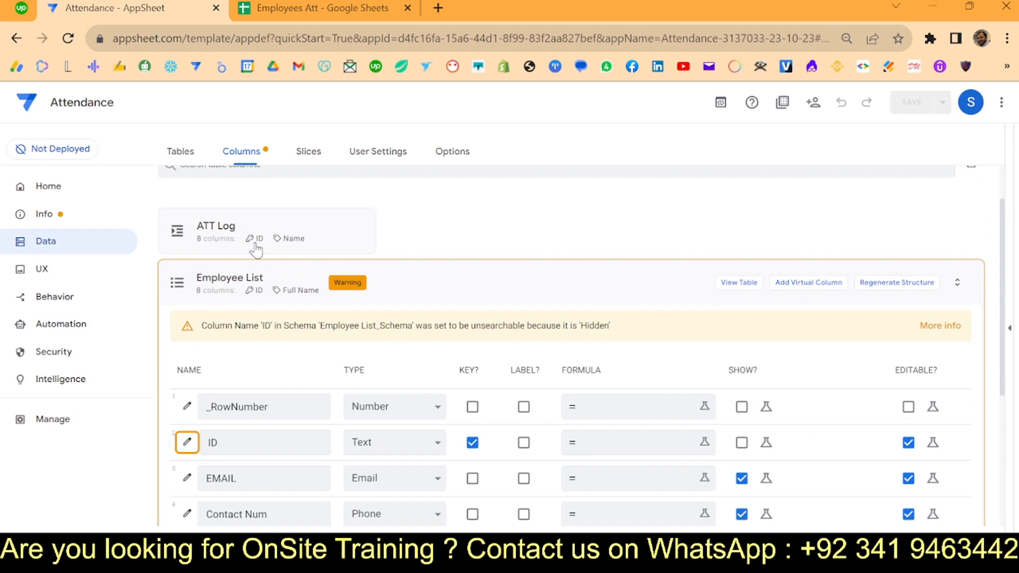
left_click(286, 228)
scroll(345, 291, "down", 2)
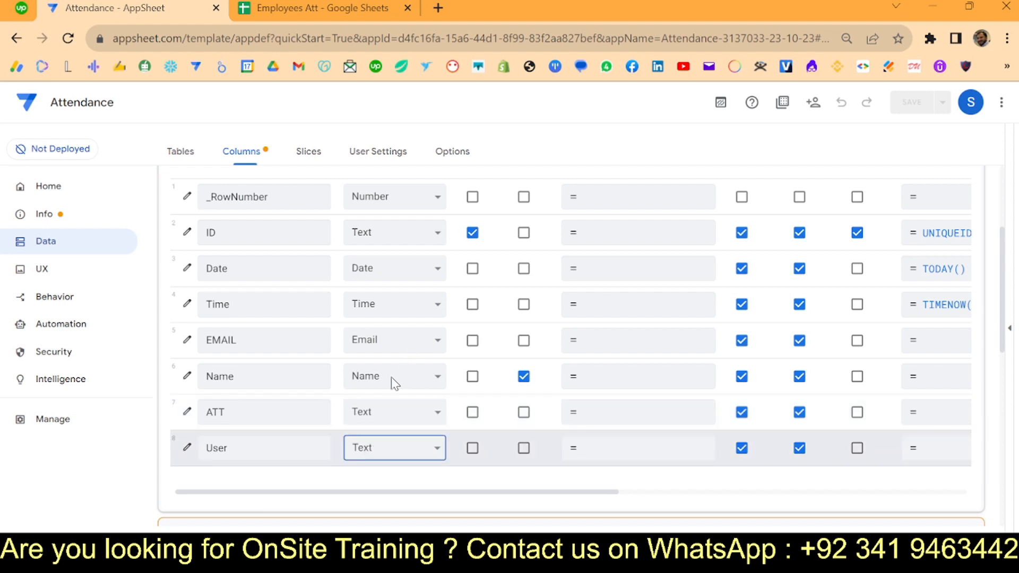
left_click(394, 226)
left_click(937, 228)
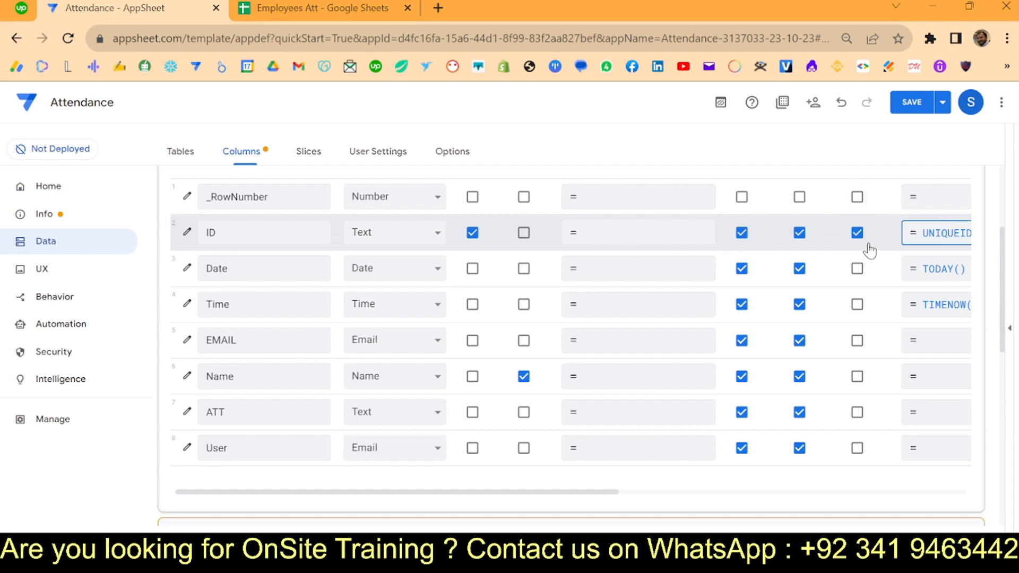
left_click(914, 235)
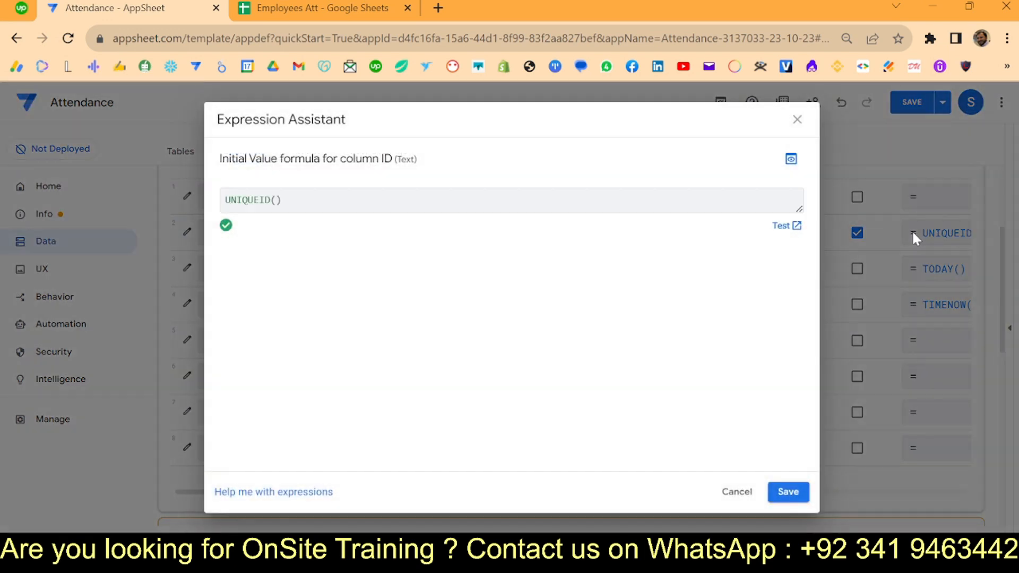
left_click(733, 499)
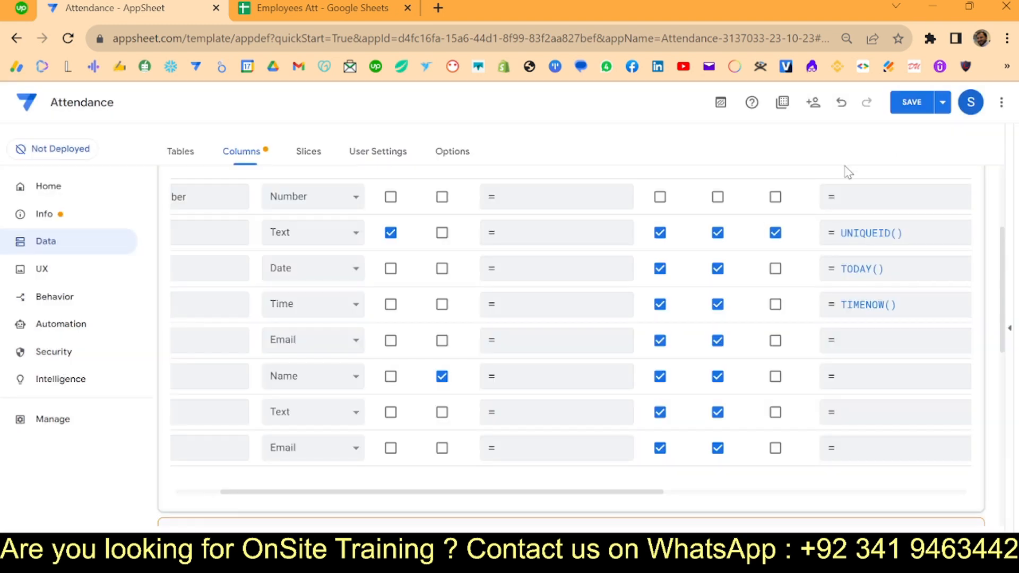
left_click(920, 106)
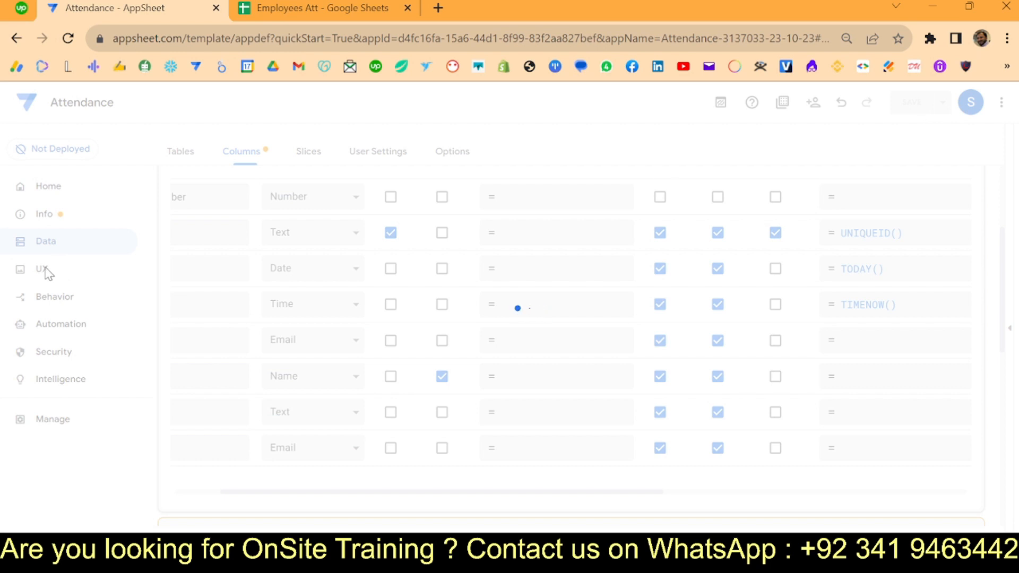
- Rename the Employee List deck view to Employees and bring the app preview back
left_click(112, 264)
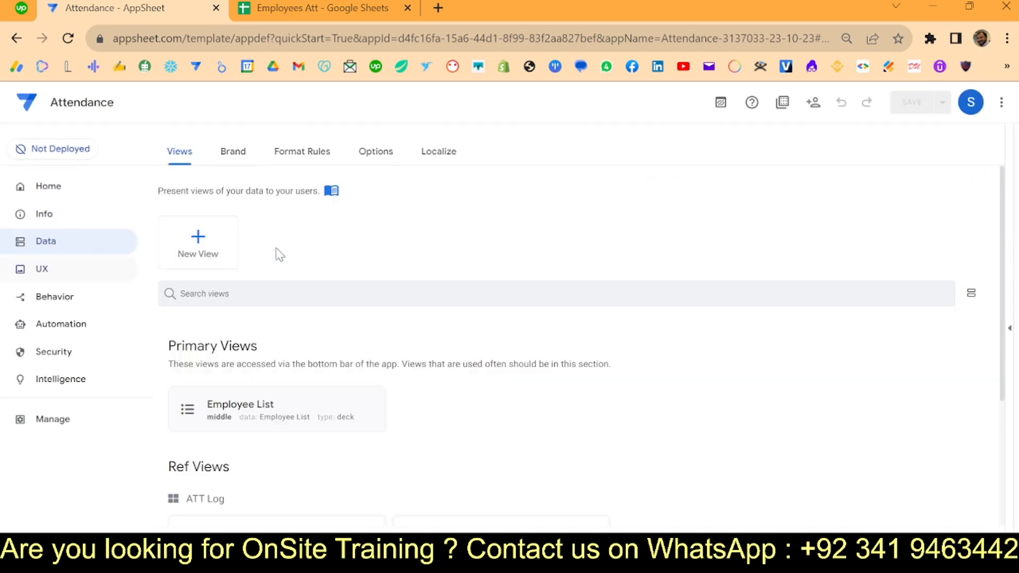
left_click(237, 410)
scroll(372, 382, "down", 3)
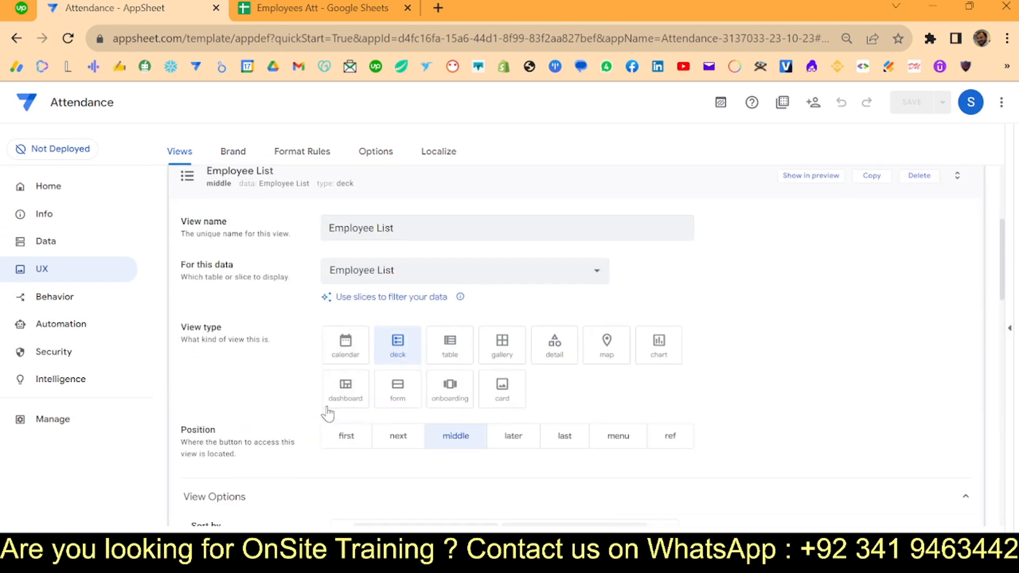
scroll(374, 382, "up", 2)
left_click(425, 209)
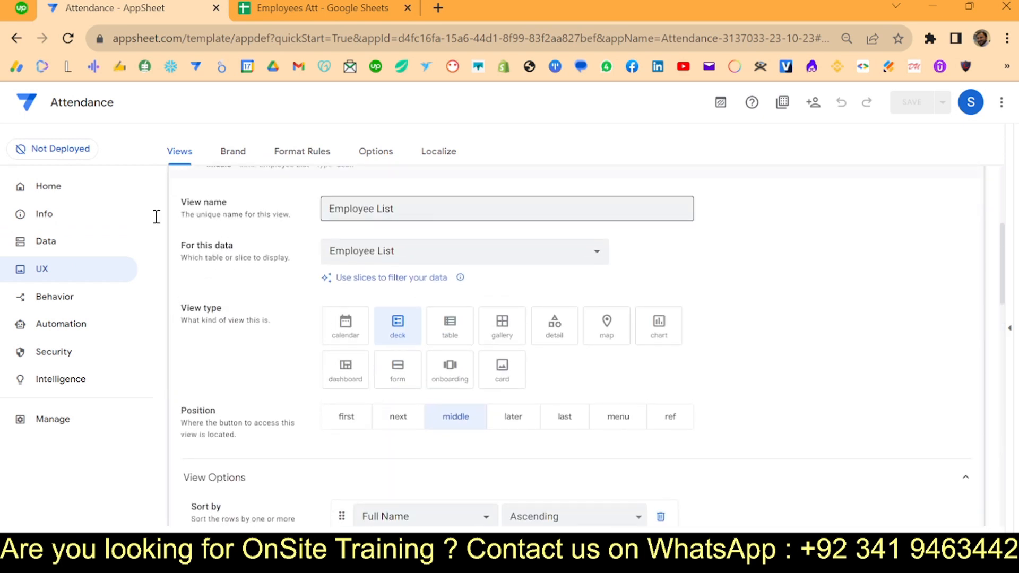
key("ctrl+a")
key("Right")
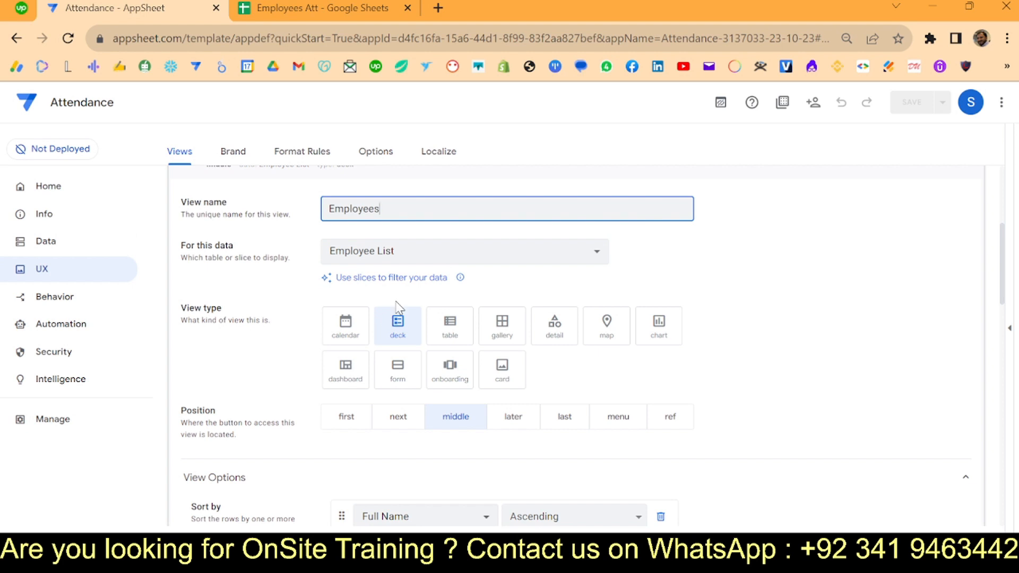
scroll(396, 308, "down", 4)
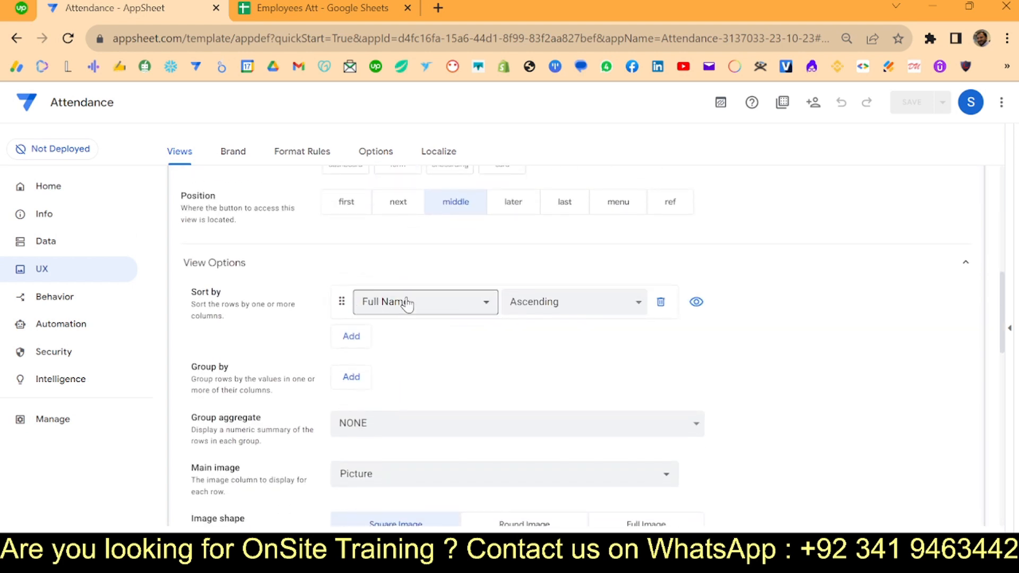
scroll(433, 371, "down", 2)
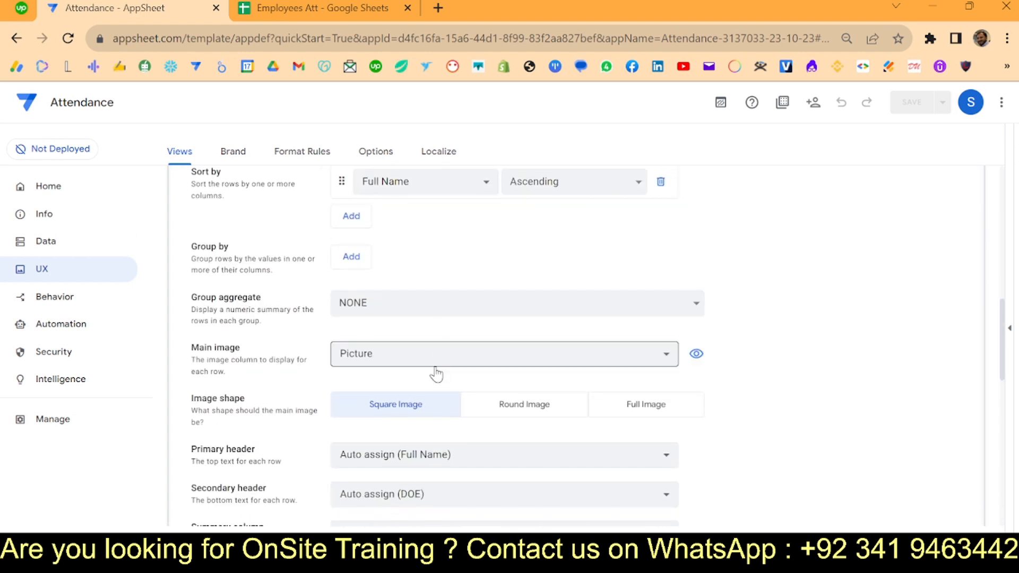
scroll(431, 472, "down", 2)
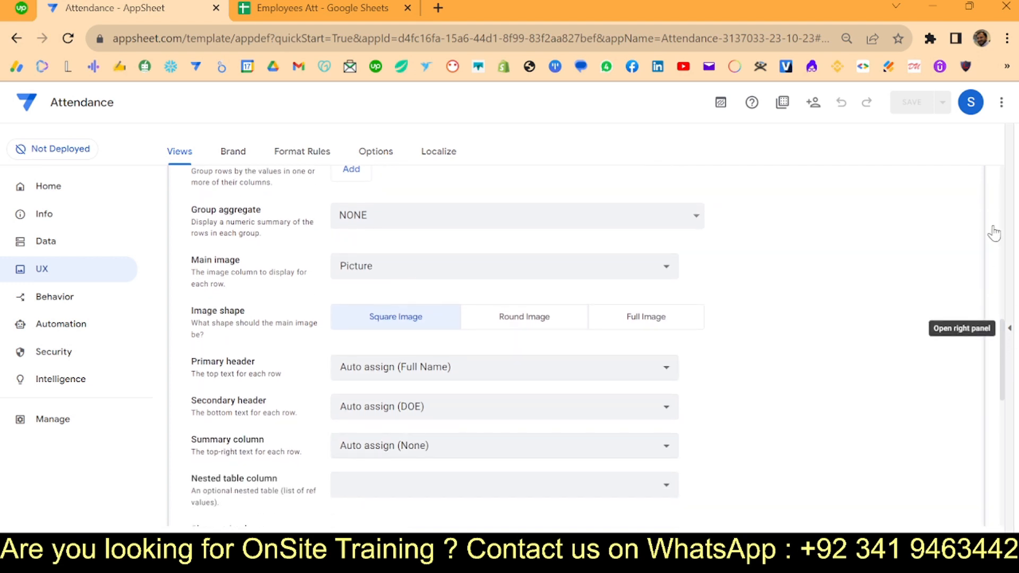
left_click(997, 328)
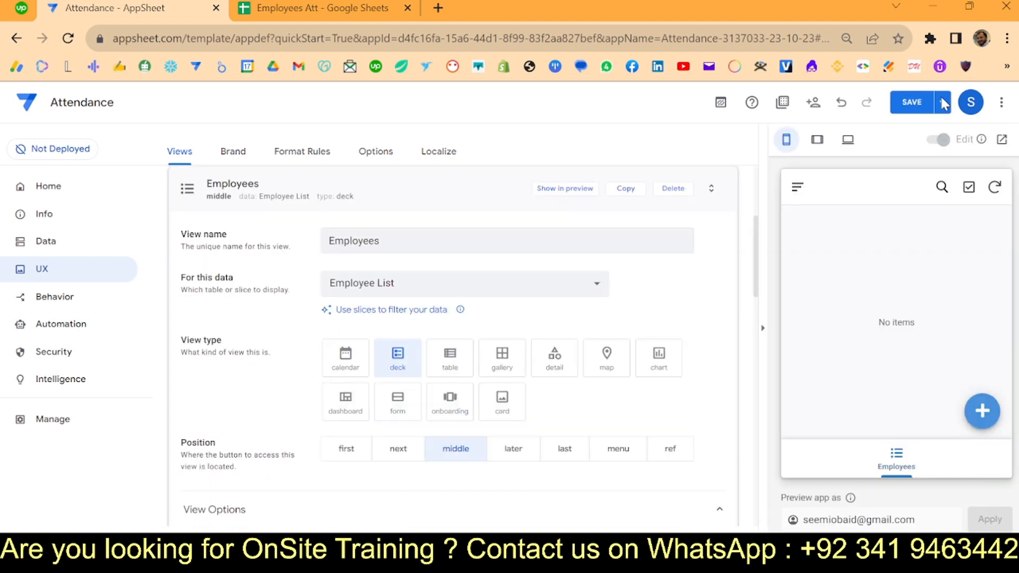
- Save the view, then start a new employee record with the employee's e-mail and full name
left_click(919, 106)
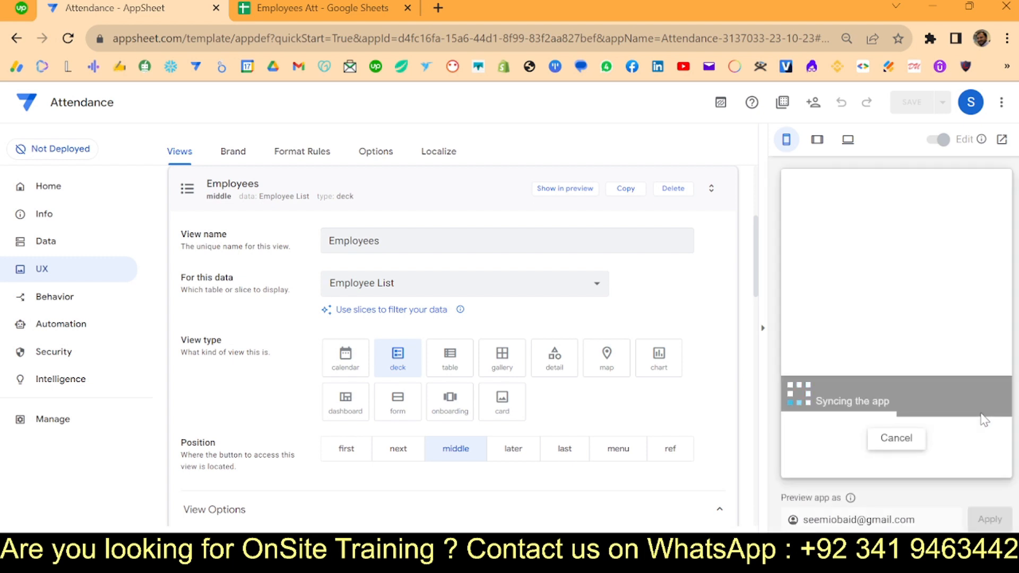
left_click(982, 413)
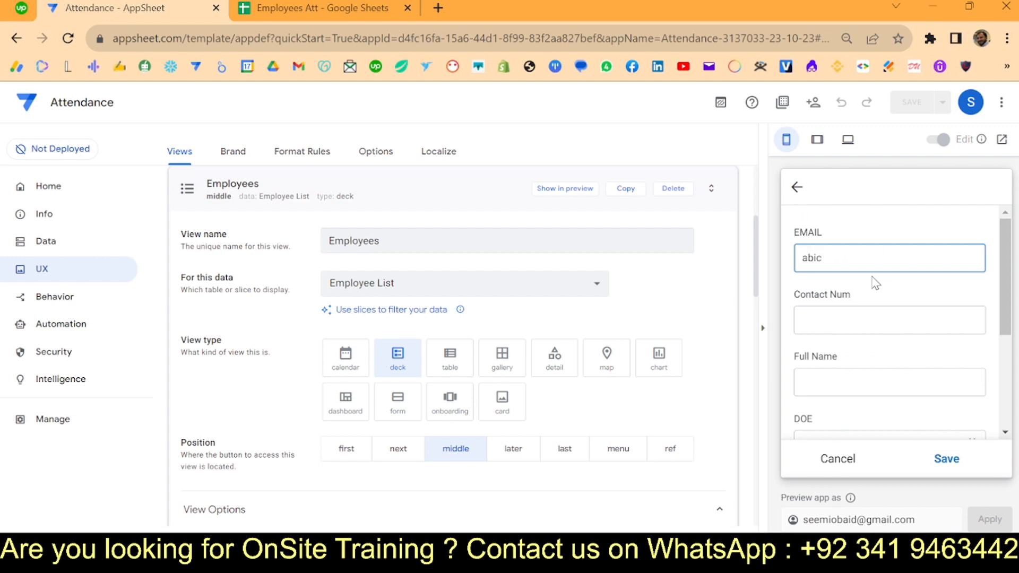
key("Tab")
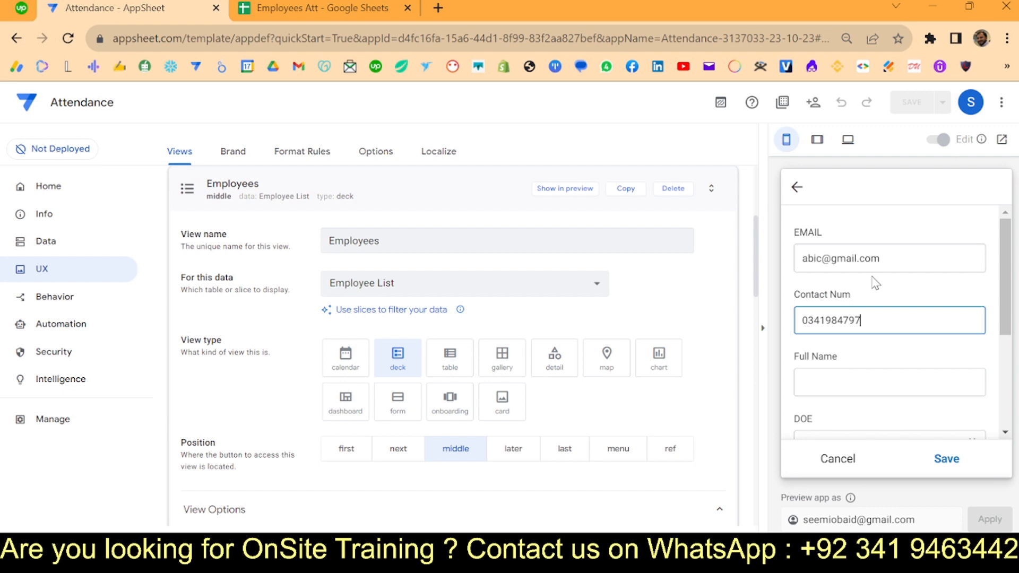
key("Tab")
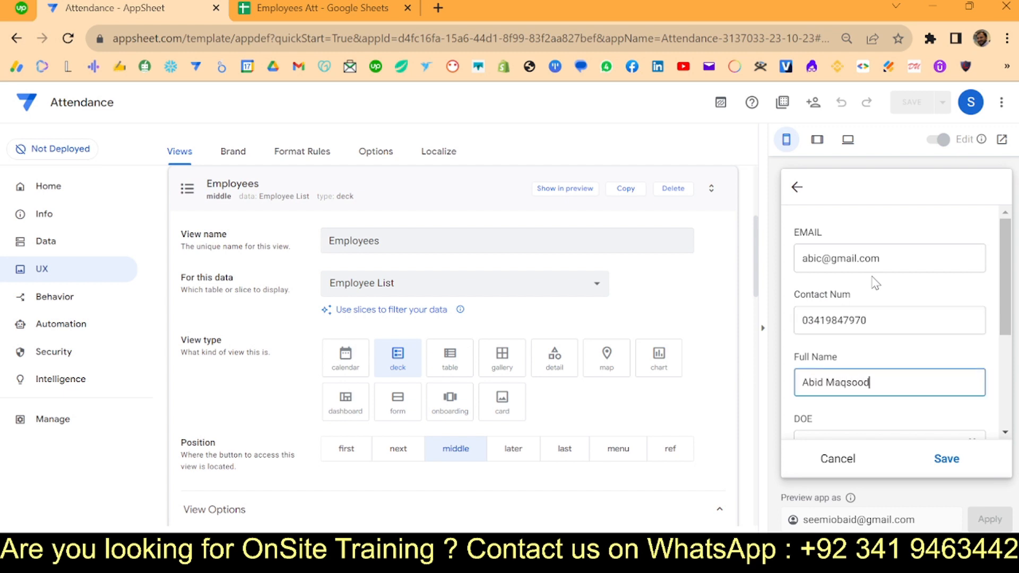
key("Tab")
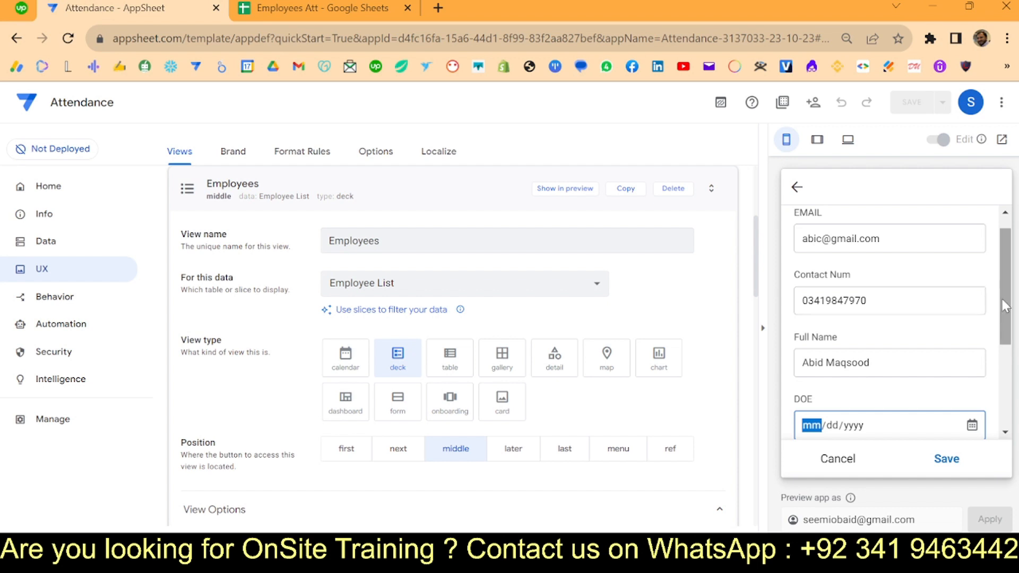
- Set DOE to 10/05/2023, attach a picture, save the record and return to Employees
scroll(894, 298, "down", 2)
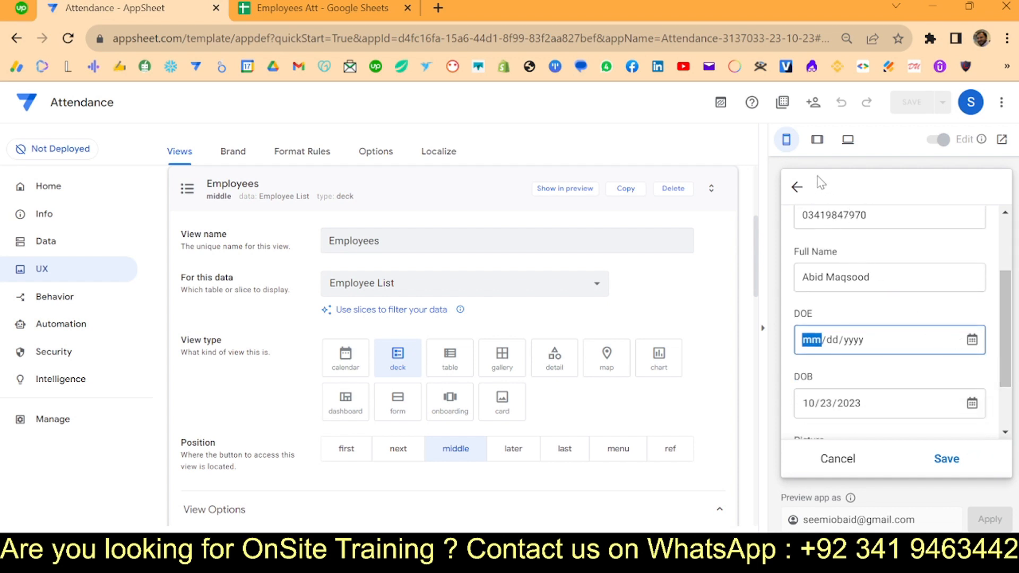
left_click(886, 209)
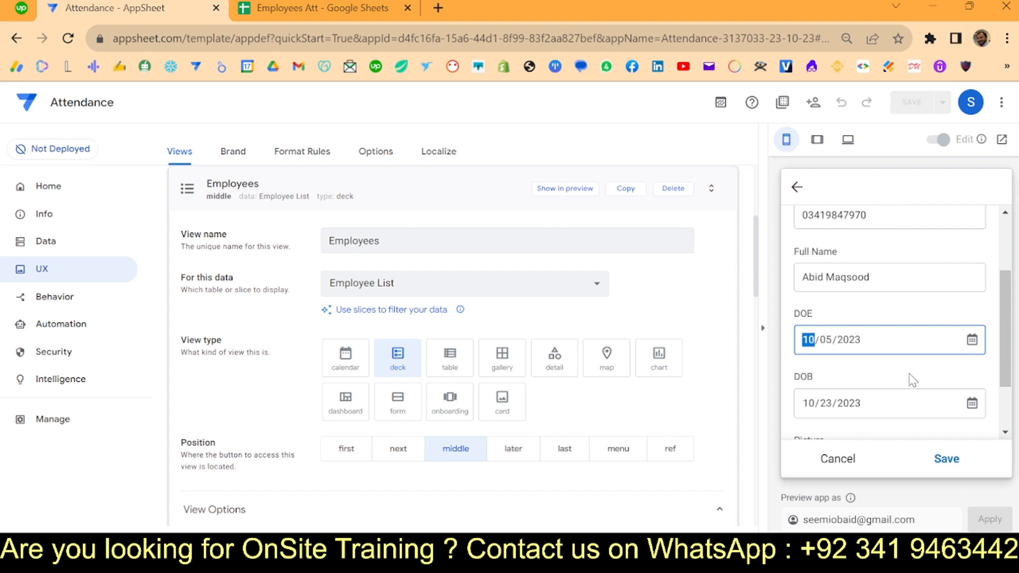
scroll(923, 387, "down", 2)
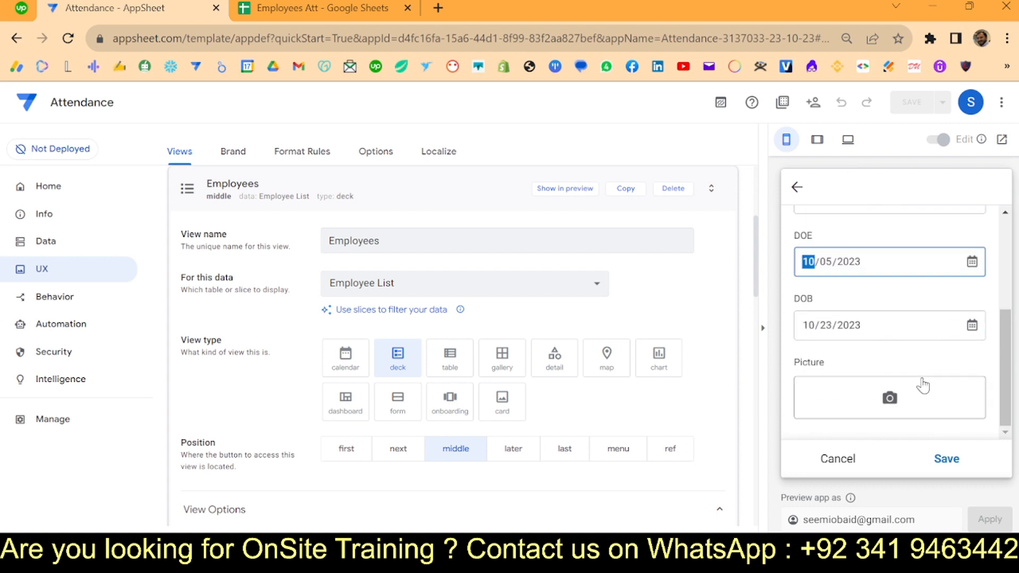
left_click(890, 399)
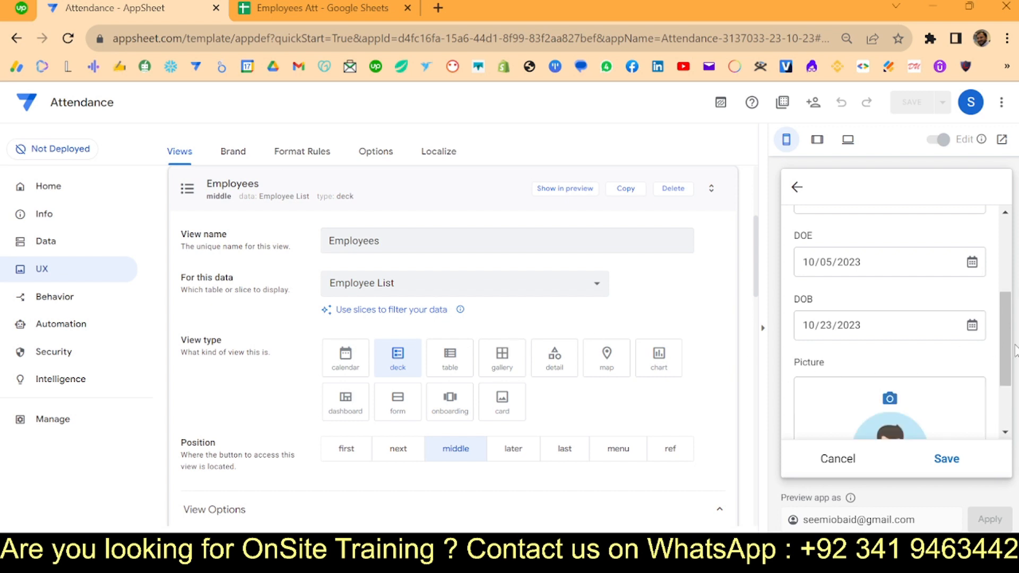
left_click(946, 459)
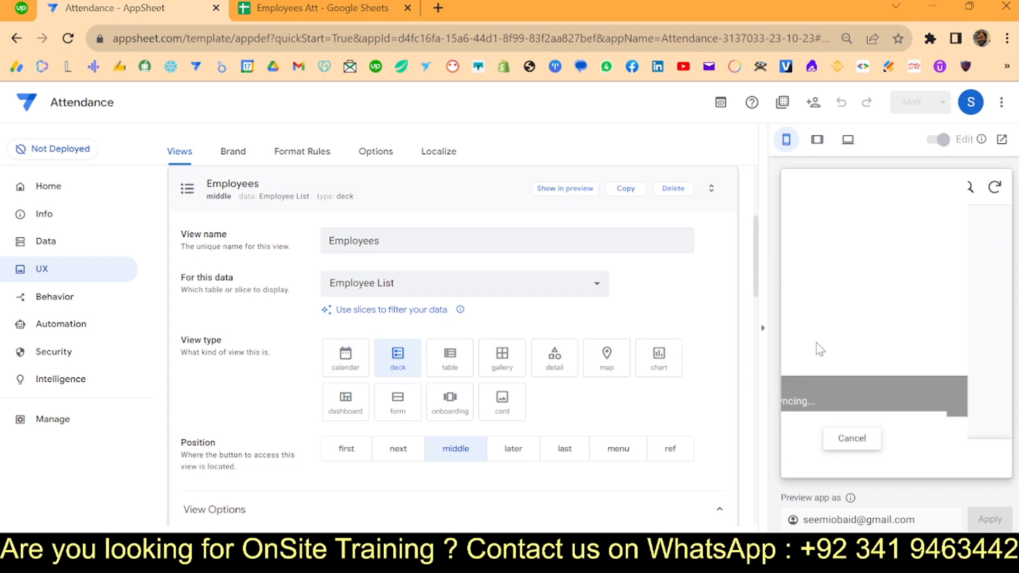
left_click(895, 454)
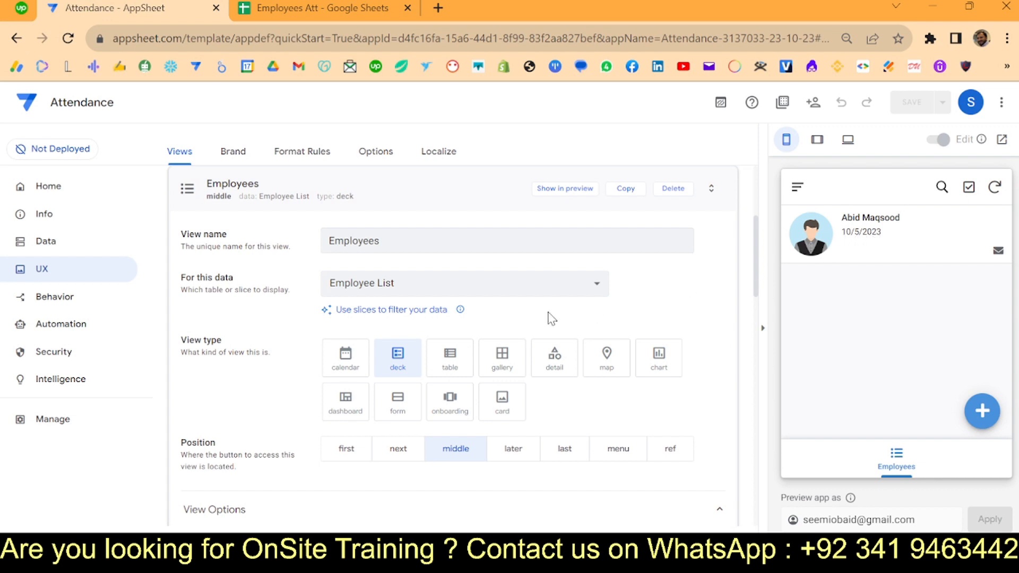
- Show Contact Num as the Employees rows' secondary header and DOE as the summary column, then save
scroll(544, 318, "down", 9)
scroll(538, 320, "down", 1)
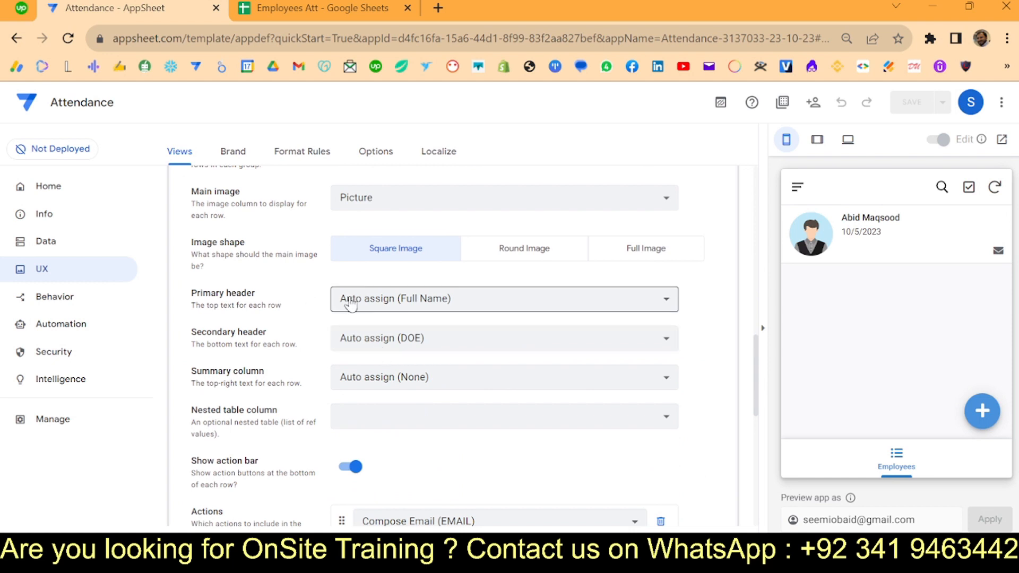
left_click(341, 338)
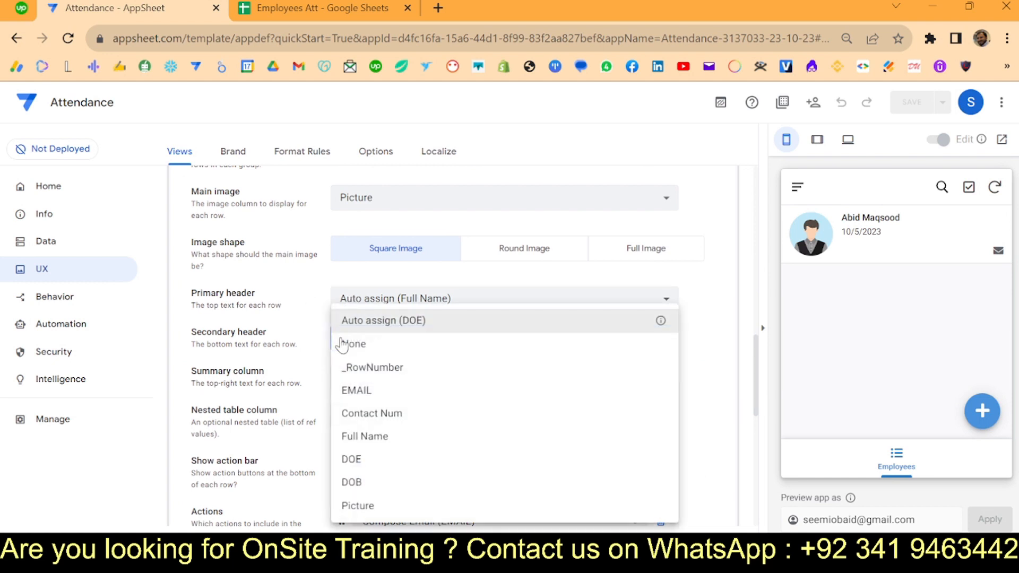
left_click(389, 413)
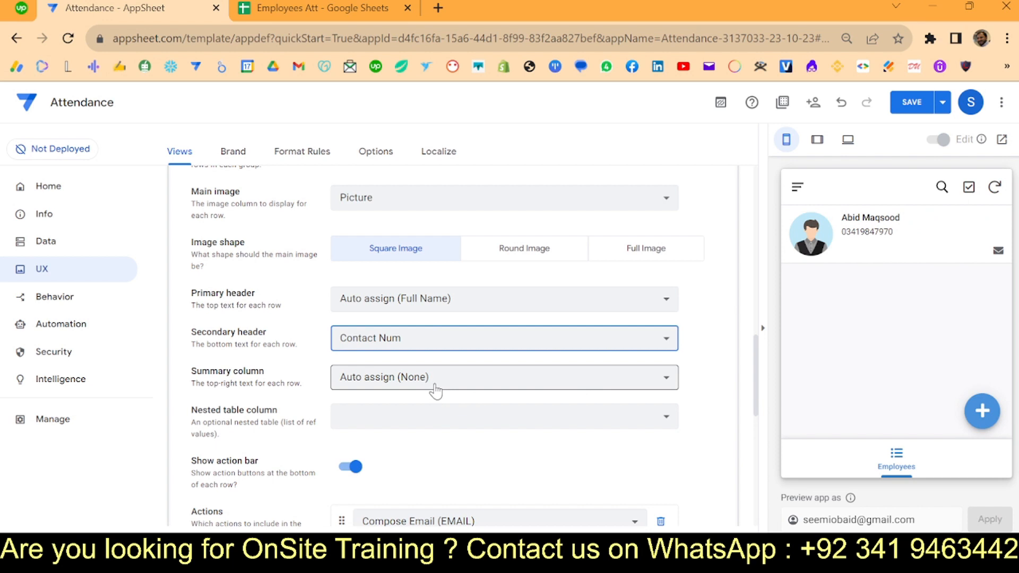
left_click(435, 390)
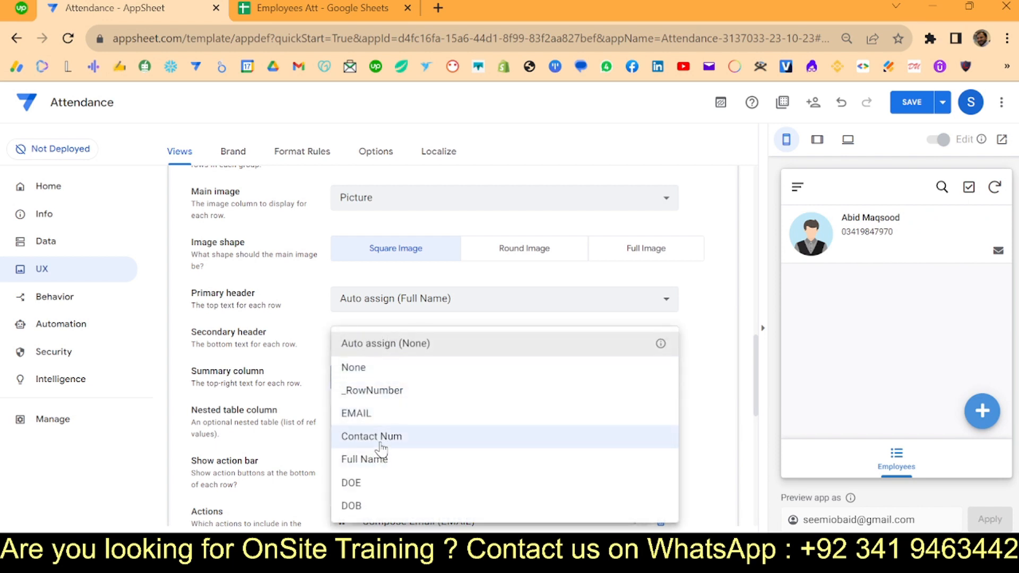
left_click(395, 413)
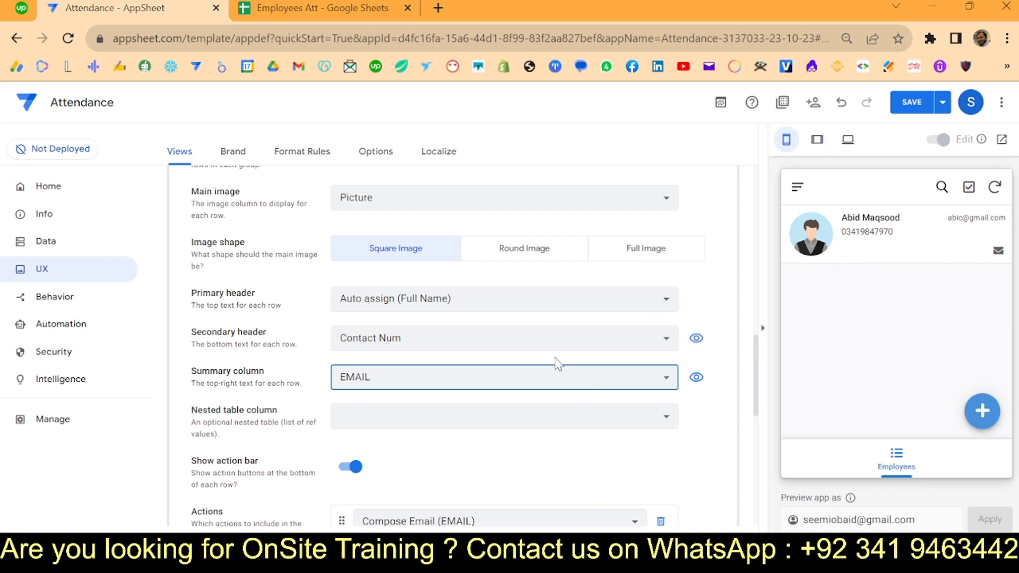
left_click(479, 386)
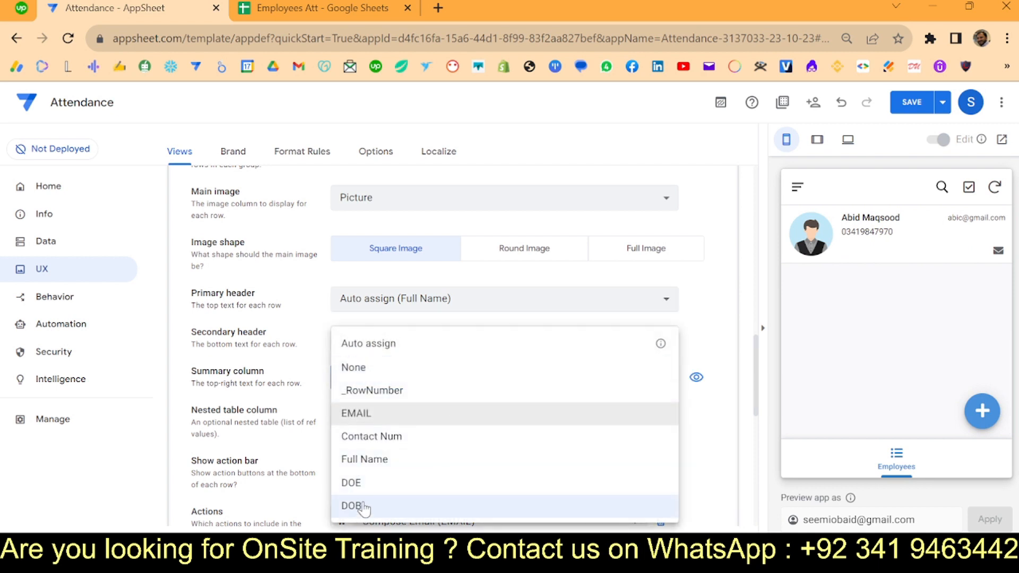
left_click(366, 482)
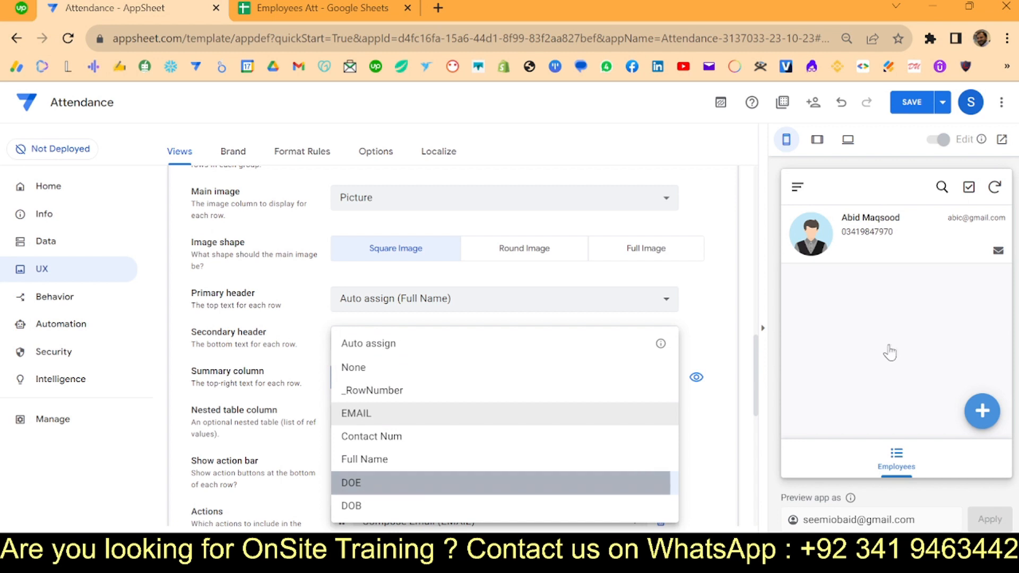
left_click(921, 105)
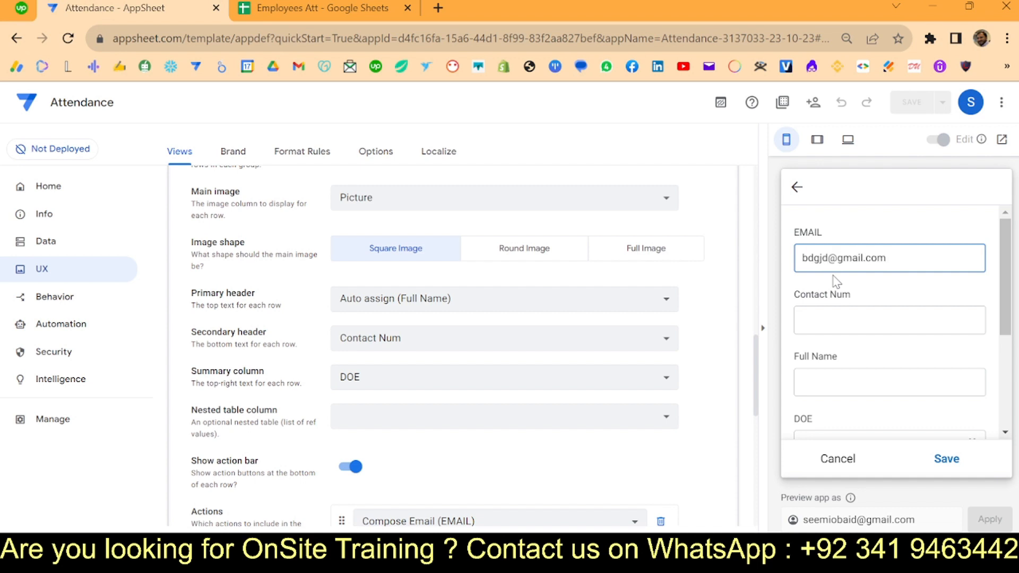
- Add a second employee with DOE 10/18/2023 and an attached picture, and save it
key("Tab")
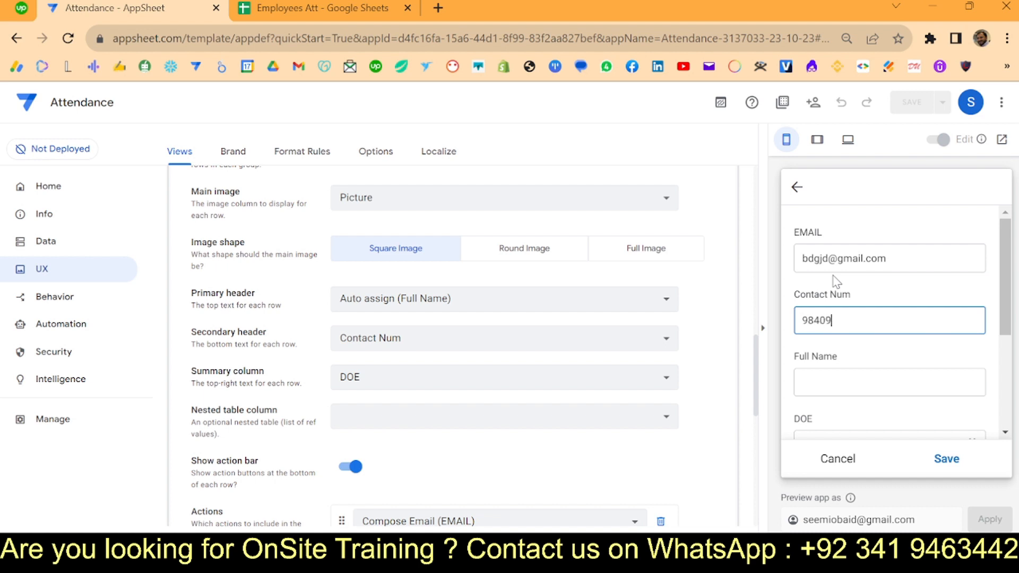
key("Tab")
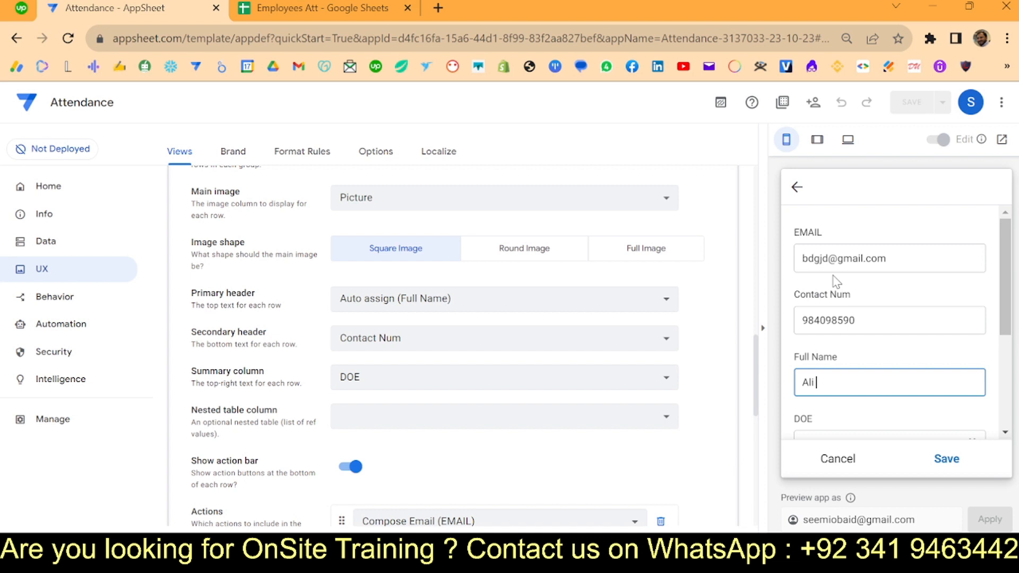
type("n")
key("Tab")
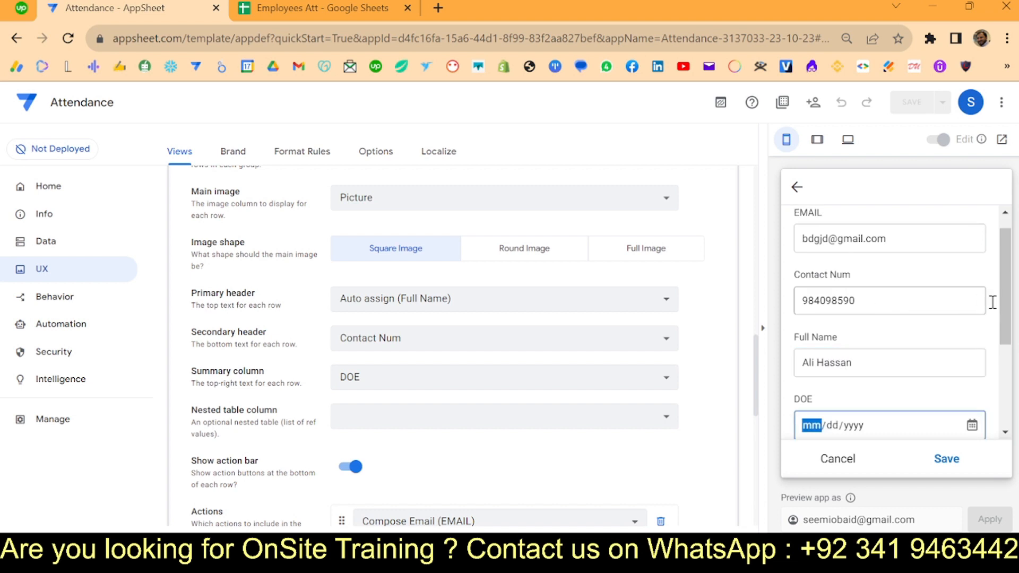
scroll(994, 298, "down", 3)
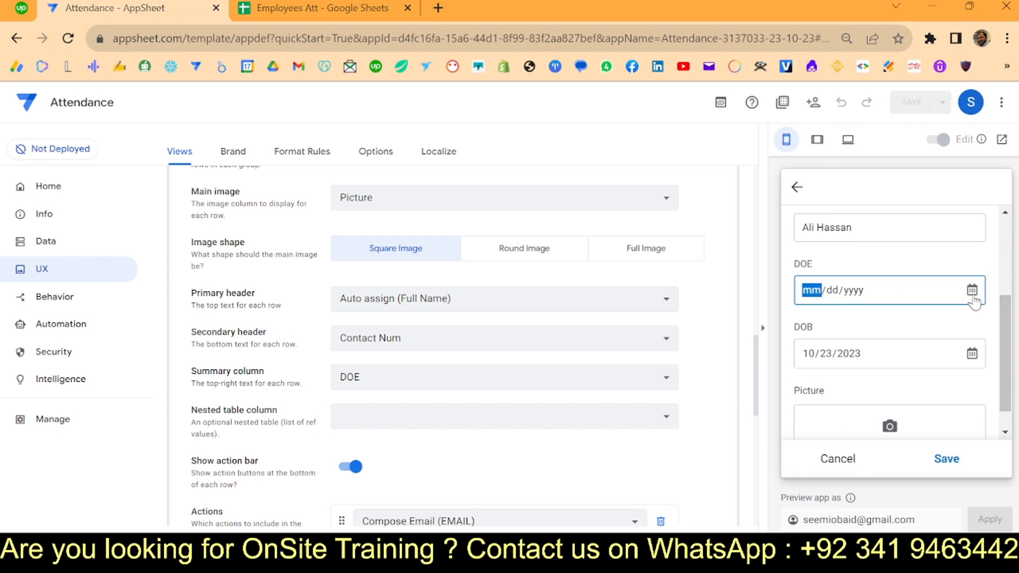
left_click(866, 390)
scroll(913, 384, "down", 1)
left_click(890, 400)
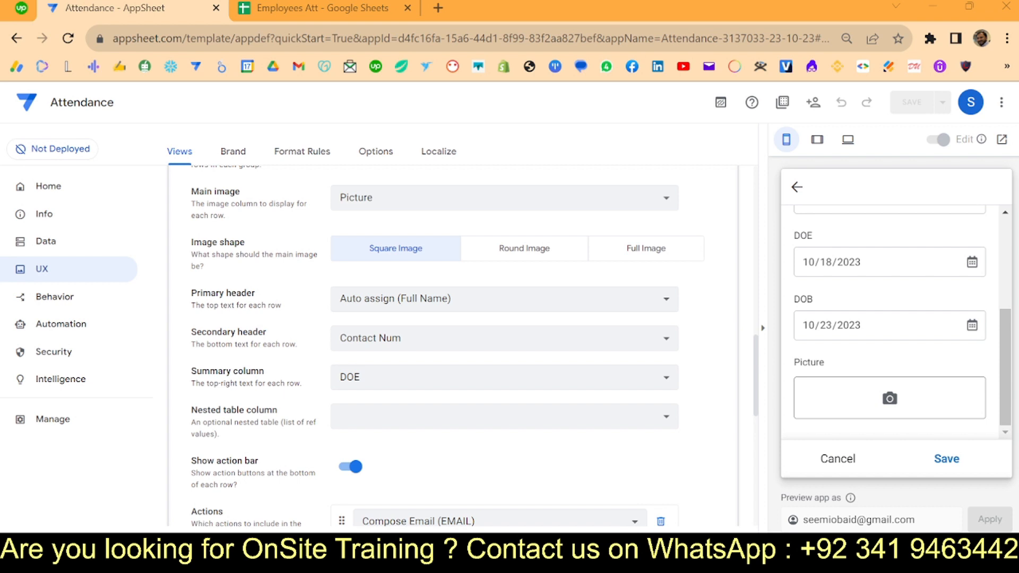
left_click(945, 459)
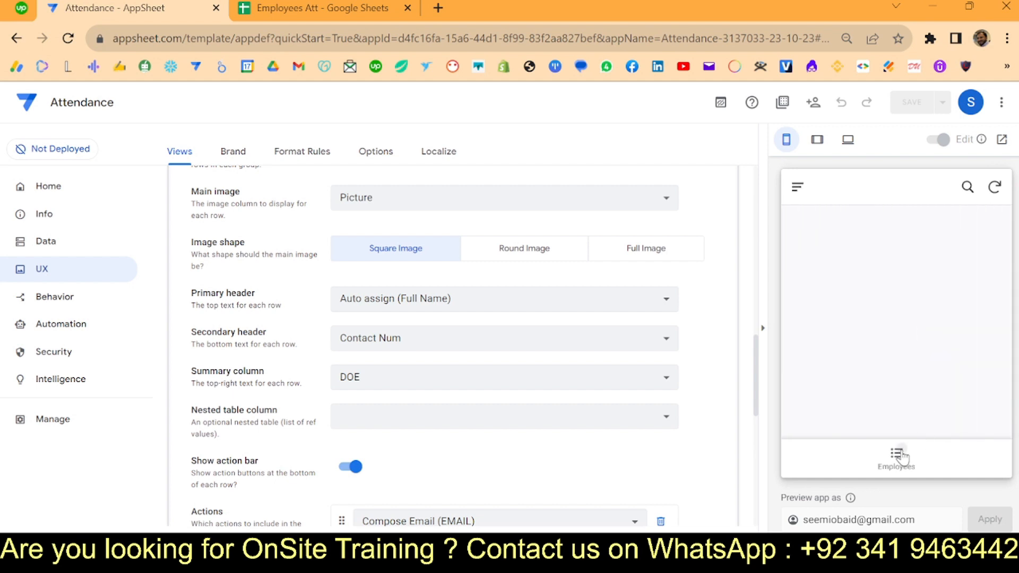
- Reload the Employees list, keep Compose Email (EMAIL) as the row action, and go to Behavior's Actions
left_click(901, 456)
scroll(557, 315, "down", 5)
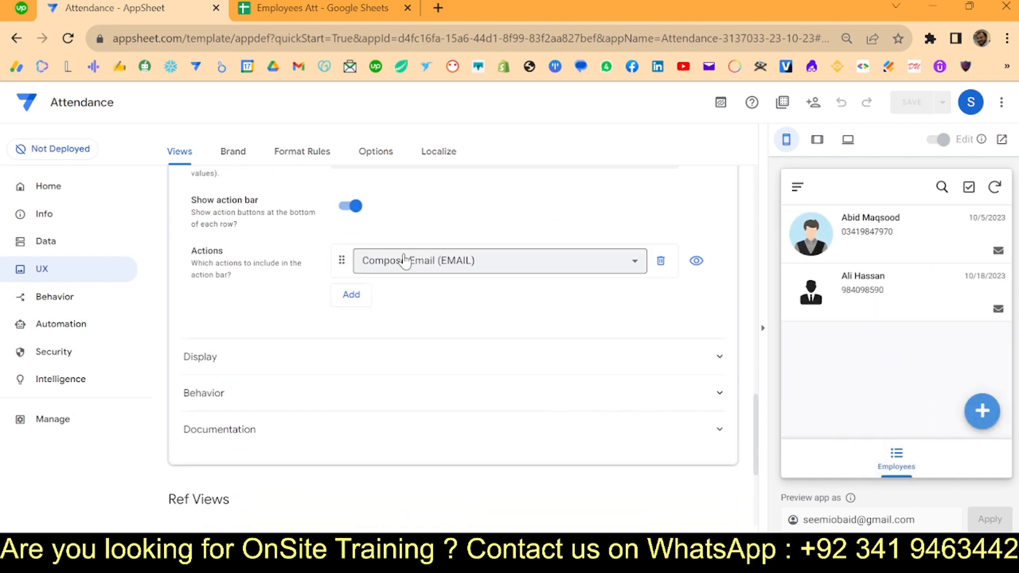
left_click(407, 260)
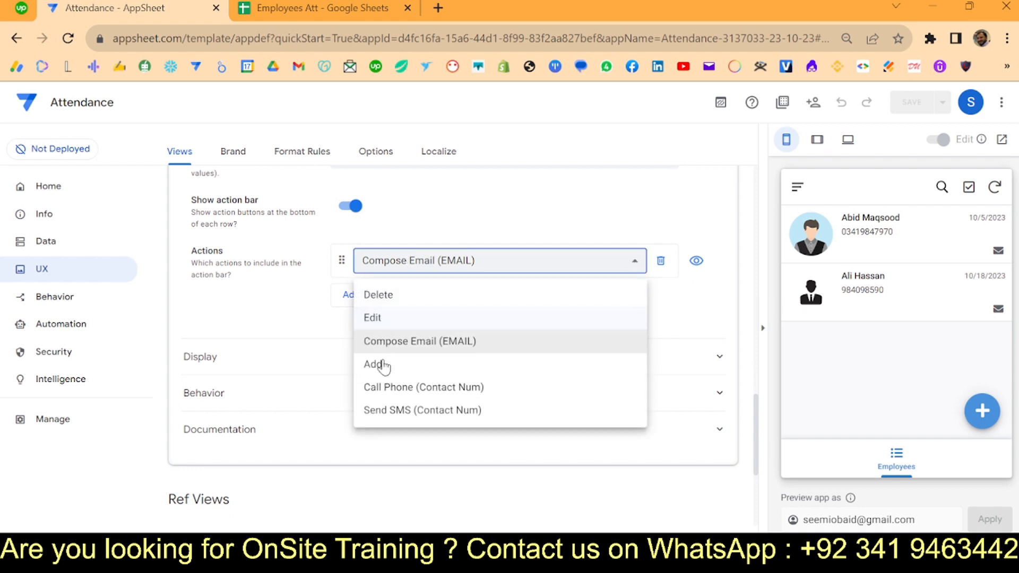
left_click(282, 299)
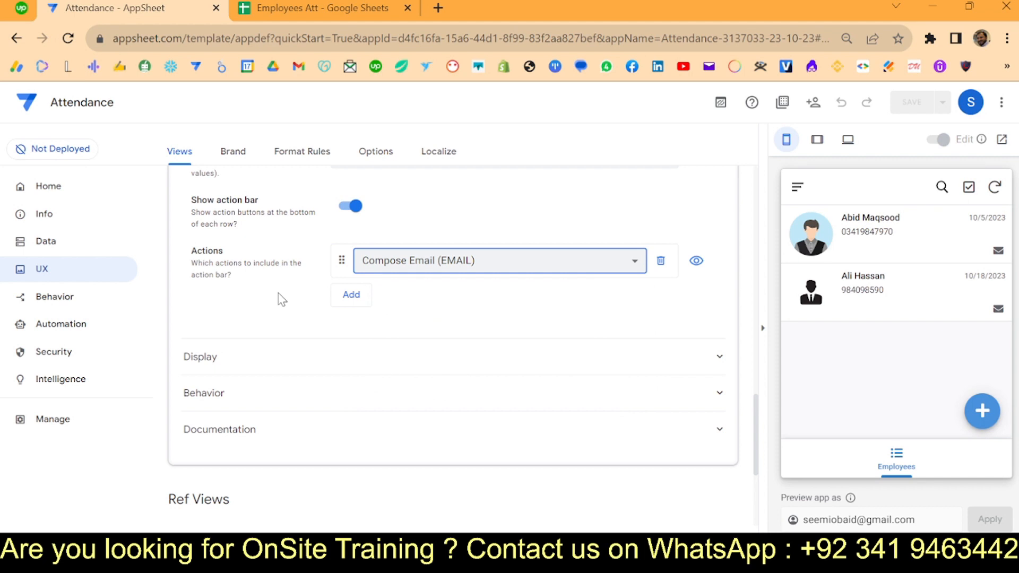
left_click(41, 296)
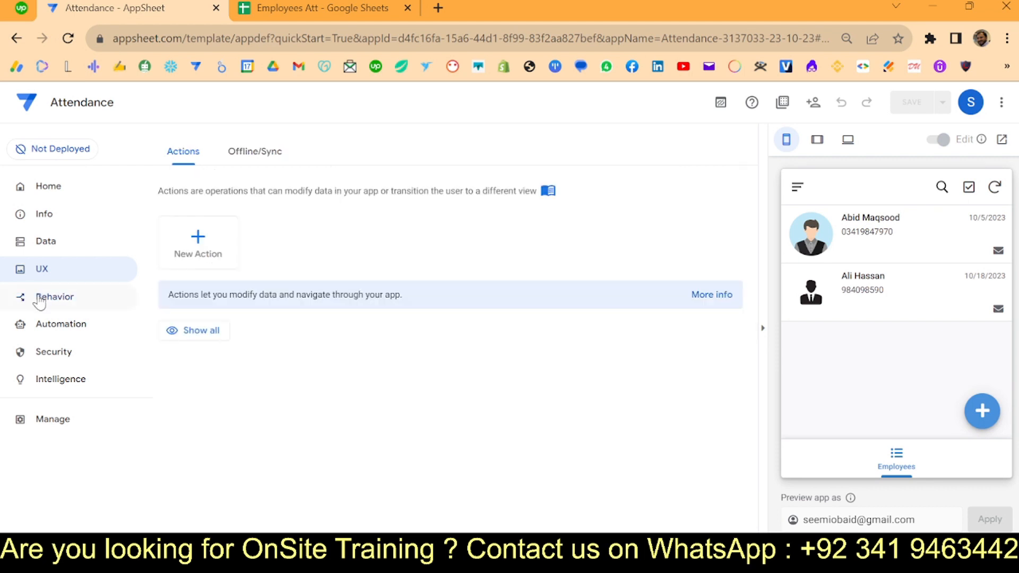
- Create a new action named P that adds a new row to the ATT Log table
left_click(197, 254)
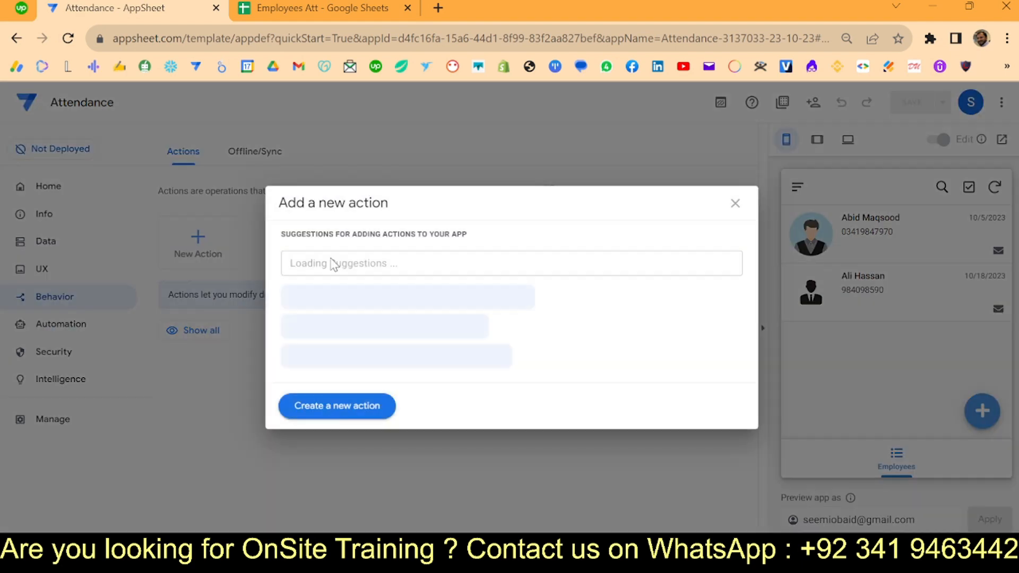
left_click(359, 405)
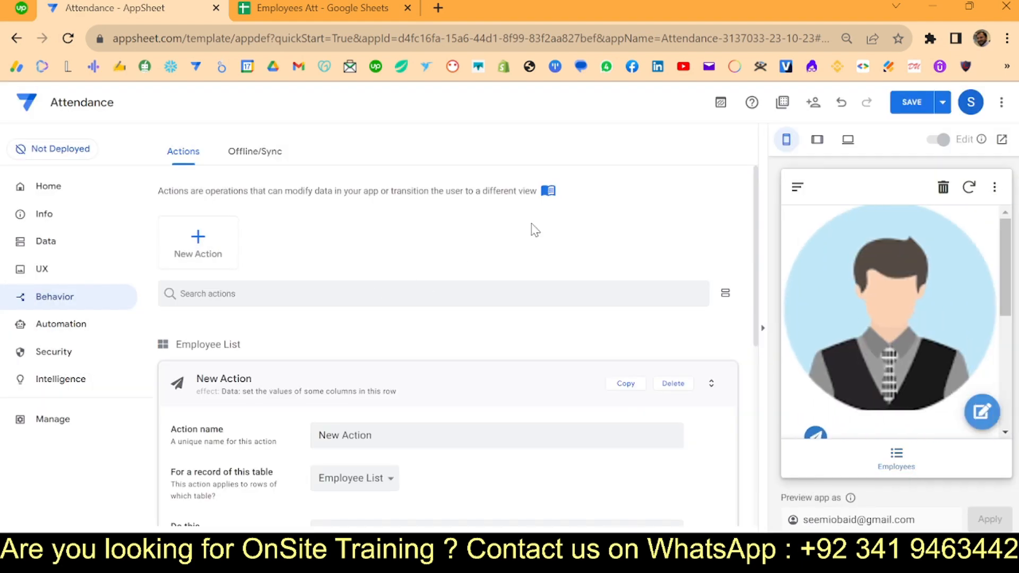
scroll(533, 228, "down", 3)
left_click_drag(420, 297, 68, 284)
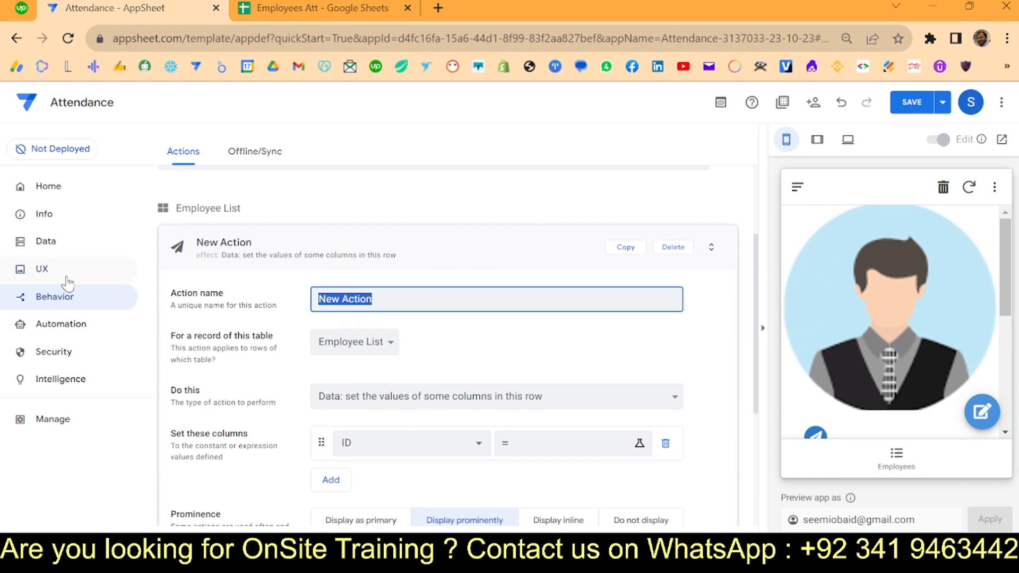
type("P")
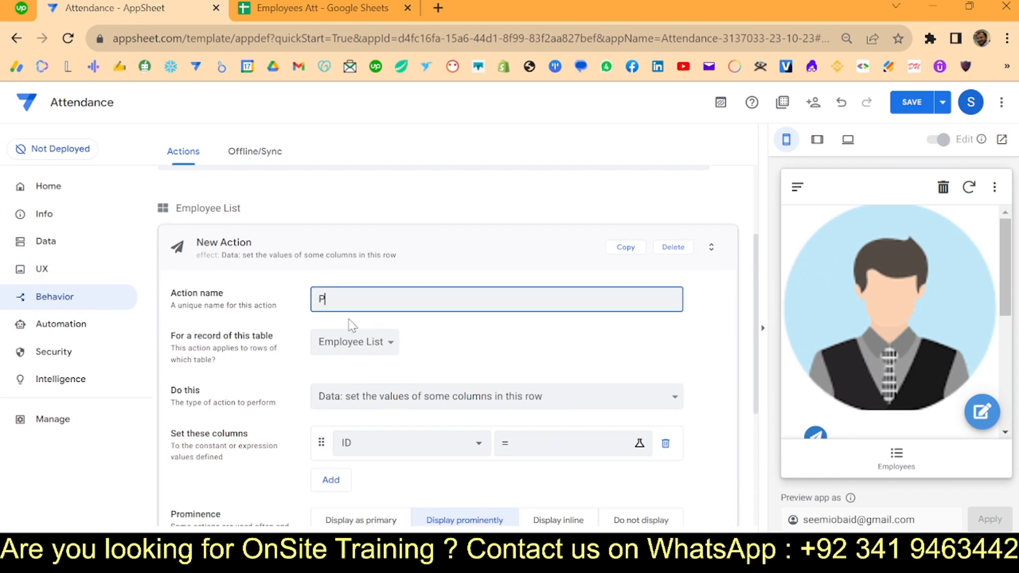
scroll(365, 340, "down", 2)
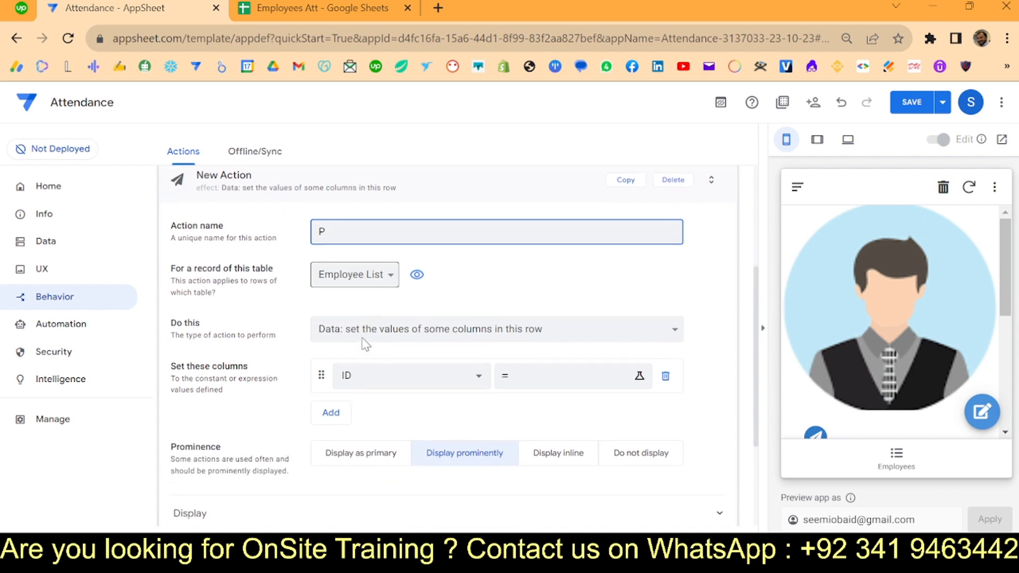
left_click(372, 327)
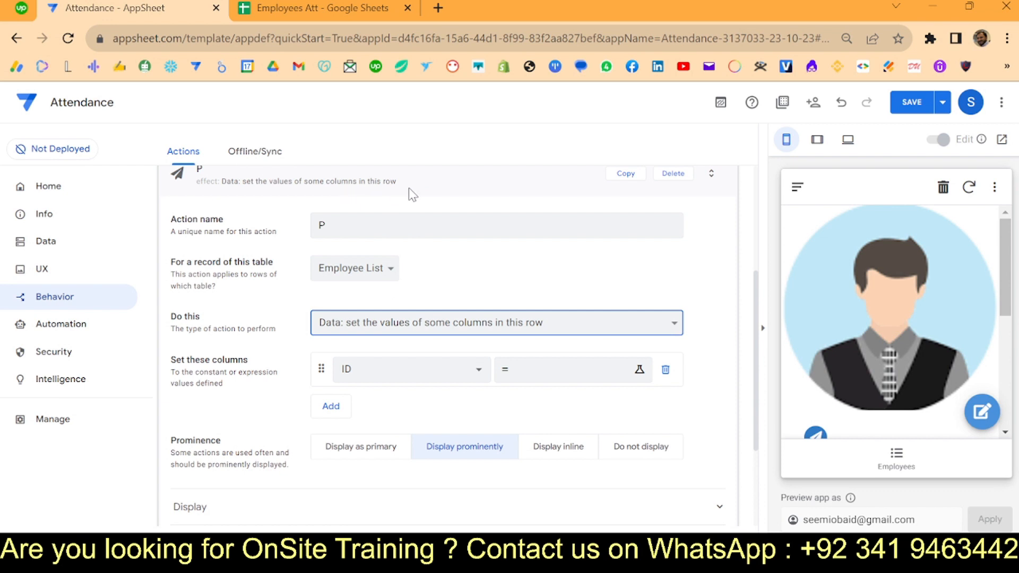
left_click(518, 196)
left_click(379, 374)
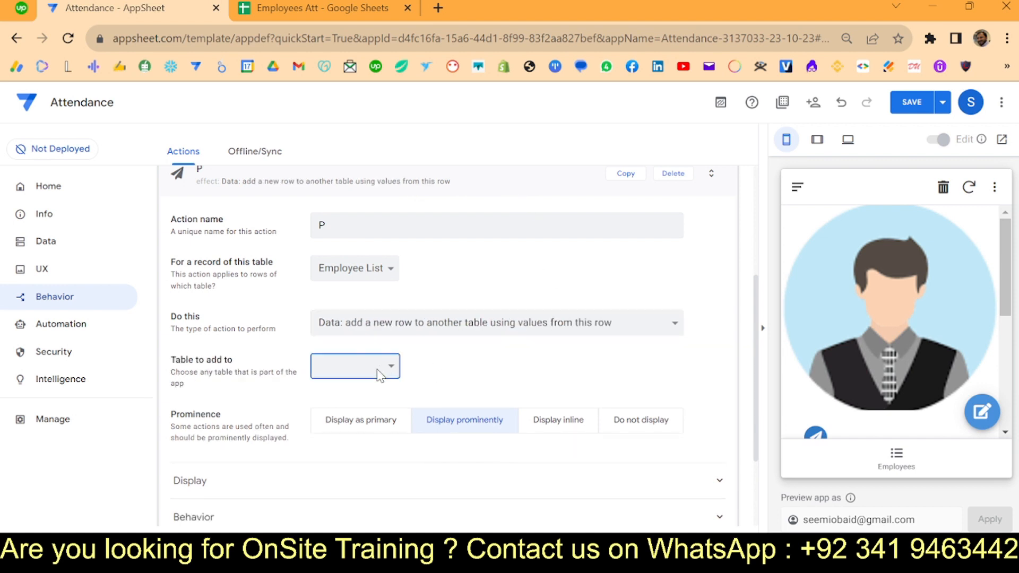
left_click(360, 401)
scroll(463, 390, "down", 1)
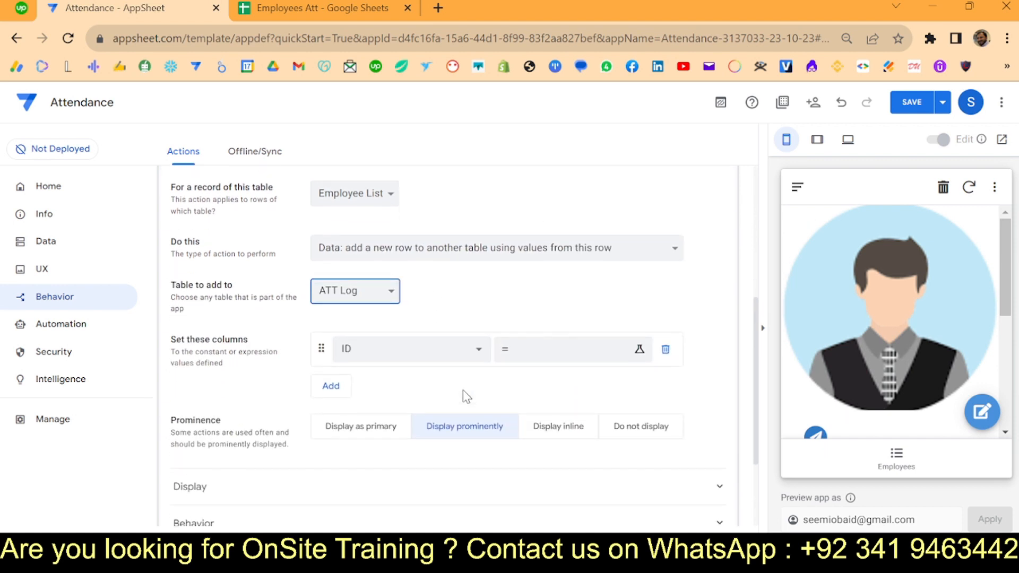
- Set the new row's ID to uniqueid() and Date to today()
left_click(547, 362)
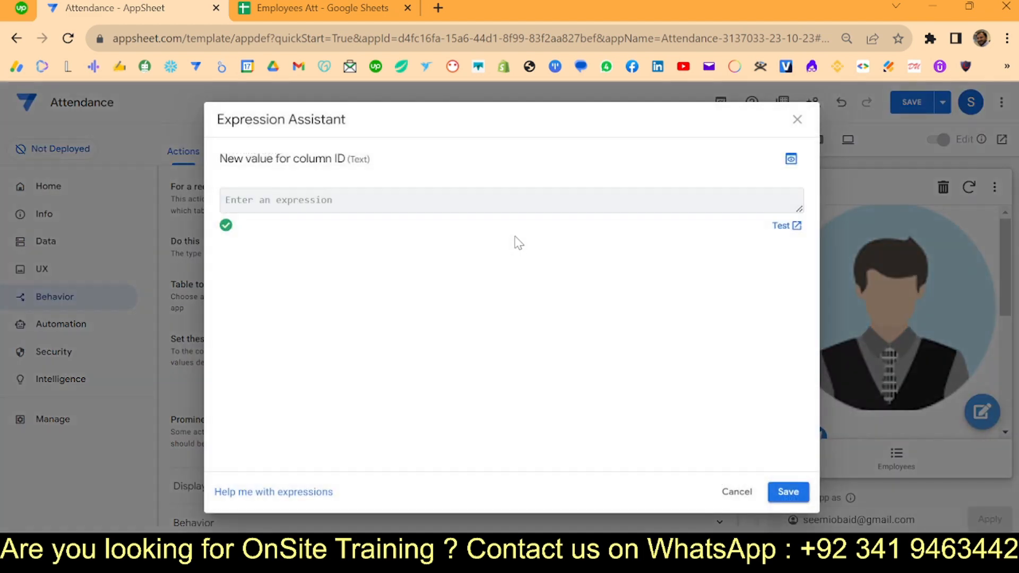
type("un")
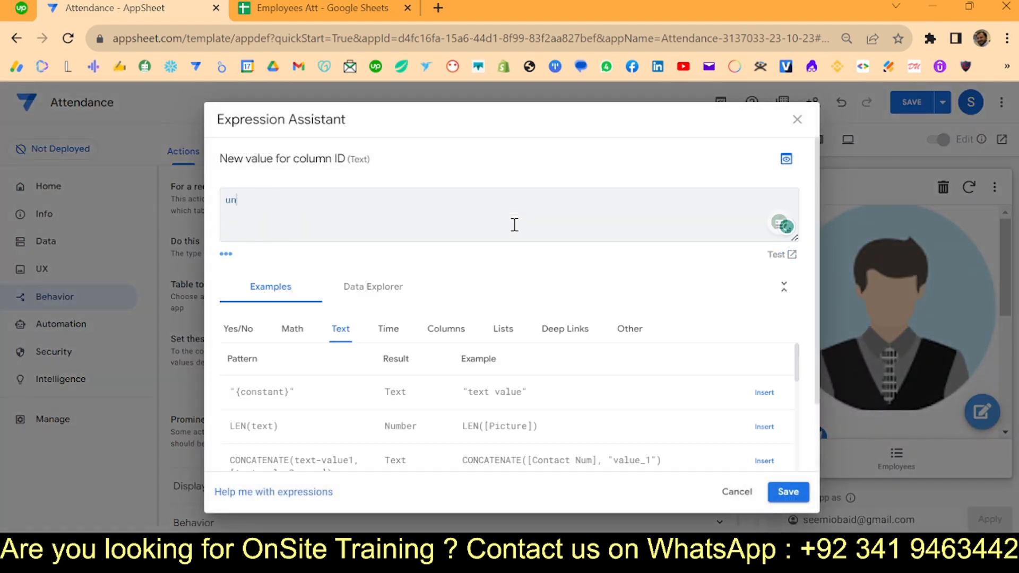
type("iqueid(")
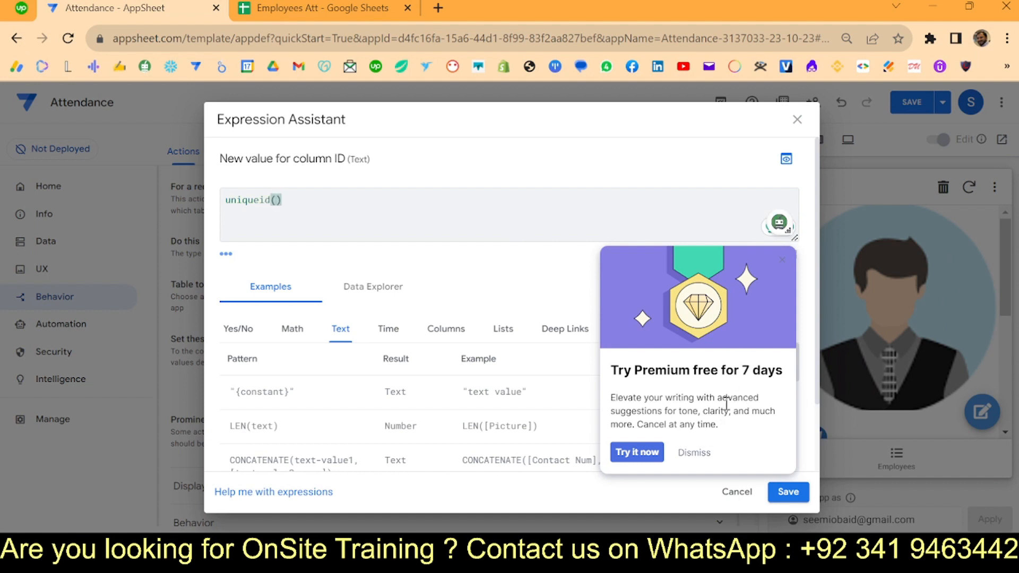
left_click(708, 452)
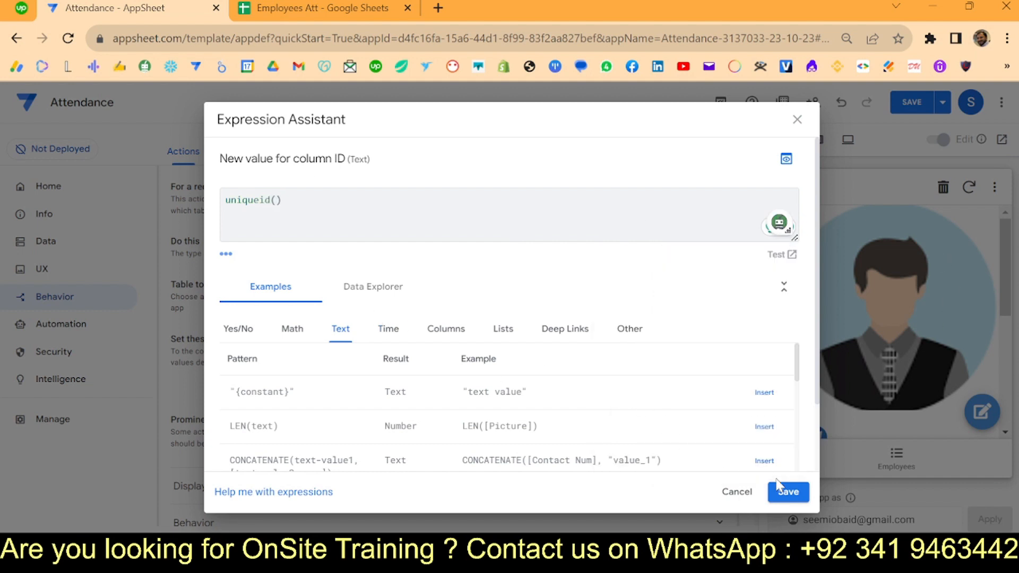
left_click(787, 491)
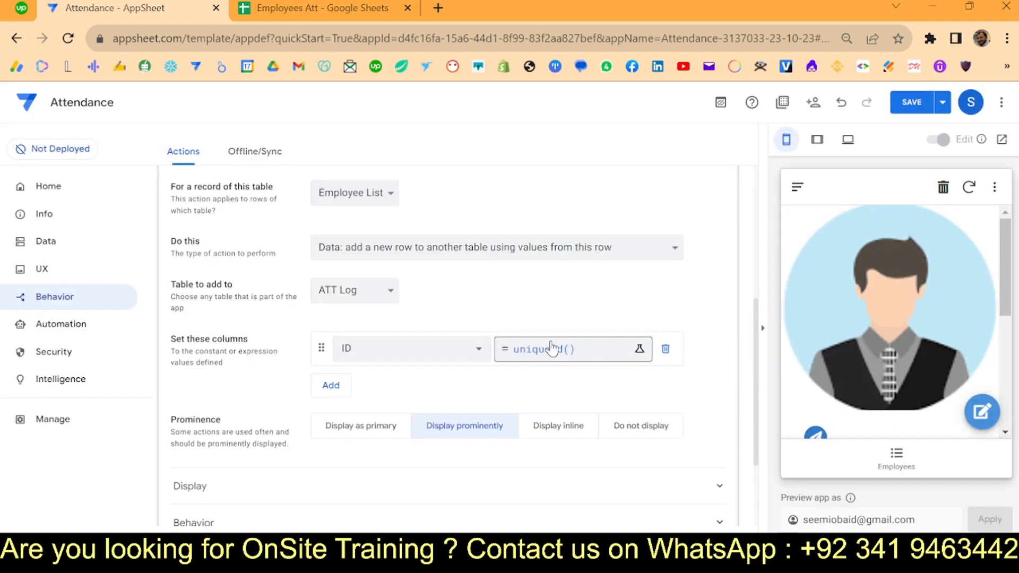
left_click(332, 388)
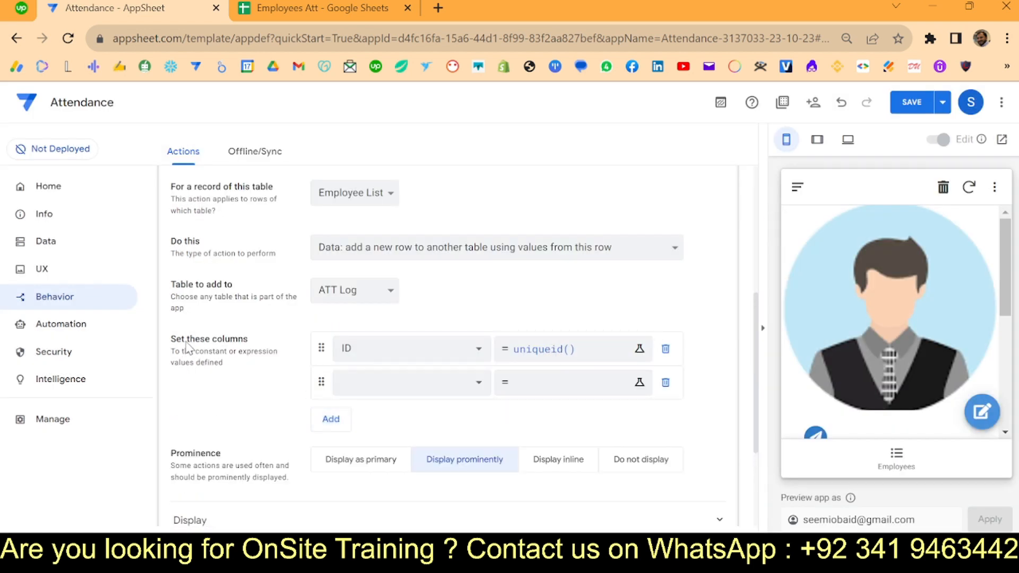
left_click(377, 383)
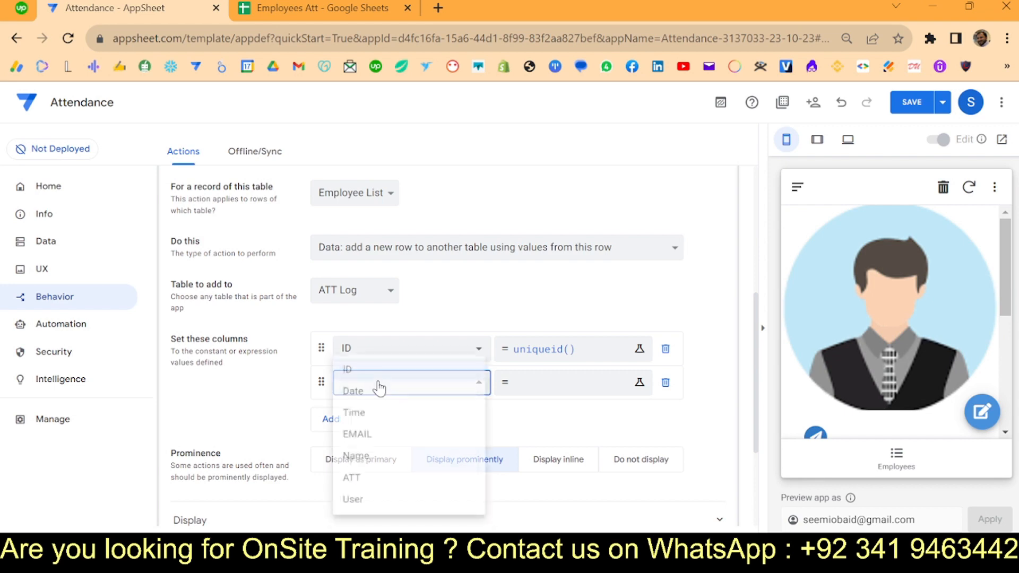
left_click(378, 393)
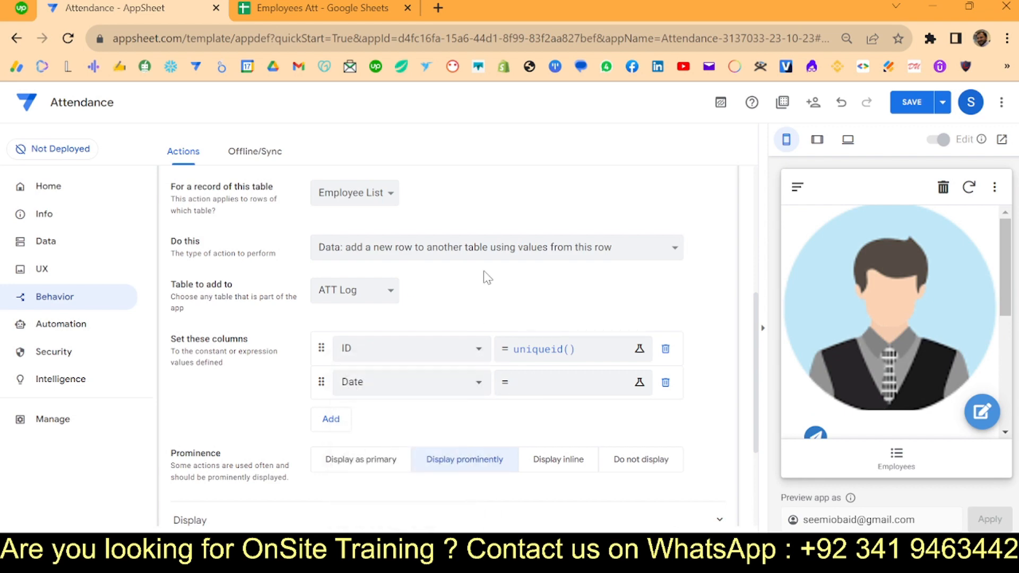
left_click(530, 387)
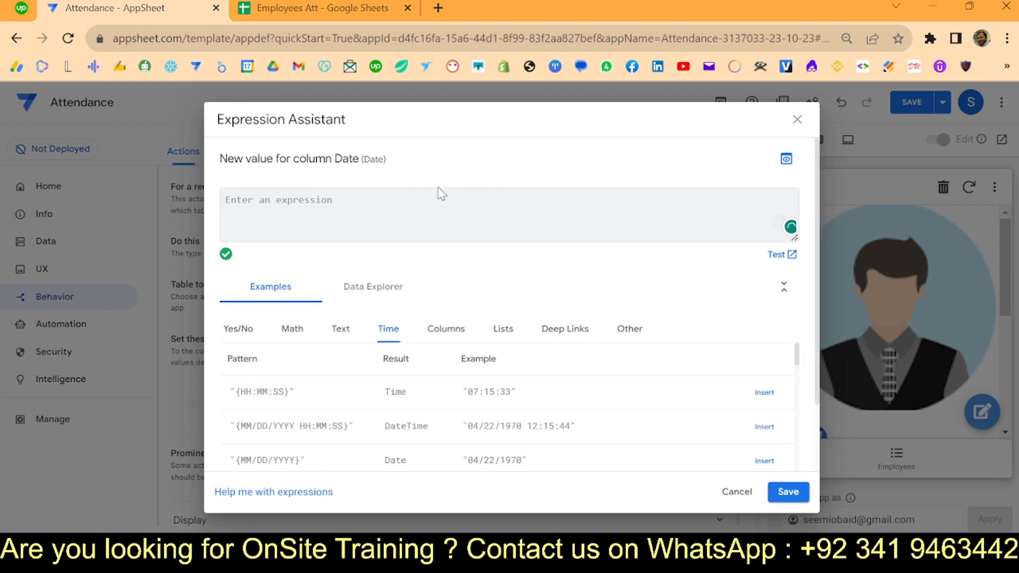
type("today(")
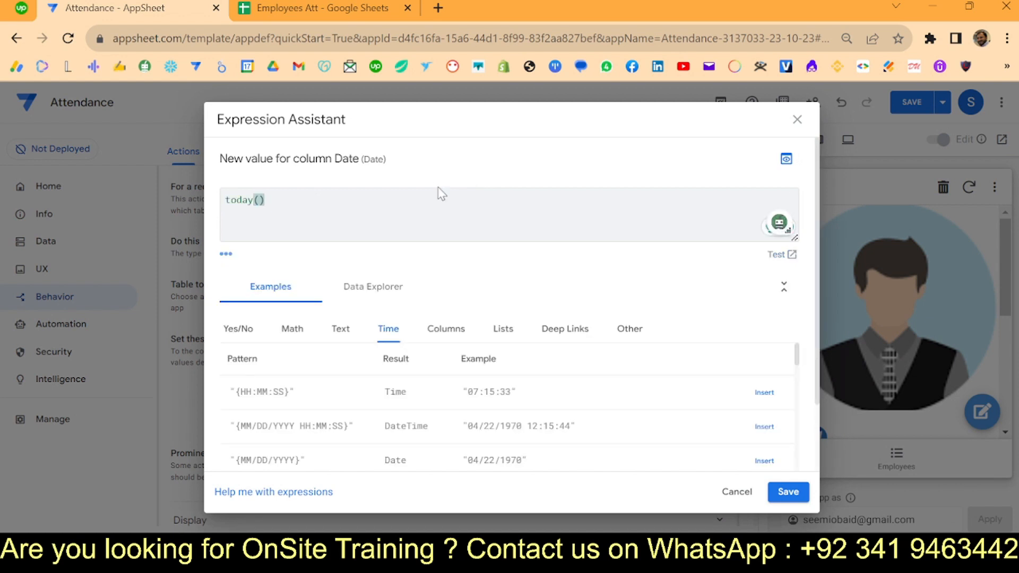
left_click(783, 490)
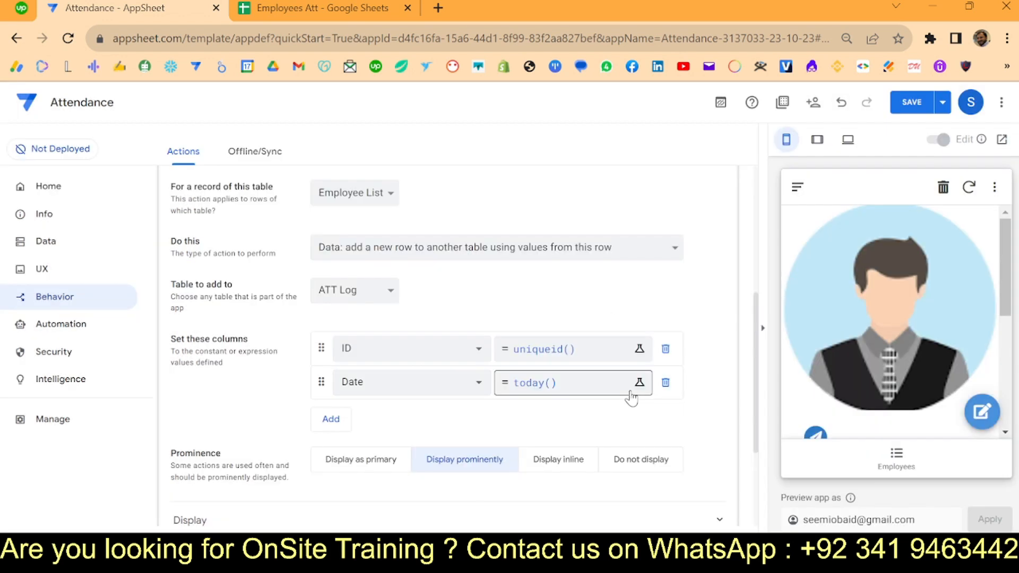
- Add the Time column to the new row with value timenow()
left_click(331, 419)
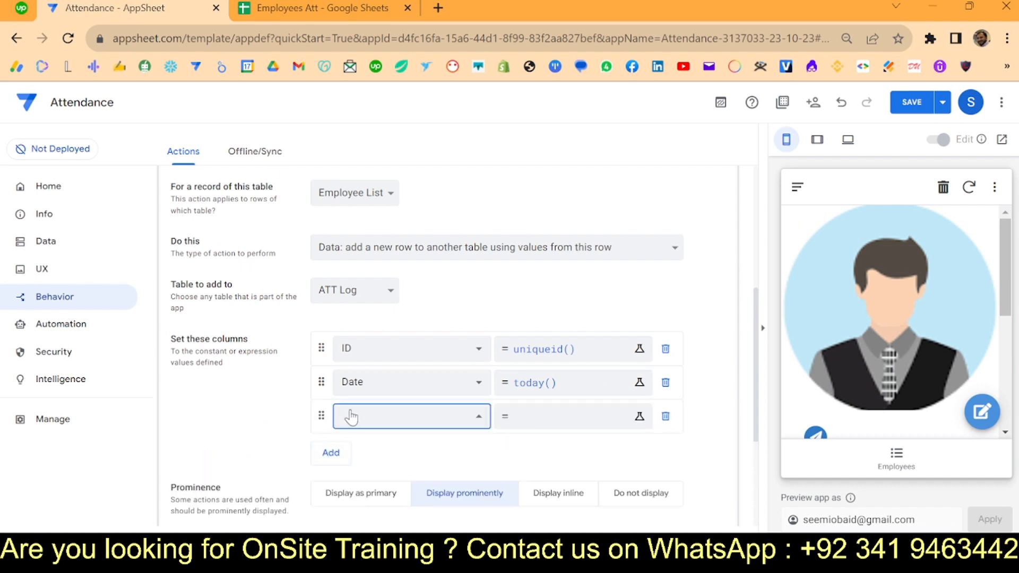
left_click(351, 416)
left_click(352, 416)
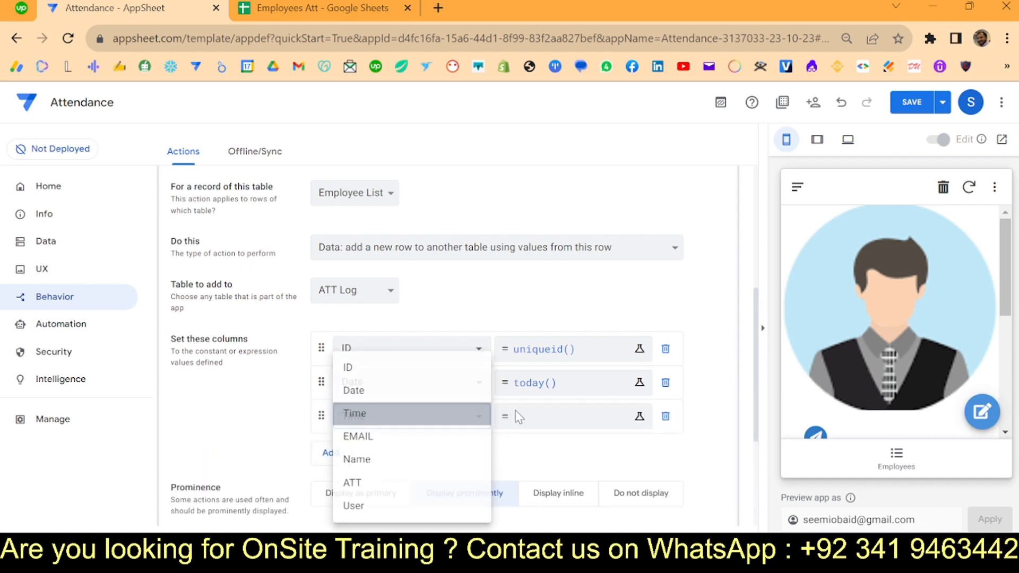
left_click(529, 418)
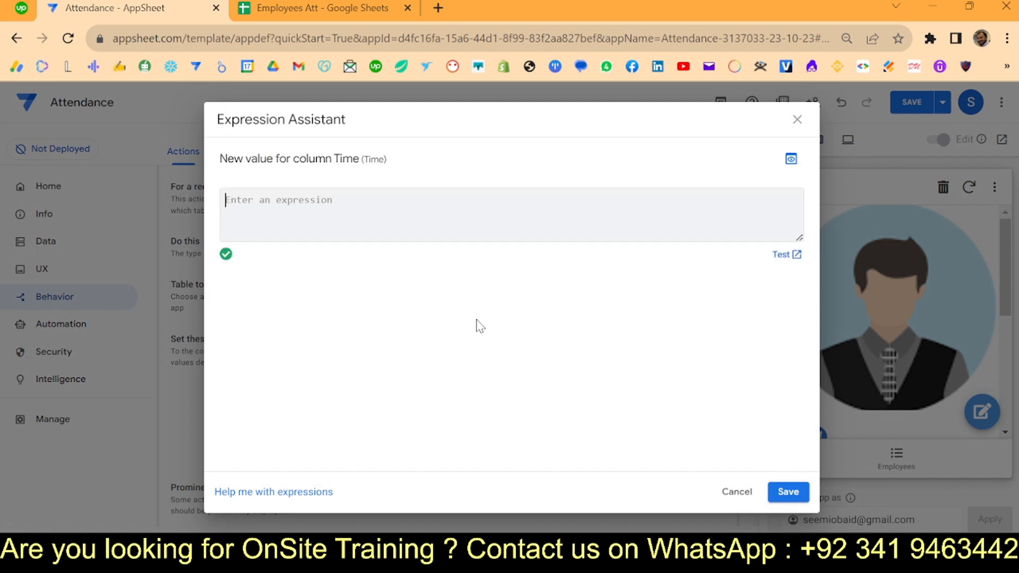
type("timenow(")
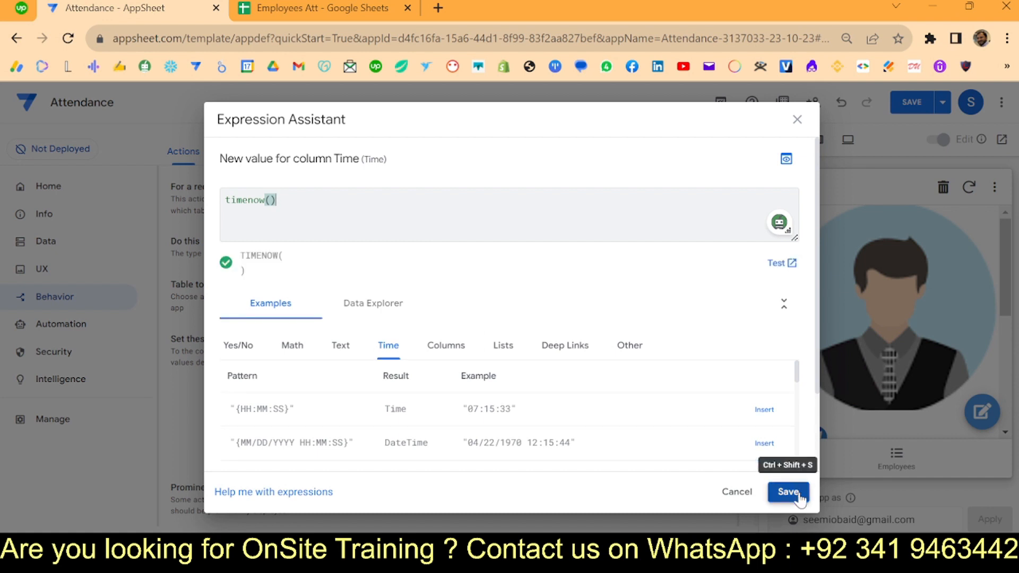
left_click(799, 494)
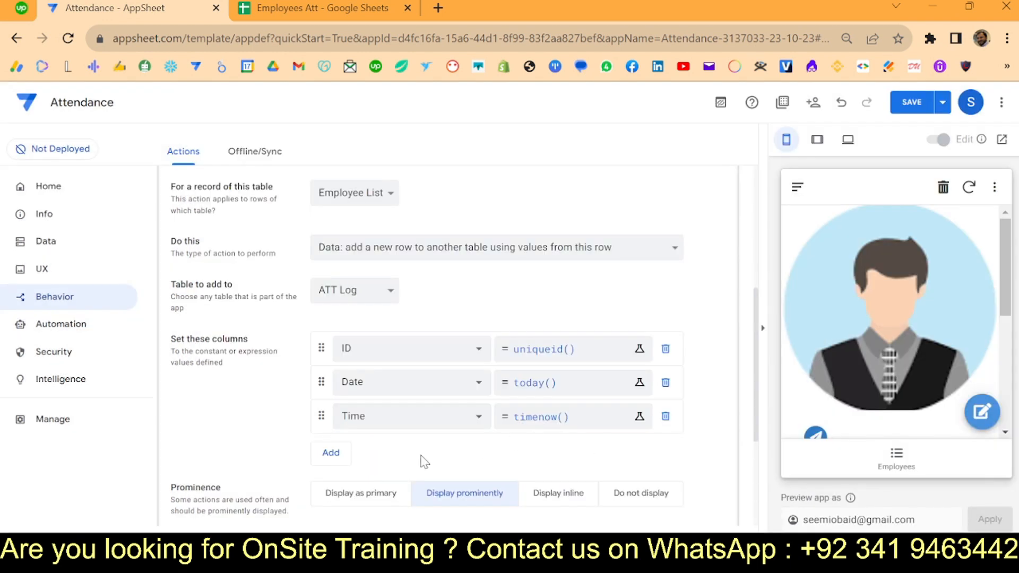
- Add the EMAIL column to the new row, set to [EMAIL]
left_click(330, 452)
left_click(364, 447)
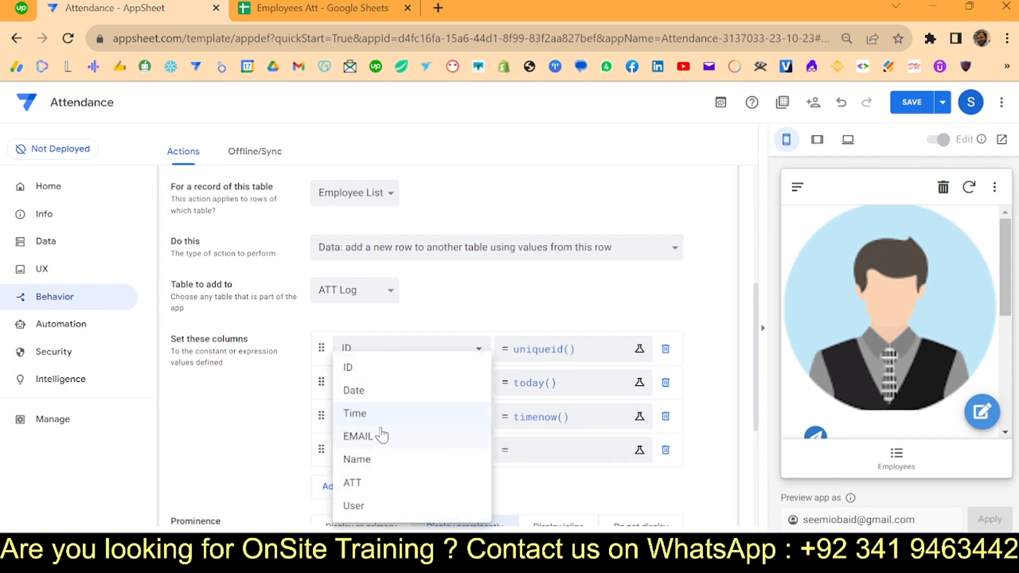
left_click(381, 438)
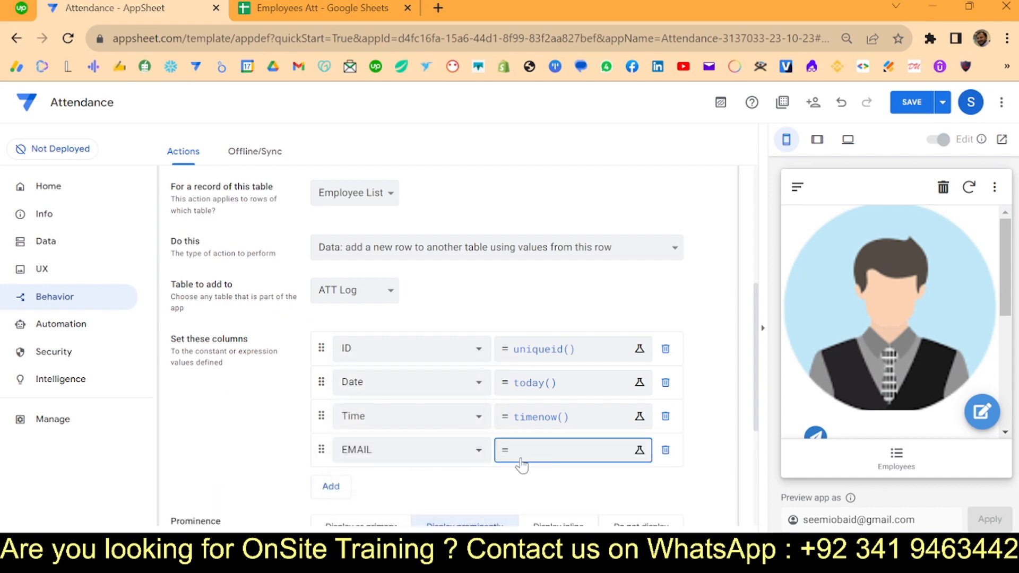
left_click(519, 456)
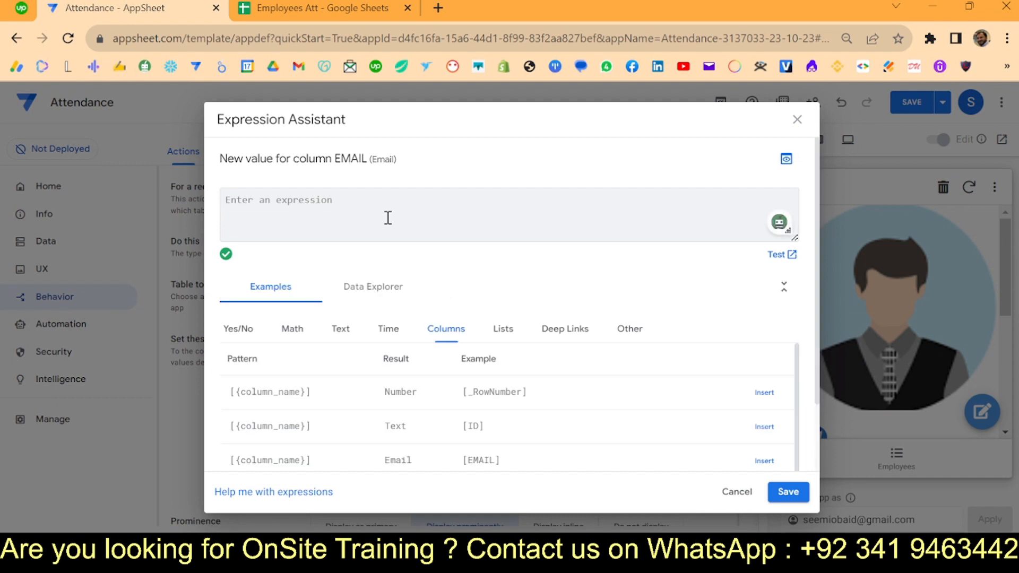
type("[")
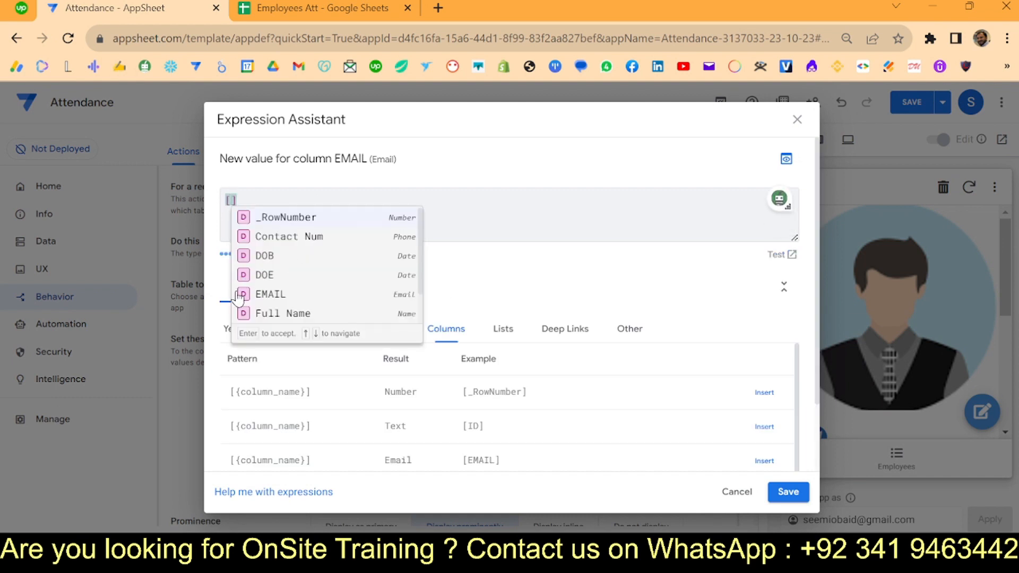
left_click(265, 294)
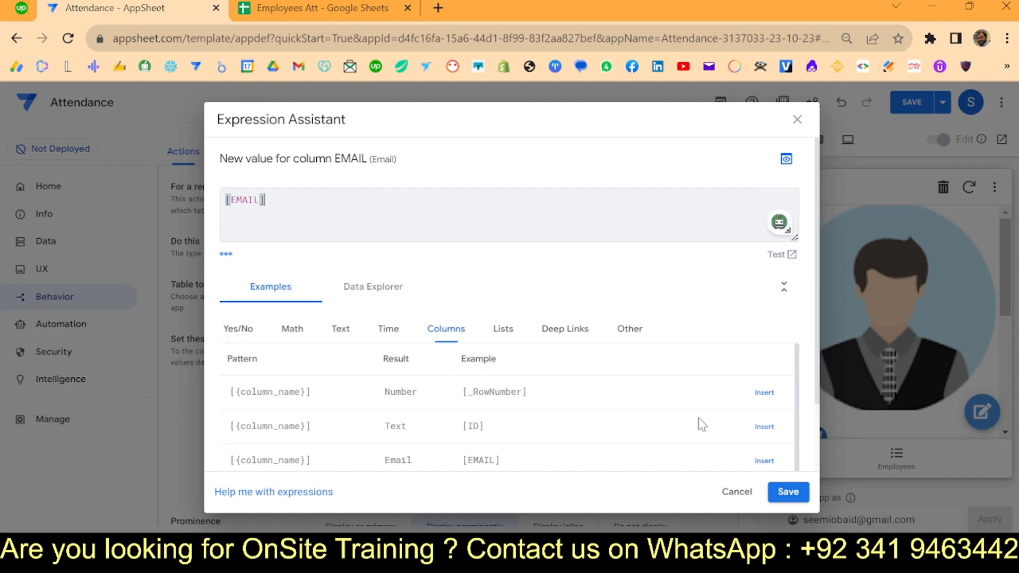
left_click(787, 491)
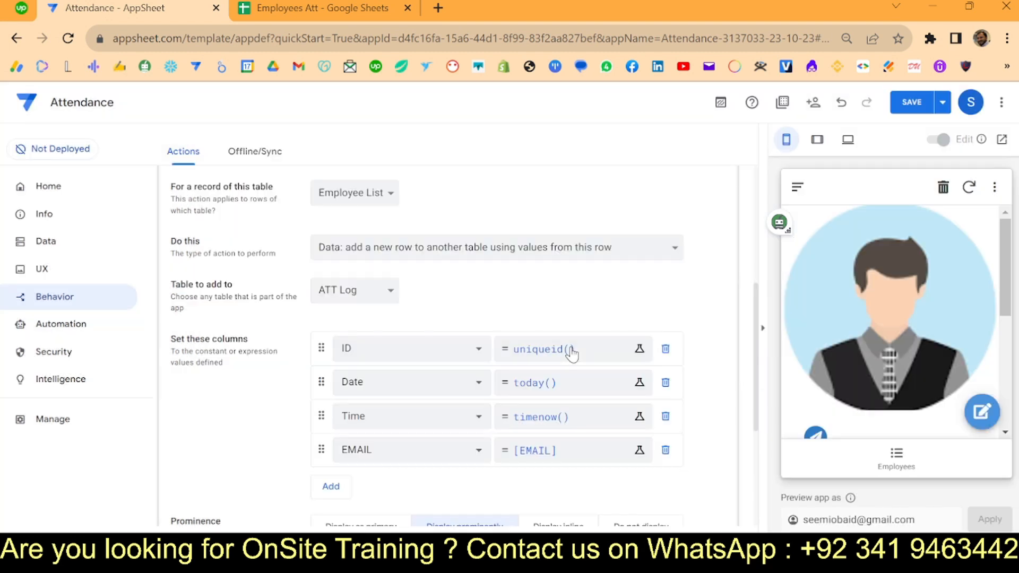
- Add the Name column, set to [Full Name]
scroll(455, 412, "down", 2)
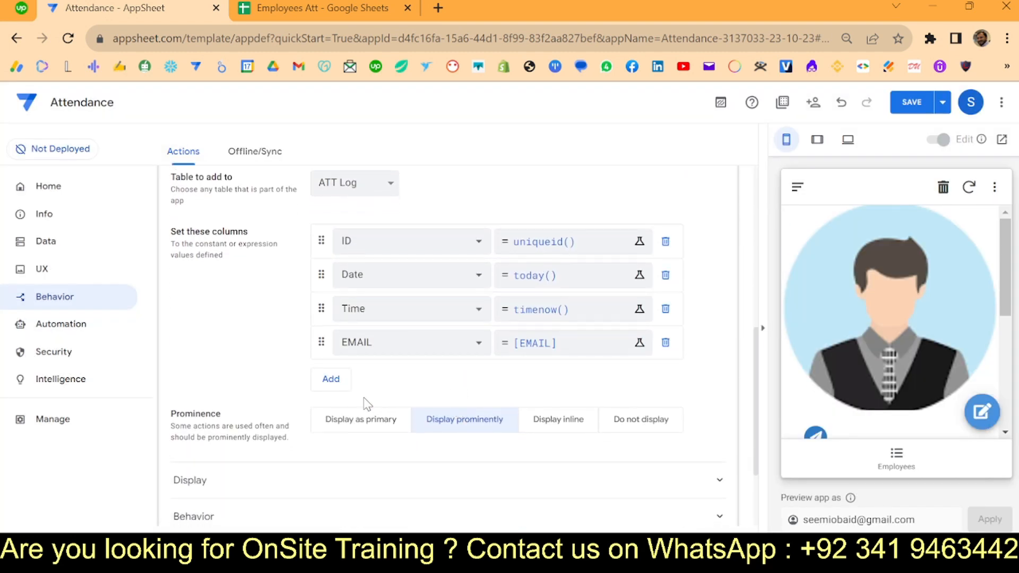
left_click(330, 379)
left_click(403, 377)
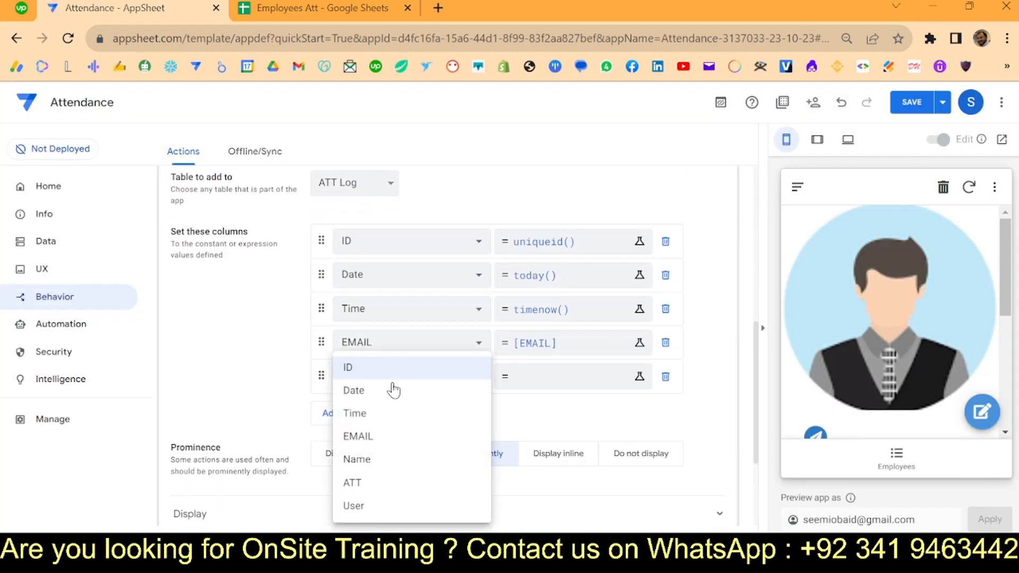
left_click(391, 458)
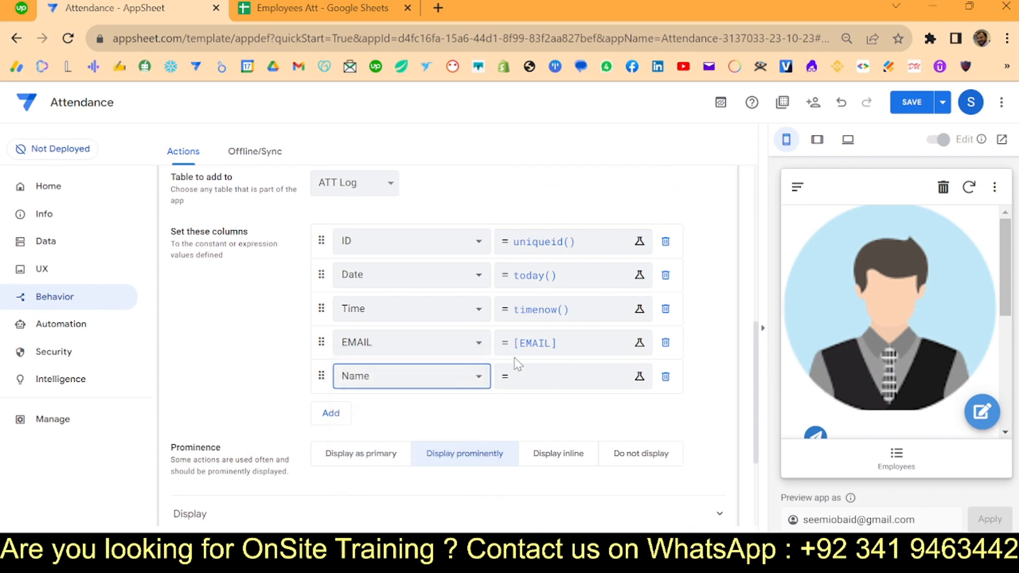
left_click(514, 379)
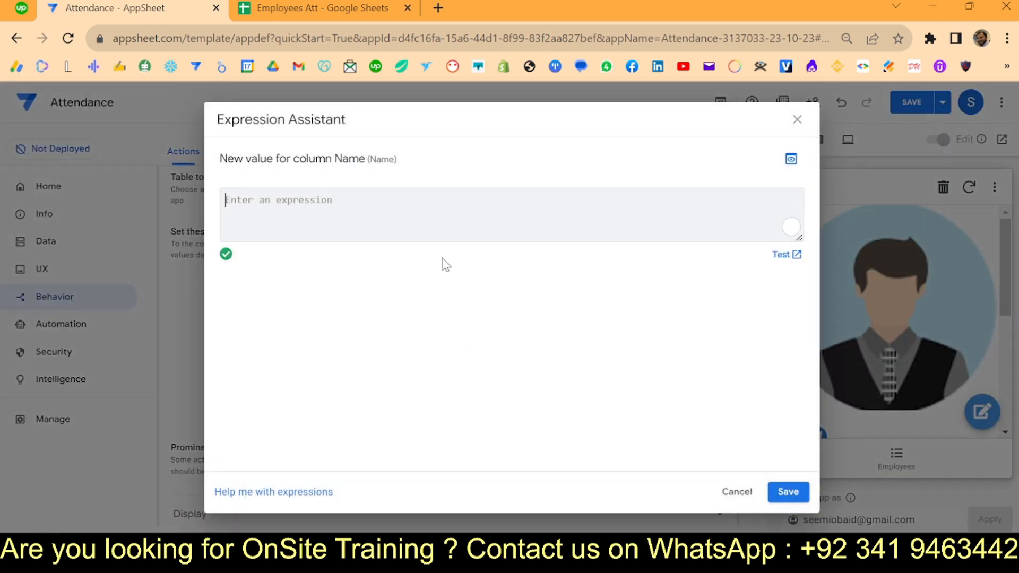
type("[")
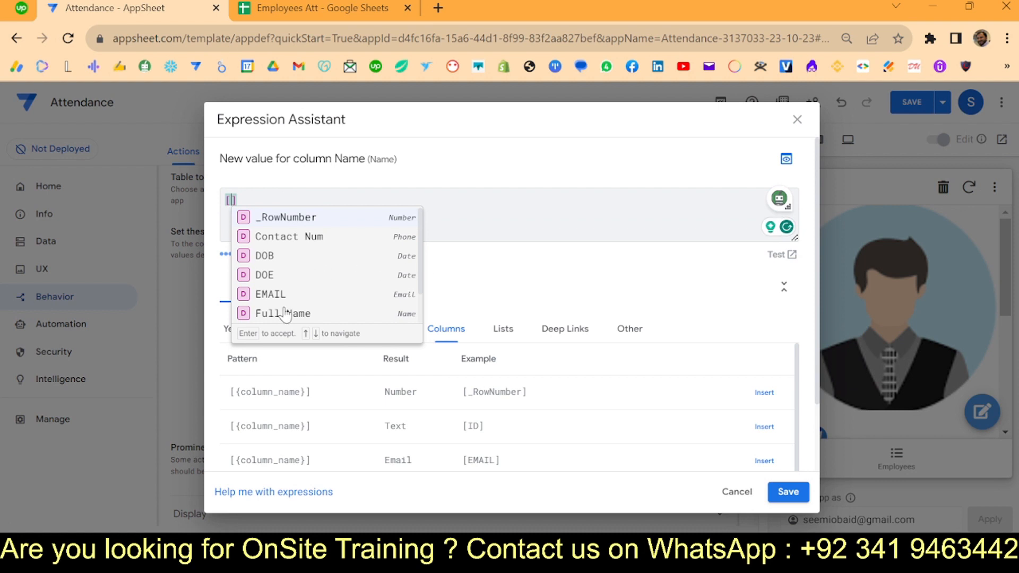
left_click(285, 313)
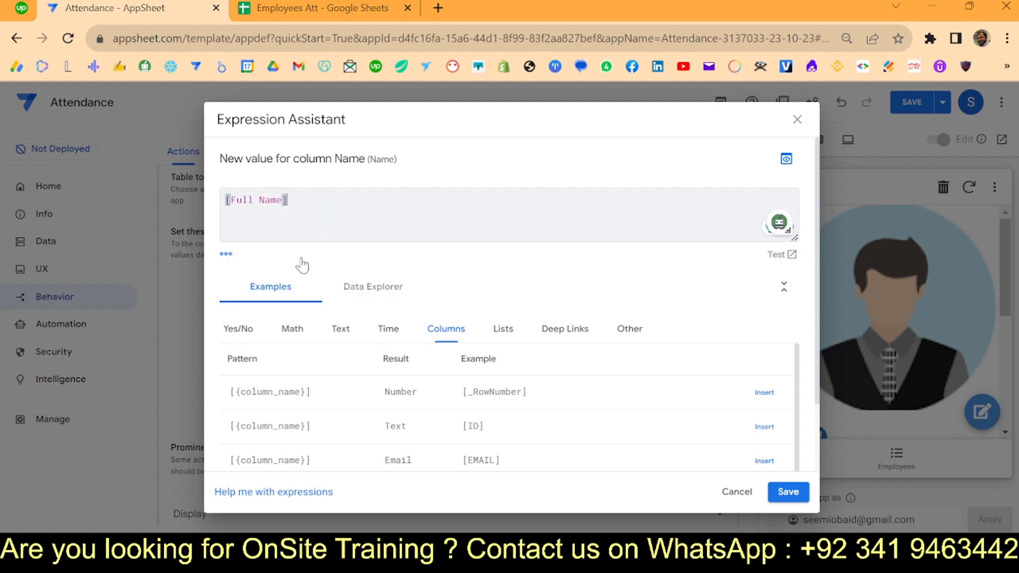
left_click(786, 492)
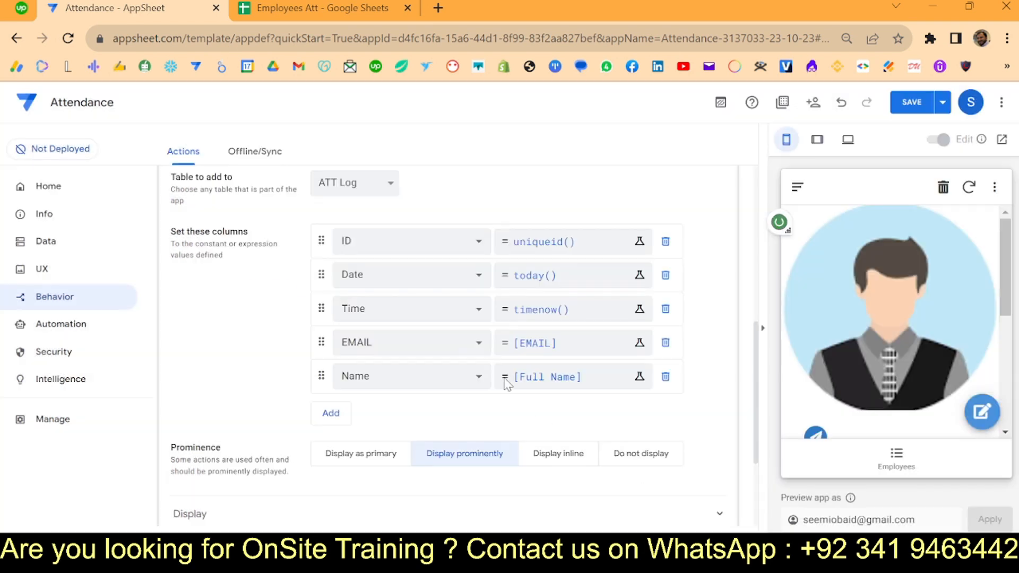
- Add the ATT column with the value "P"
left_click(330, 413)
left_click(373, 412)
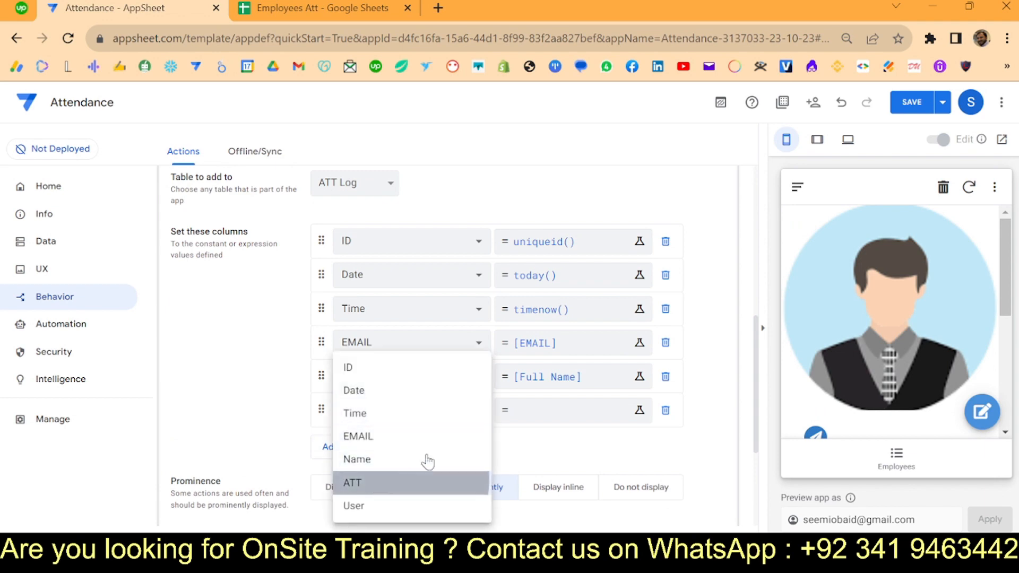
left_click(376, 484)
left_click(517, 411)
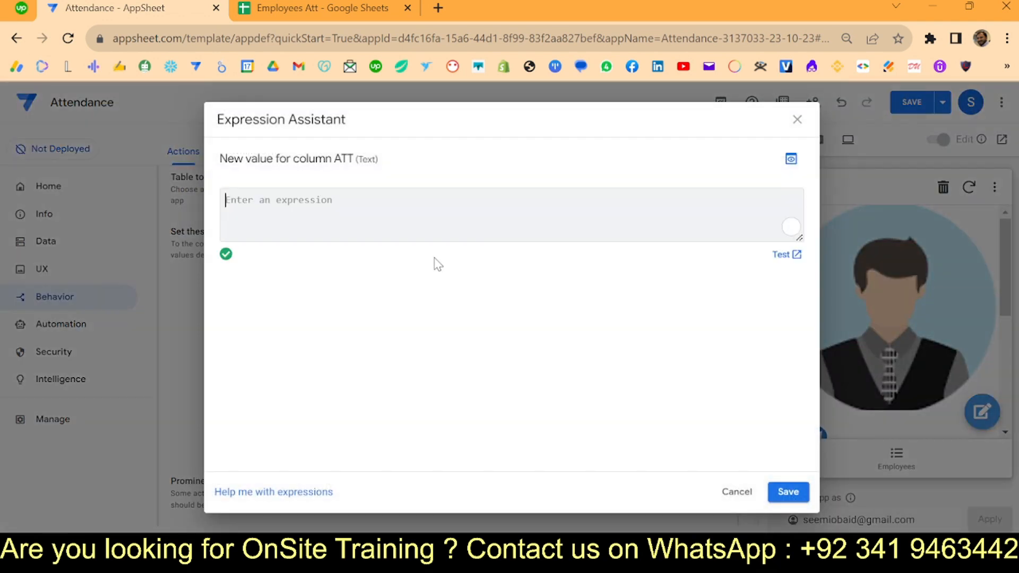
type("\"p\"")
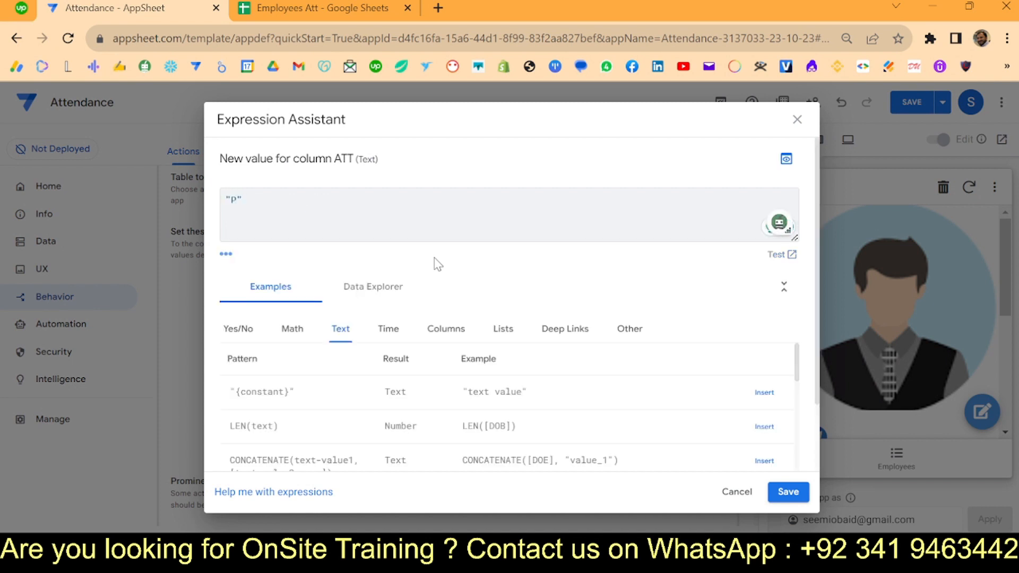
left_click(786, 490)
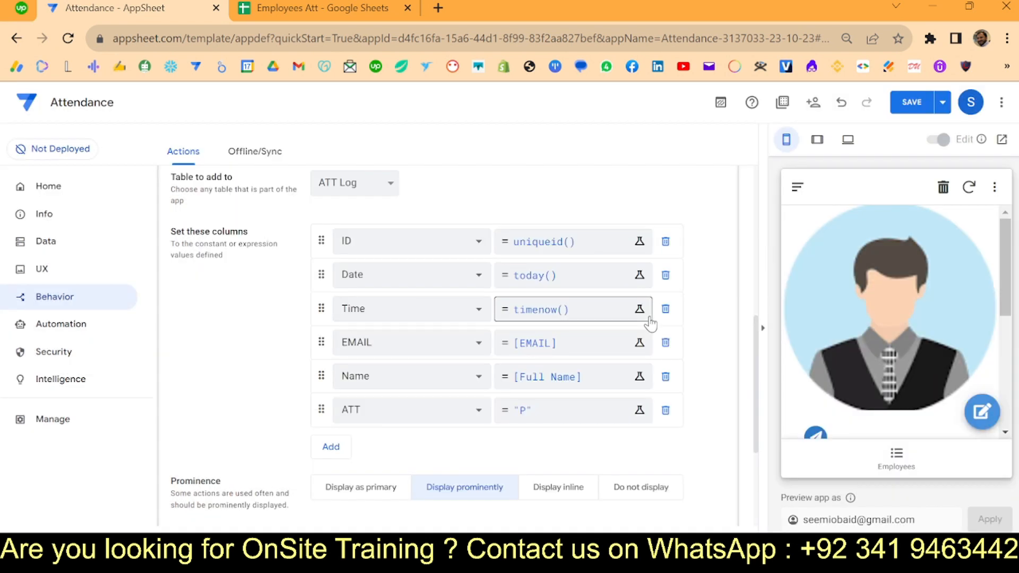
- Add the User column with the expression usermail()
left_click(330, 459)
left_click(354, 448)
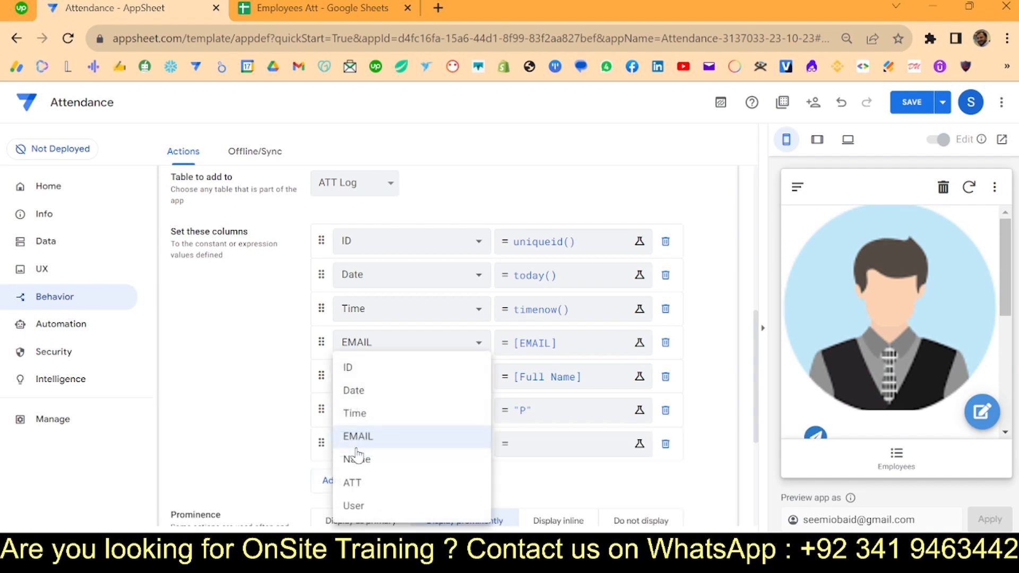
left_click(363, 507)
left_click(519, 445)
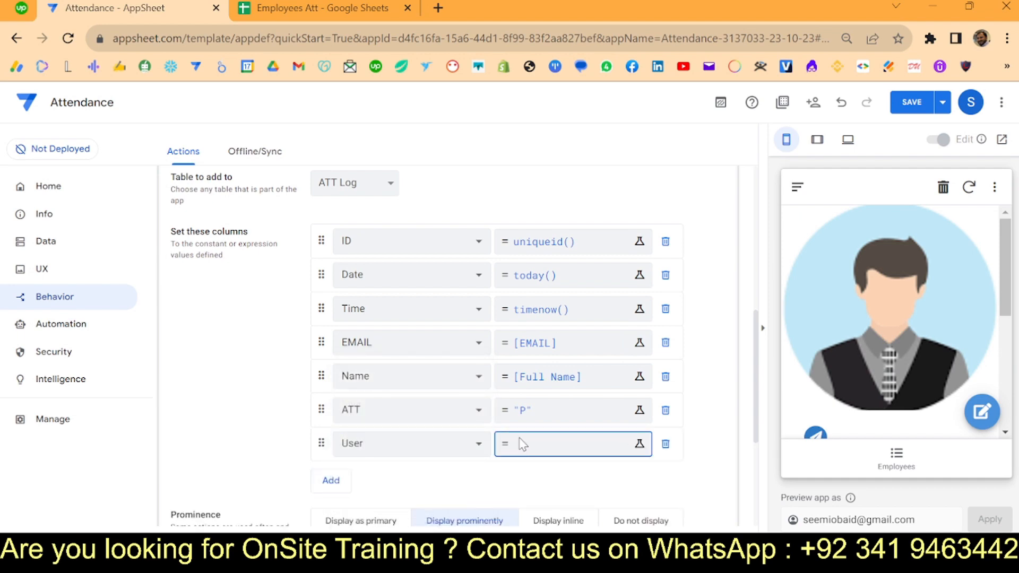
left_click(308, 211)
type("usermail(")
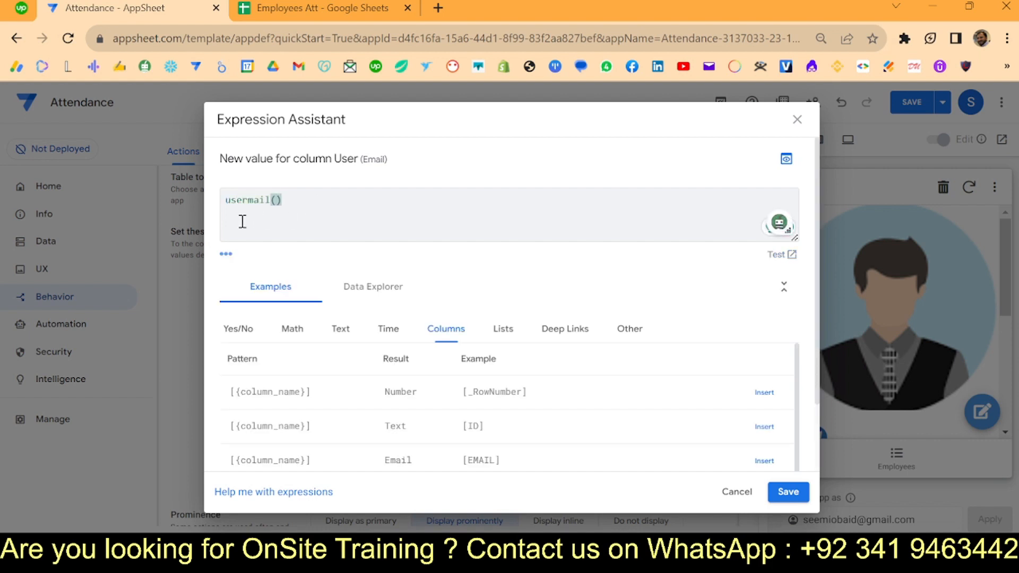
left_click(788, 491)
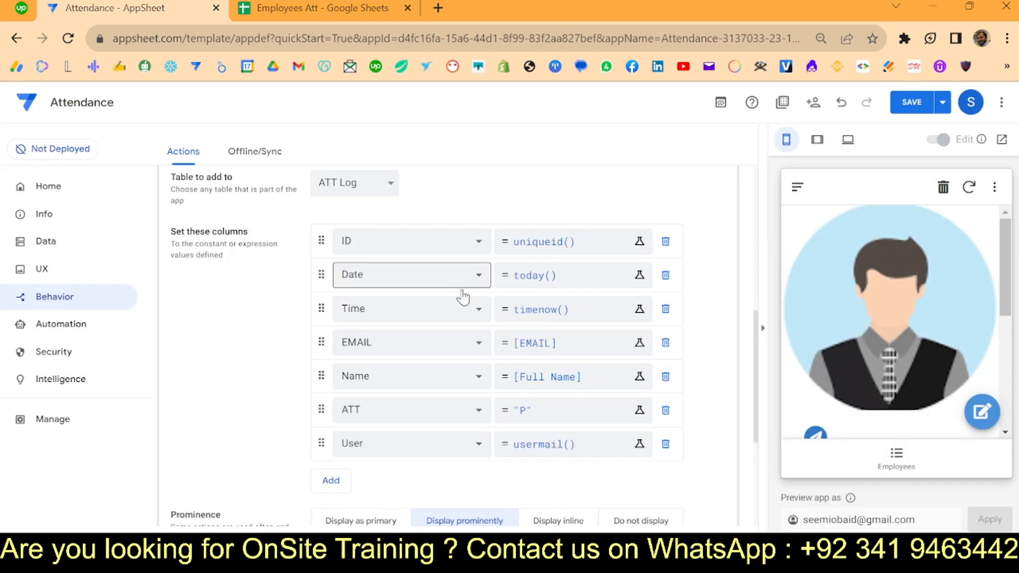
- Replace action P's paper-plane icon with the check-circle icon in its Display settings
scroll(467, 281, "down", 4)
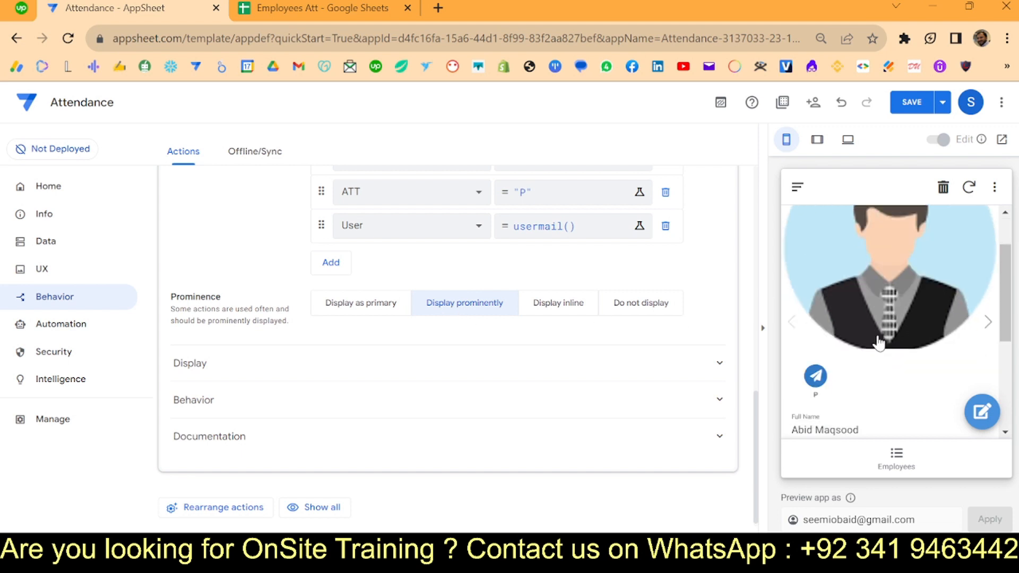
left_click(222, 376)
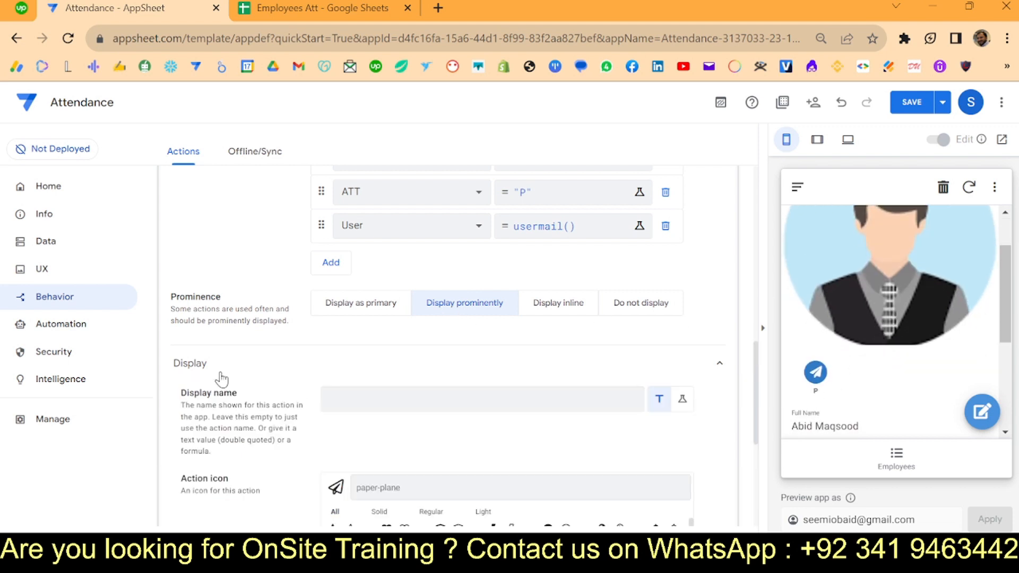
scroll(401, 465, "down", 3)
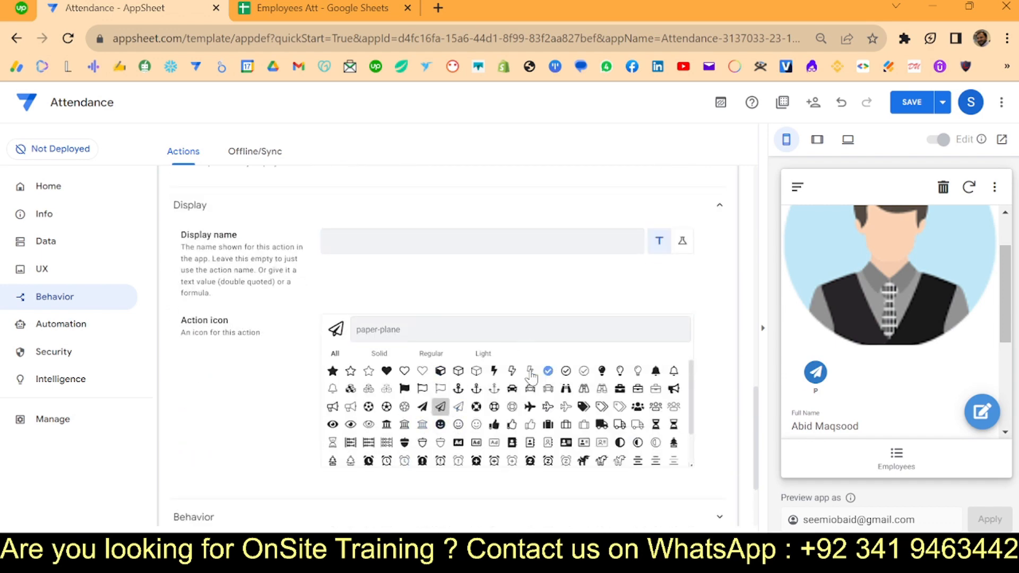
left_click(548, 370)
scroll(475, 309, "down", 2)
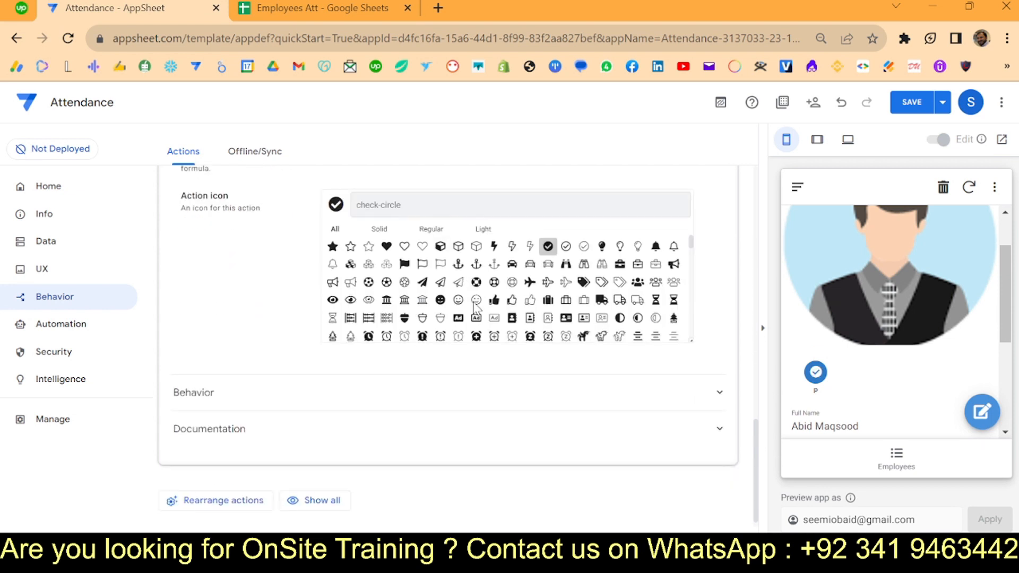
left_click(307, 399)
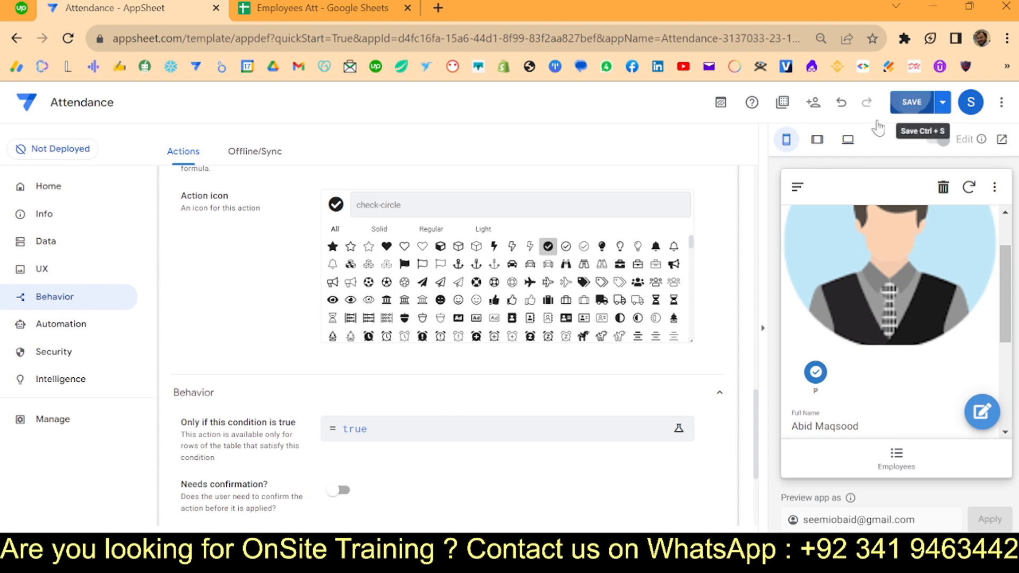
- Save the app and locate the error on the User expression
left_click(910, 102)
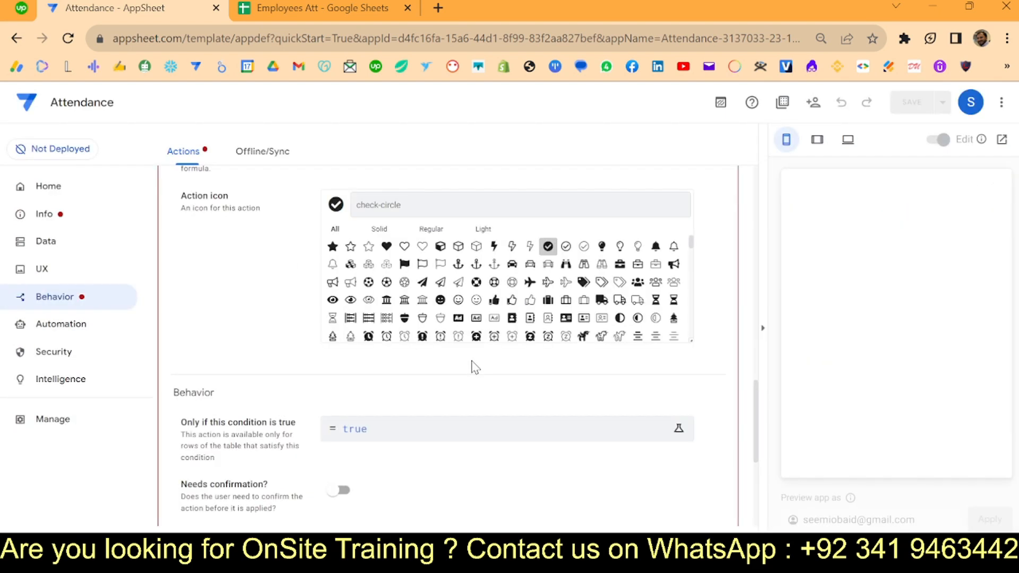
scroll(312, 337, "up", 15)
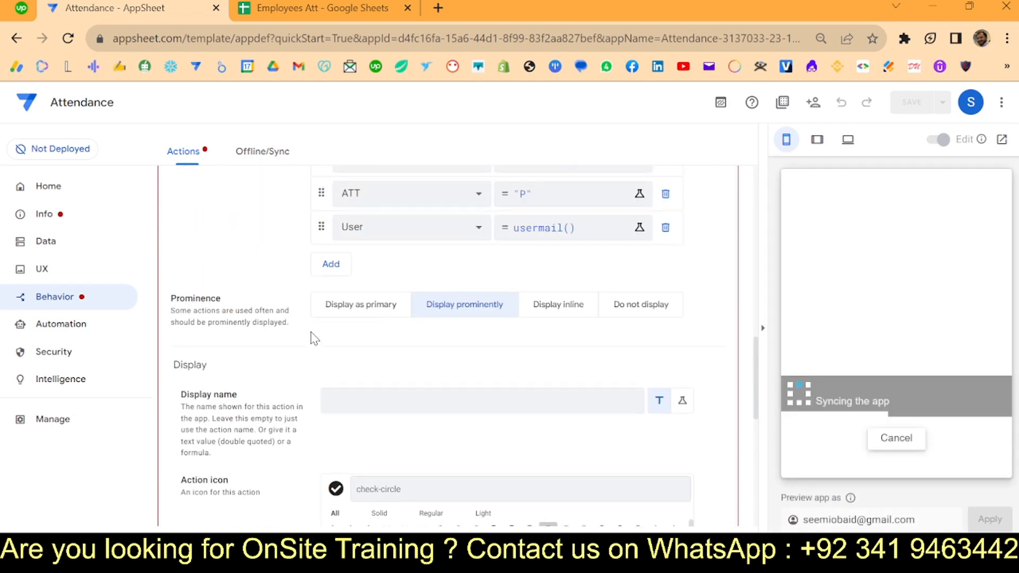
scroll(313, 338, "up", 2)
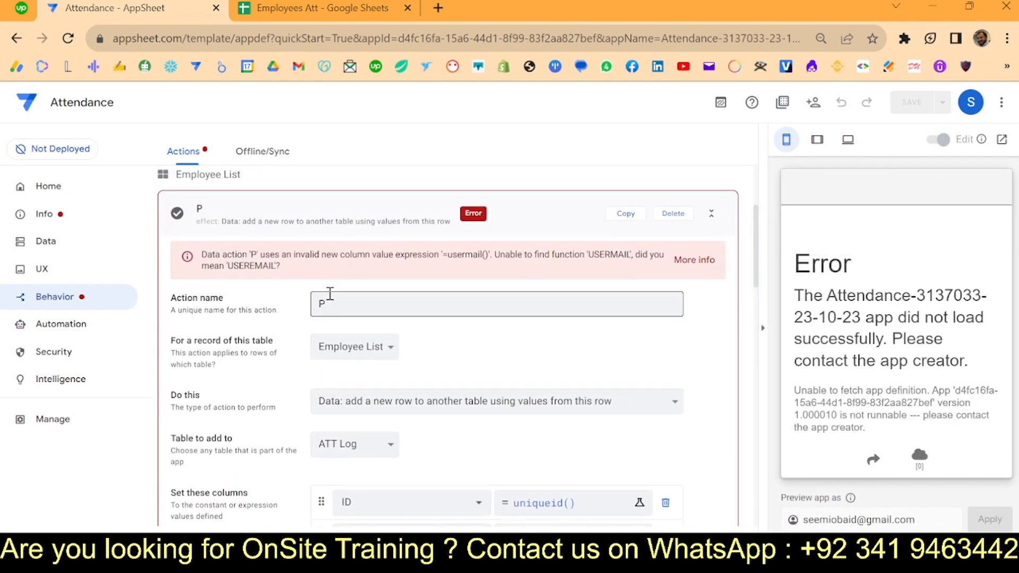
scroll(452, 262, "down", 7)
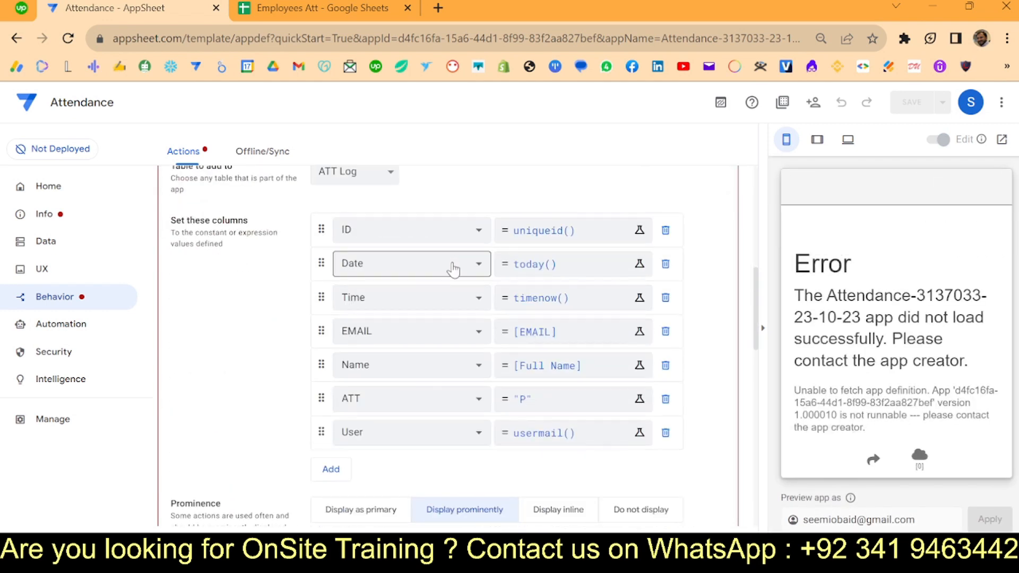
- Correct the User expression from usermail() to useremail() and save the app
left_click(537, 432)
left_click(247, 202)
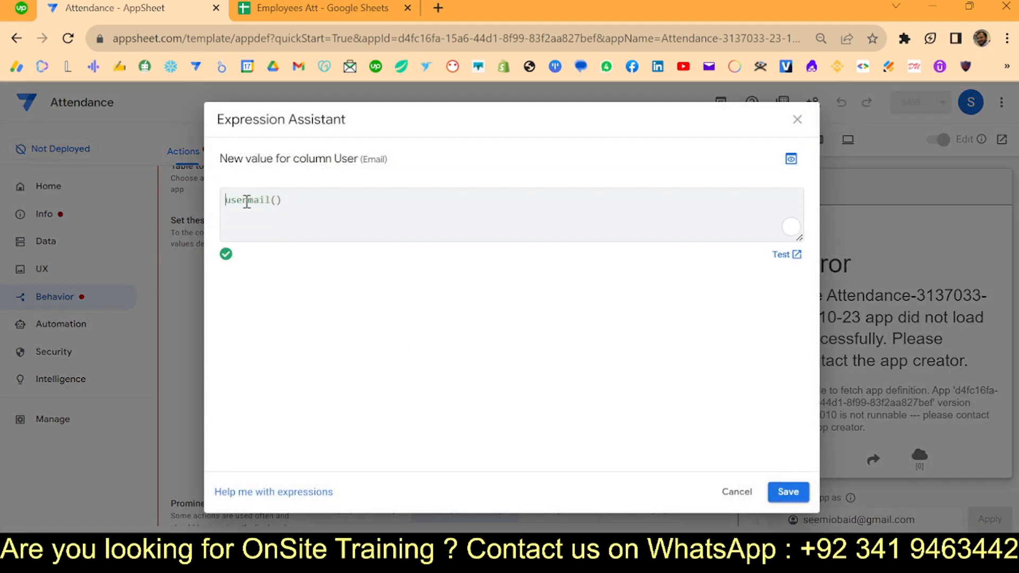
type("e")
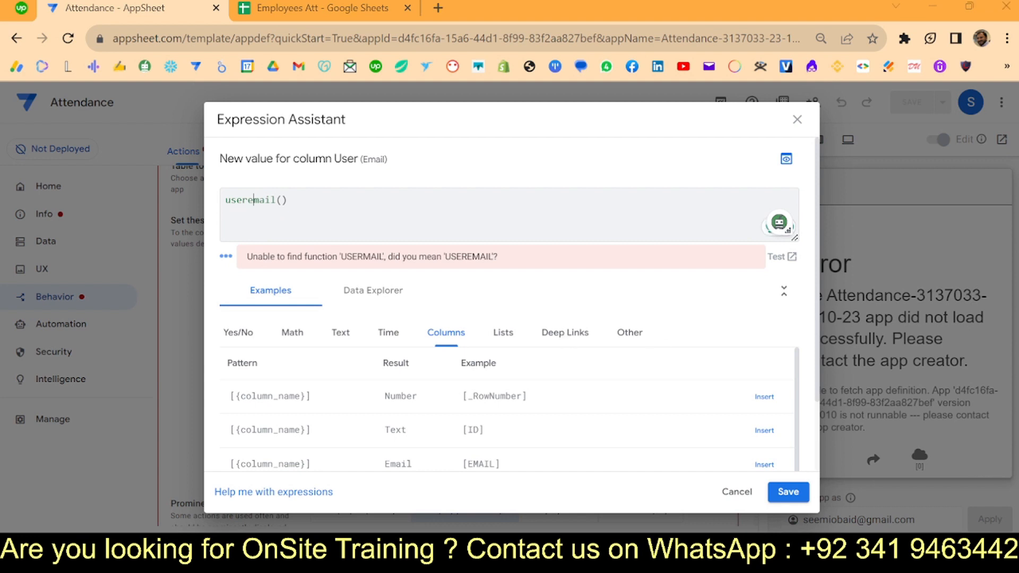
left_click(784, 493)
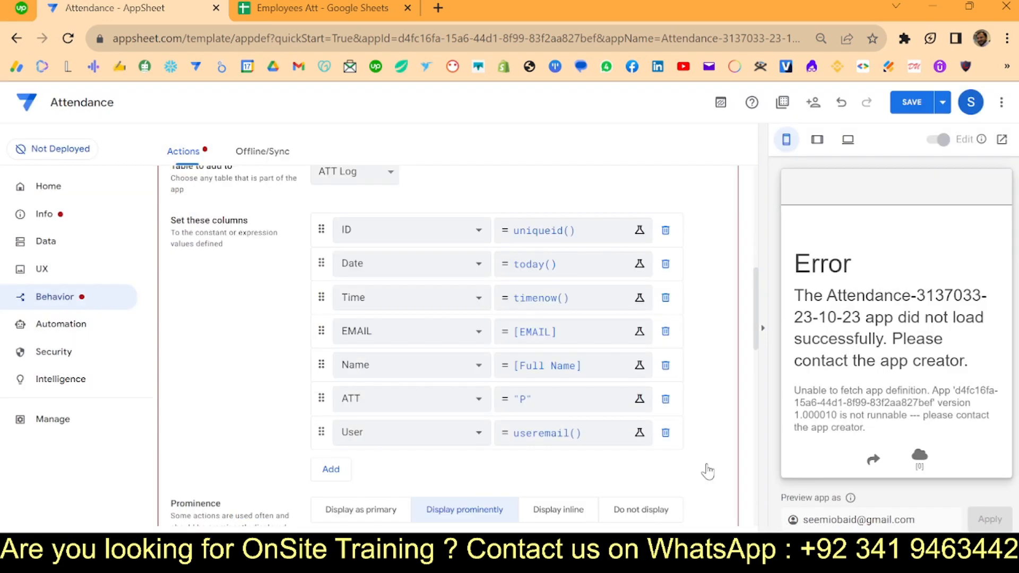
left_click(907, 102)
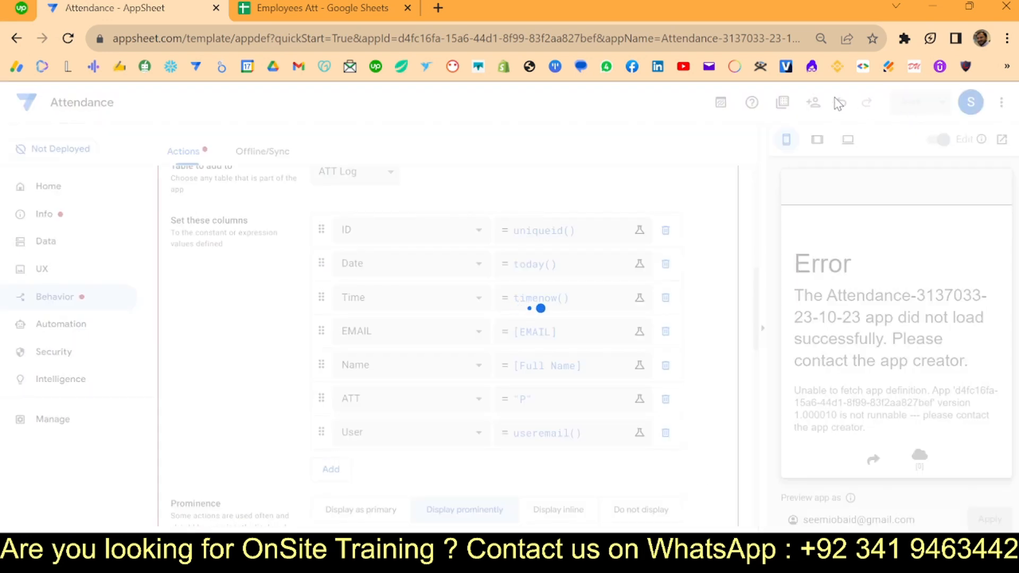
scroll(467, 255, "down", 10)
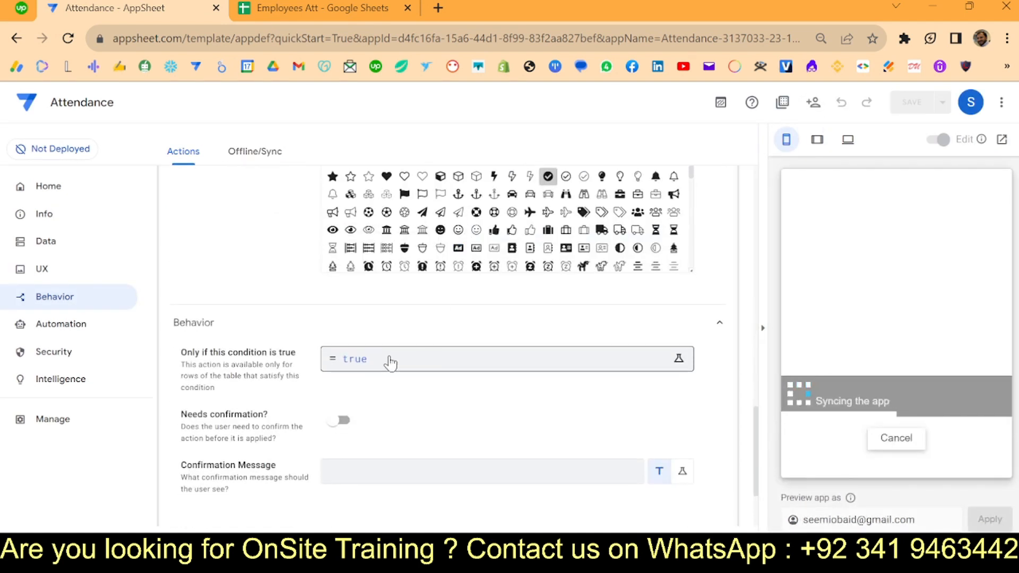
left_click(40, 247)
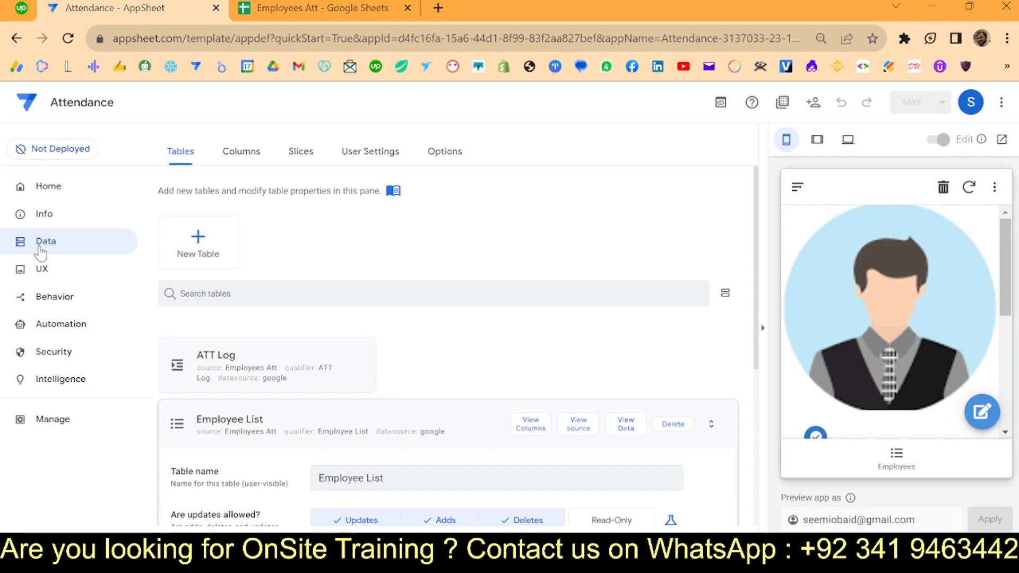
- Switch the Employees view's row action from Compose Email (EMAIL) to P and save
left_click(888, 469)
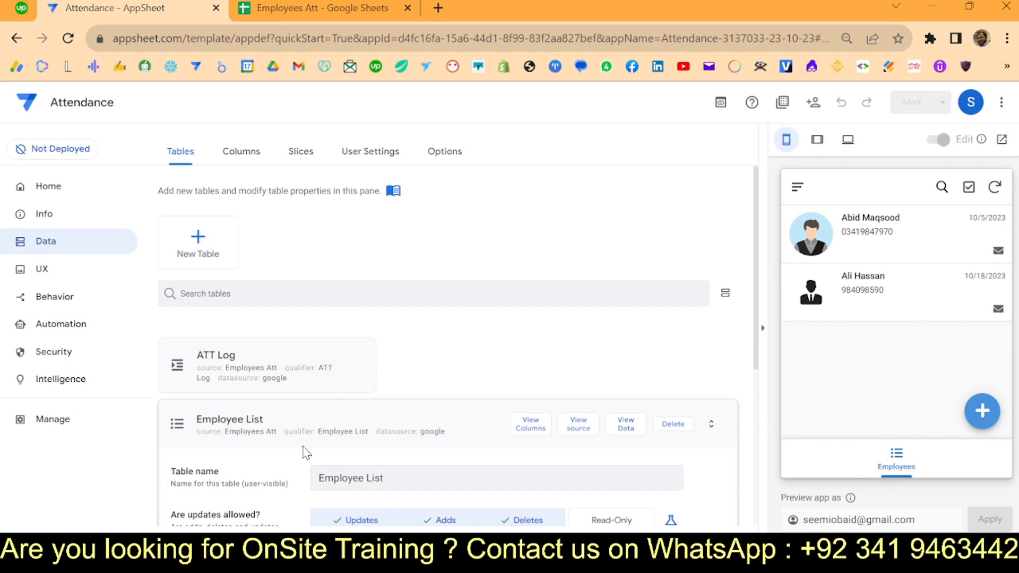
left_click(61, 271)
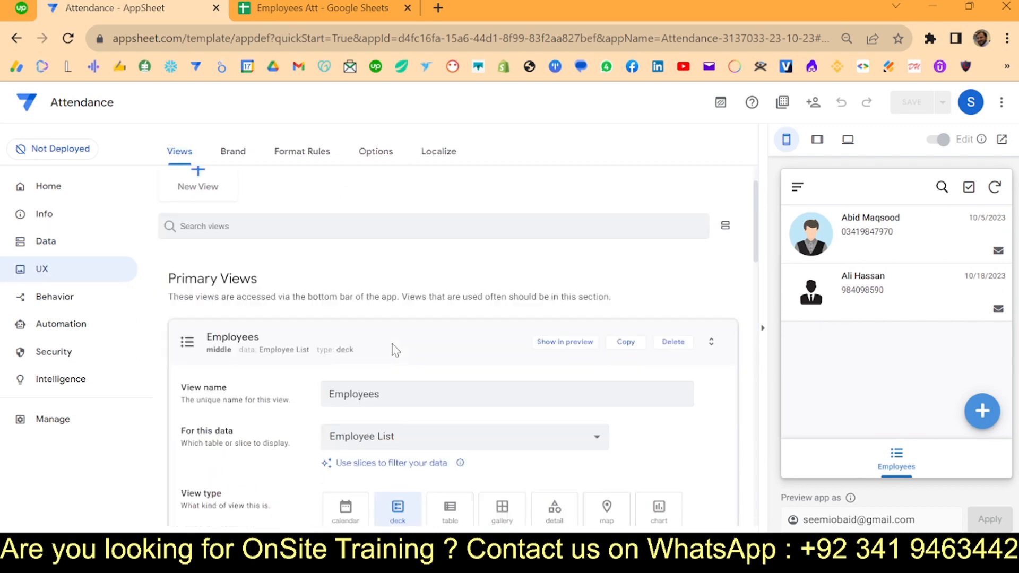
scroll(396, 350, "down", 8)
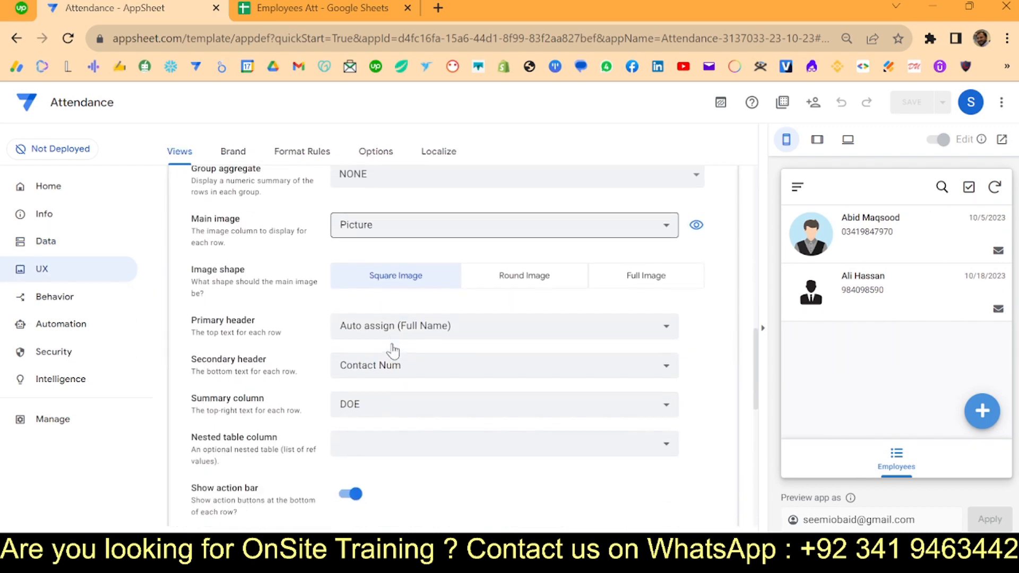
scroll(393, 351, "down", 3)
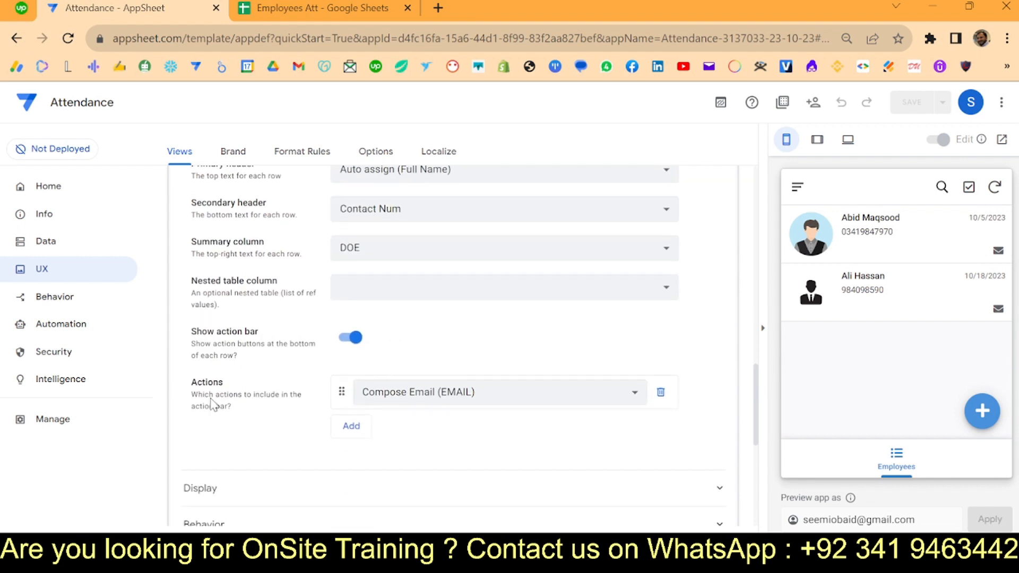
left_click(409, 394)
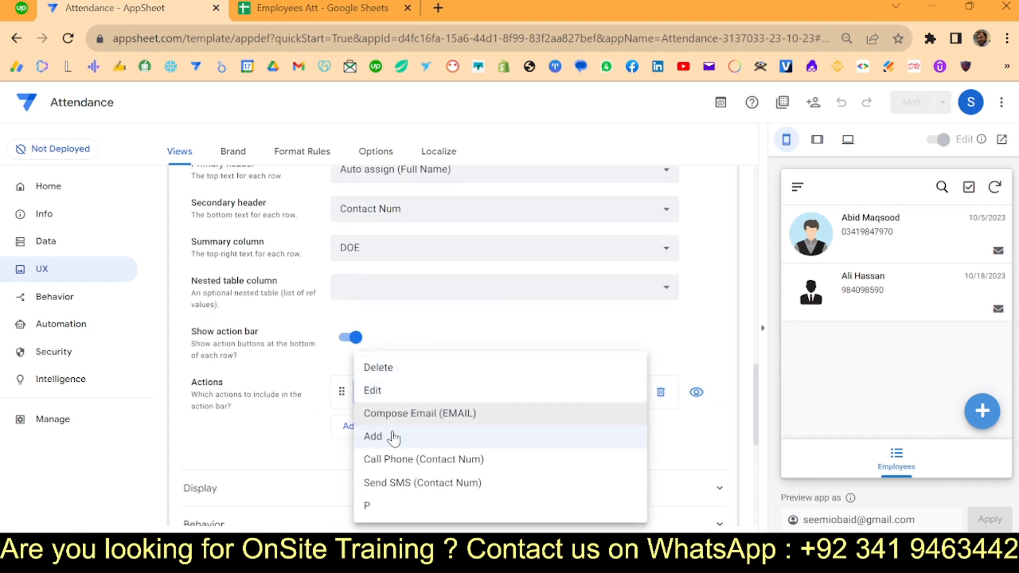
left_click(380, 507)
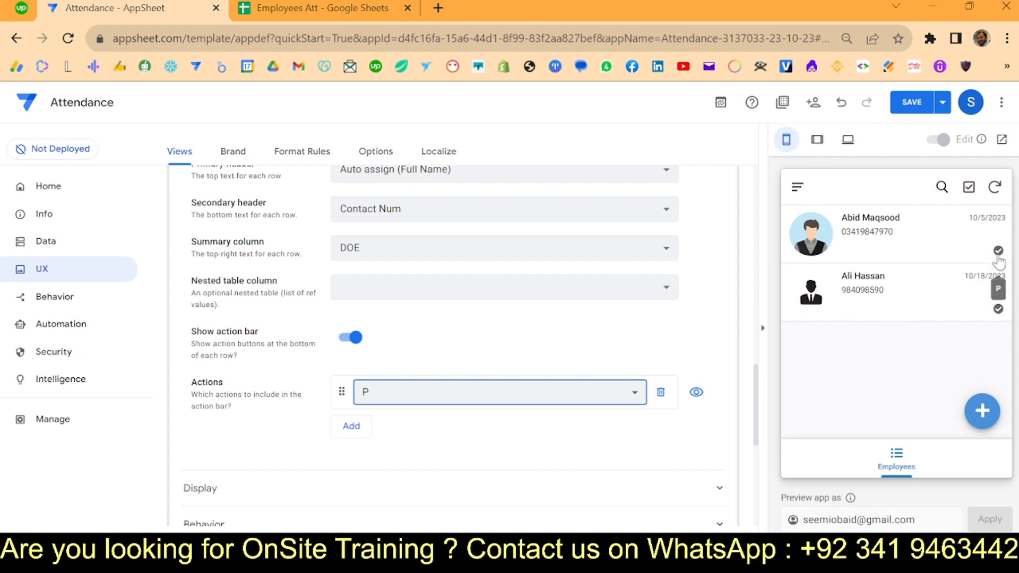
left_click(911, 102)
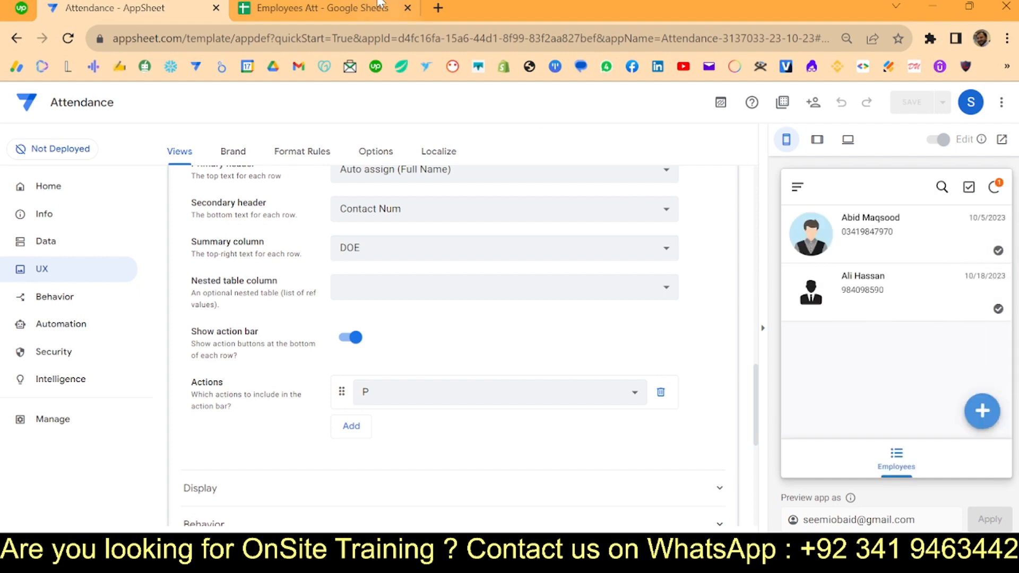
- Delete the test attendance entries in rows 2–4 of the ATT Log sheet
left_click(346, 5)
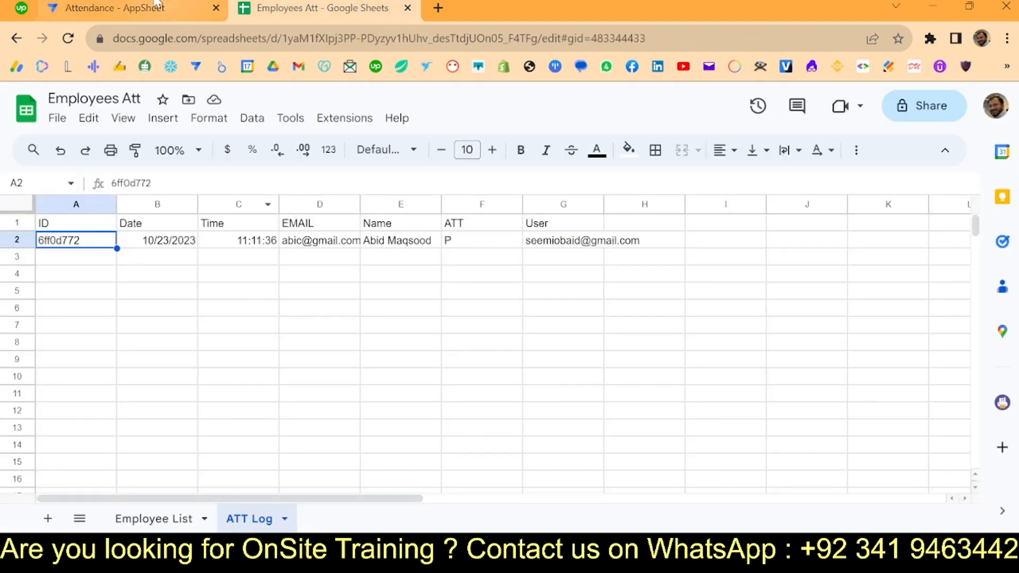
left_click(96, 4)
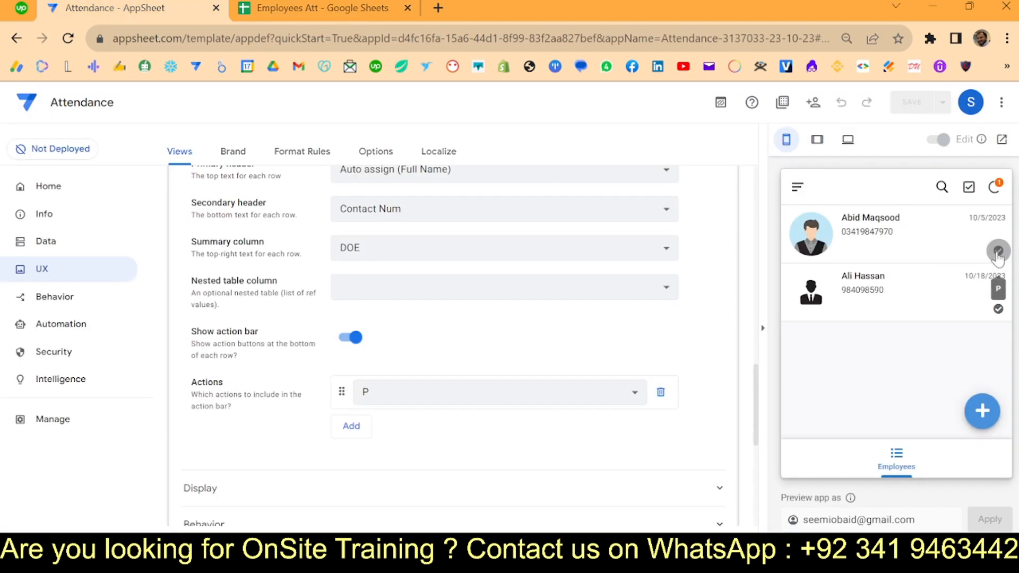
left_click(313, 7)
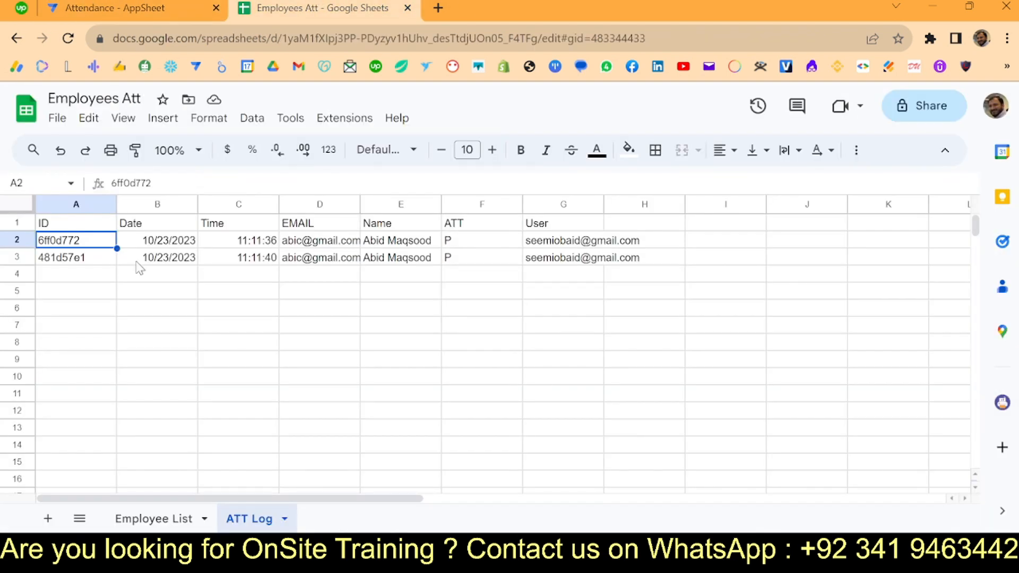
left_click(17, 242)
left_click_drag(20, 245, 23, 276)
key("Delete")
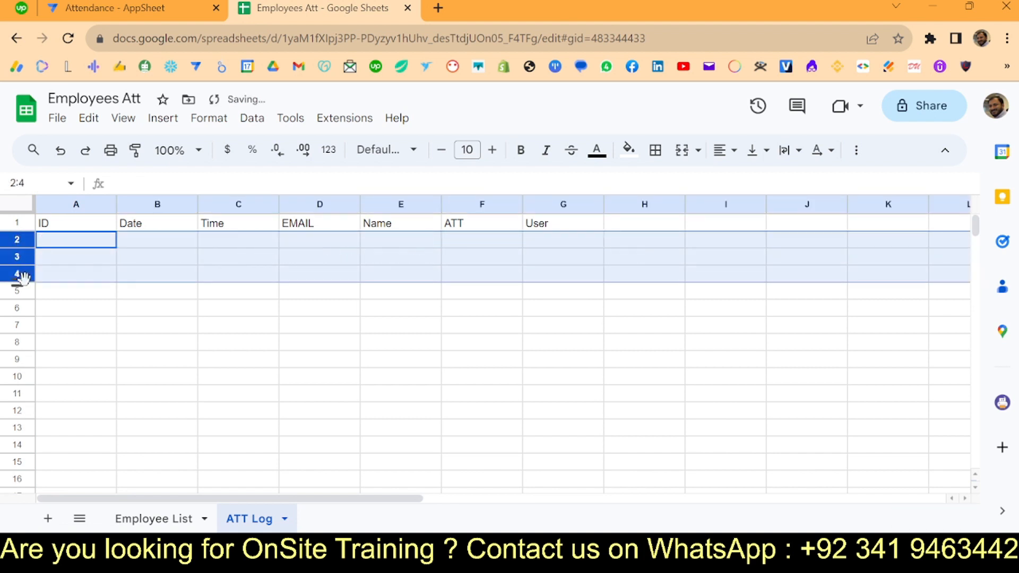
left_click(90, 5)
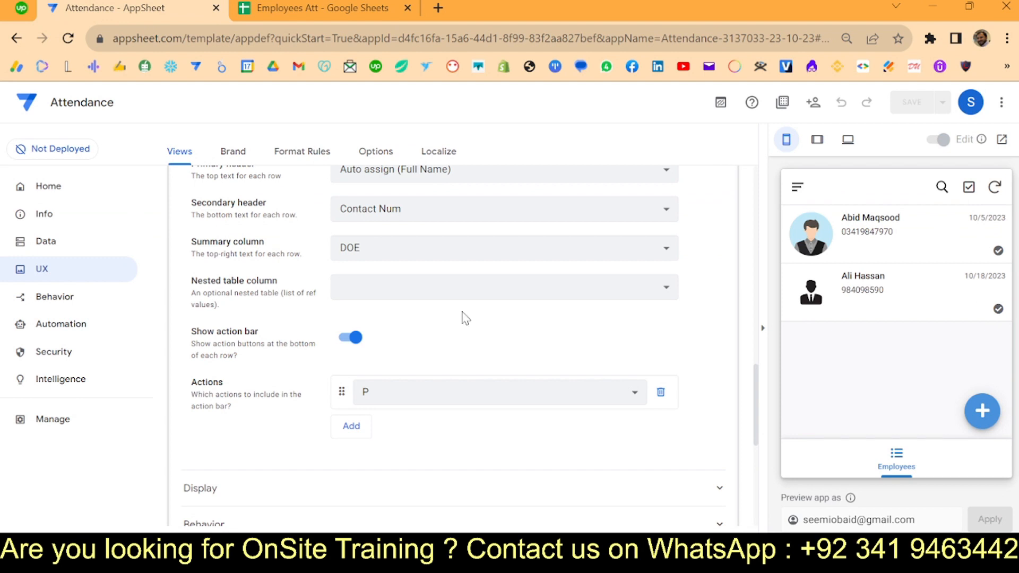
- Expand the ATT Log table in Data and list its columns
left_click(62, 243)
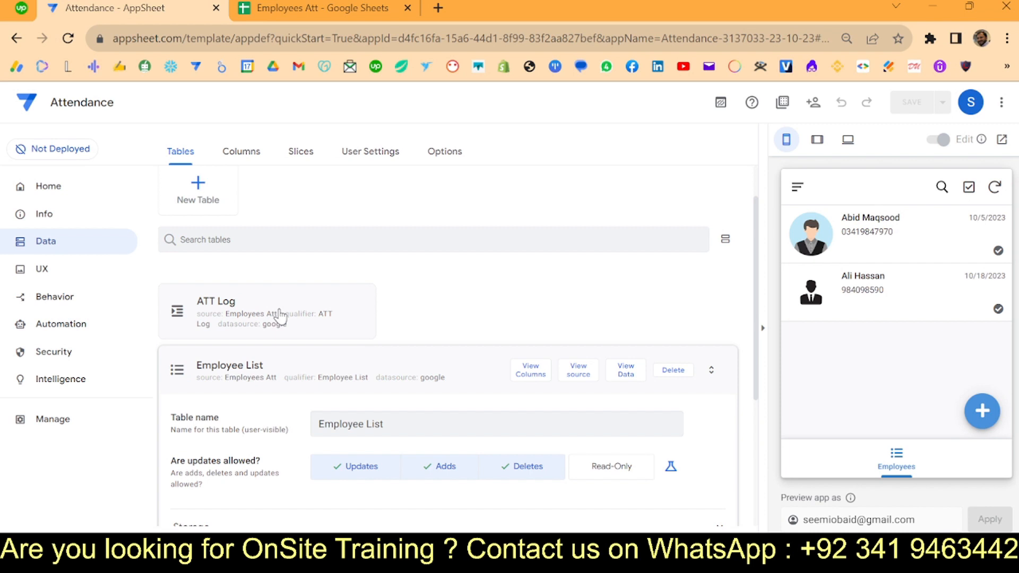
left_click(280, 316)
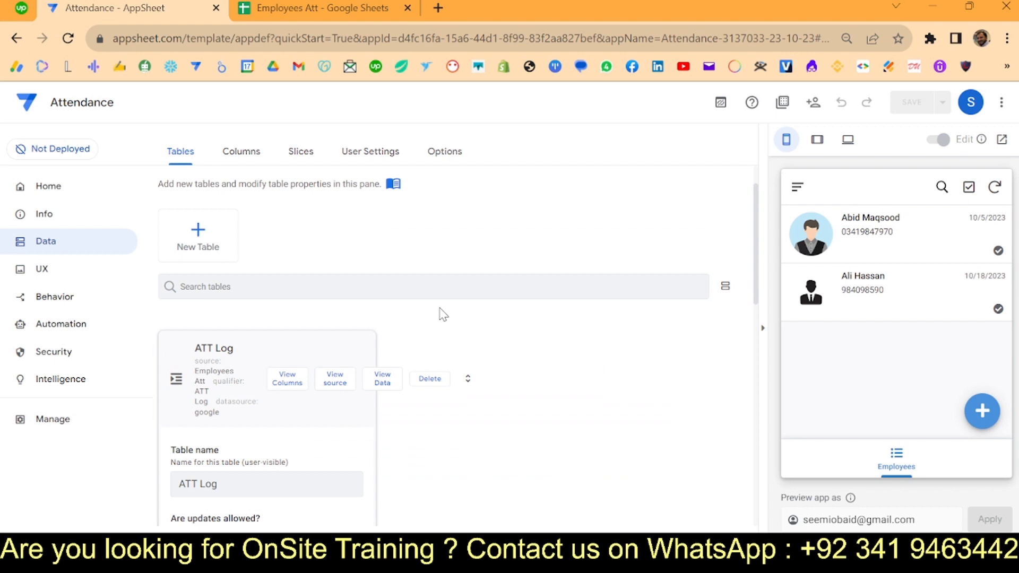
scroll(388, 329, "down", 3)
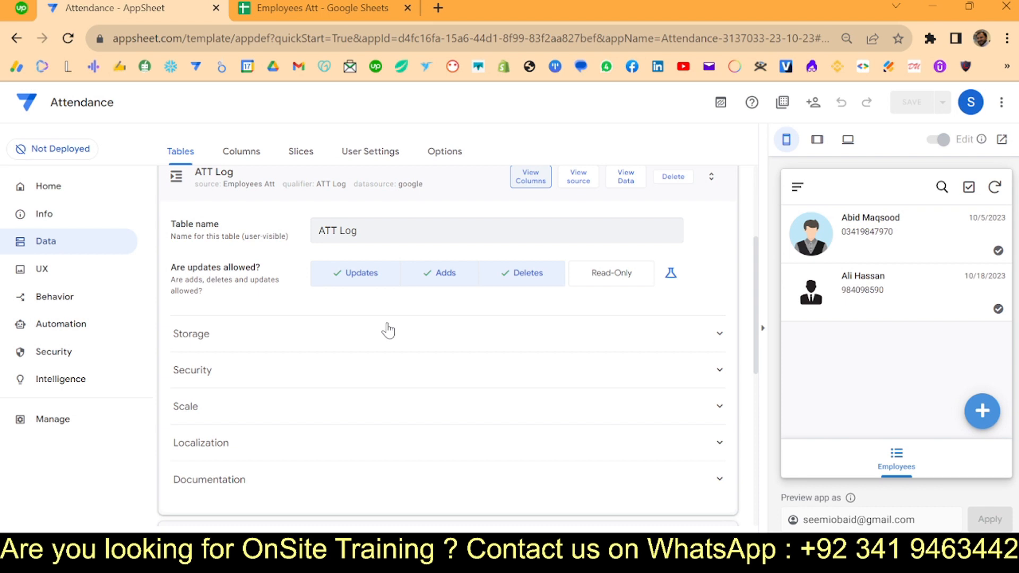
scroll(521, 342, "up", 4)
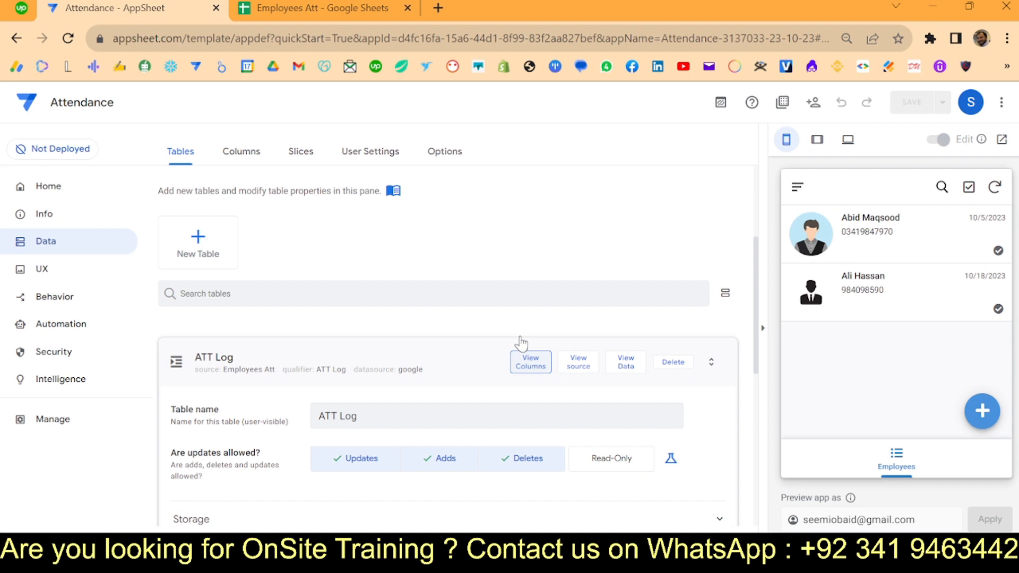
left_click(529, 361)
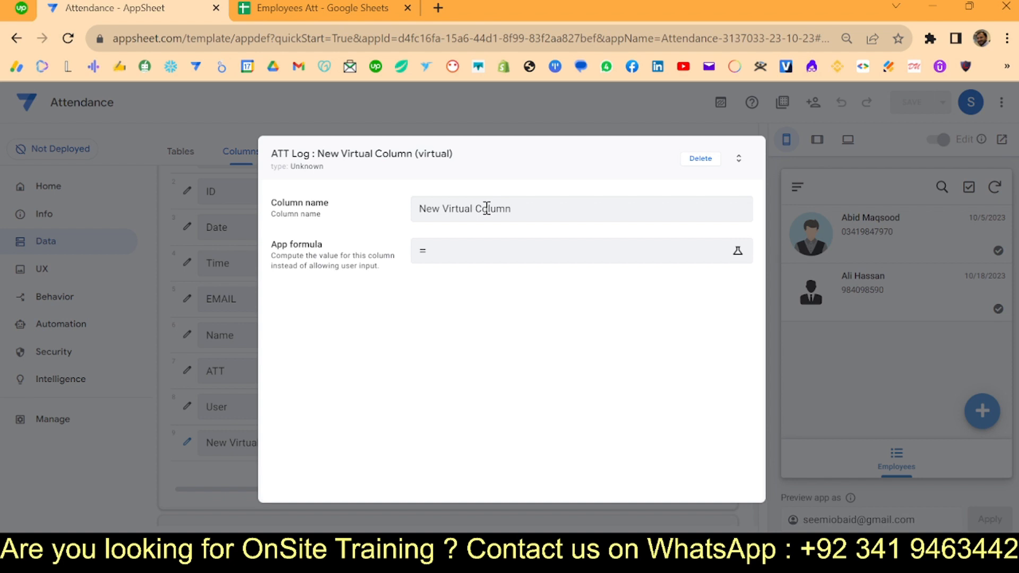
- Rename the new virtual column to Check
triple_click(486, 208)
type("heck")
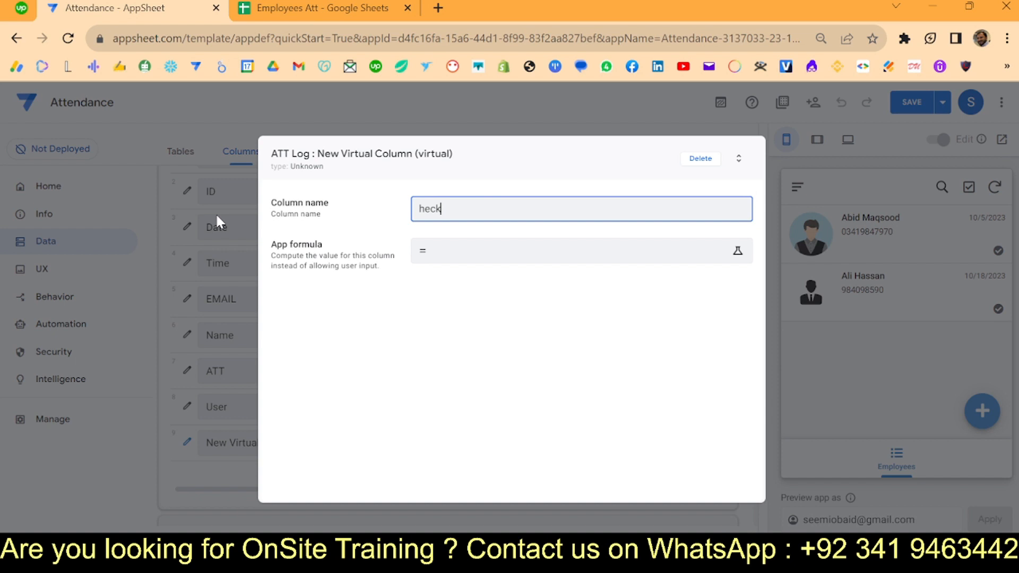
key("Home")
type("C")
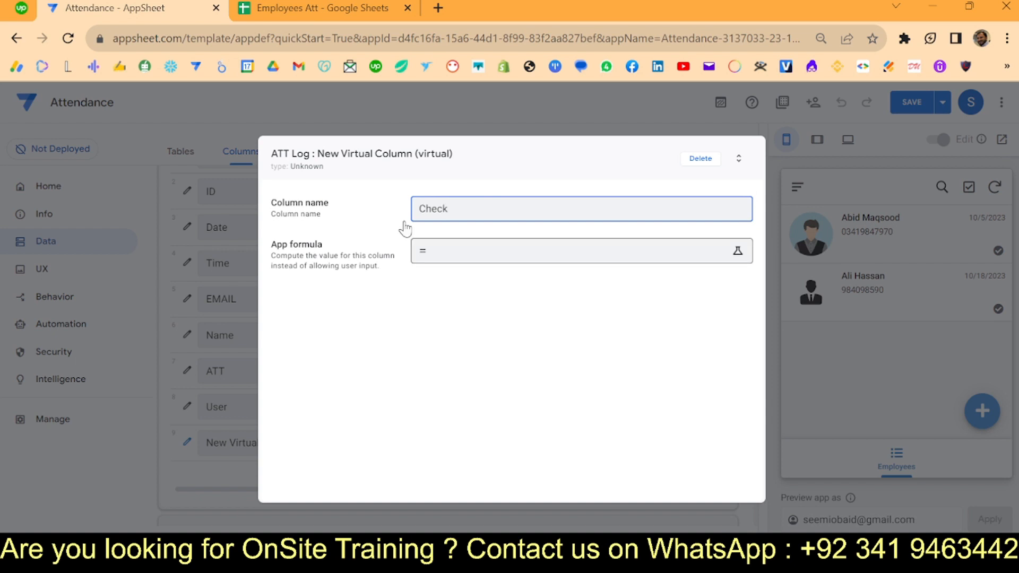
- Give Check the app formula [EMAIL]&[Date] and type Text, then save the app
left_click(417, 247)
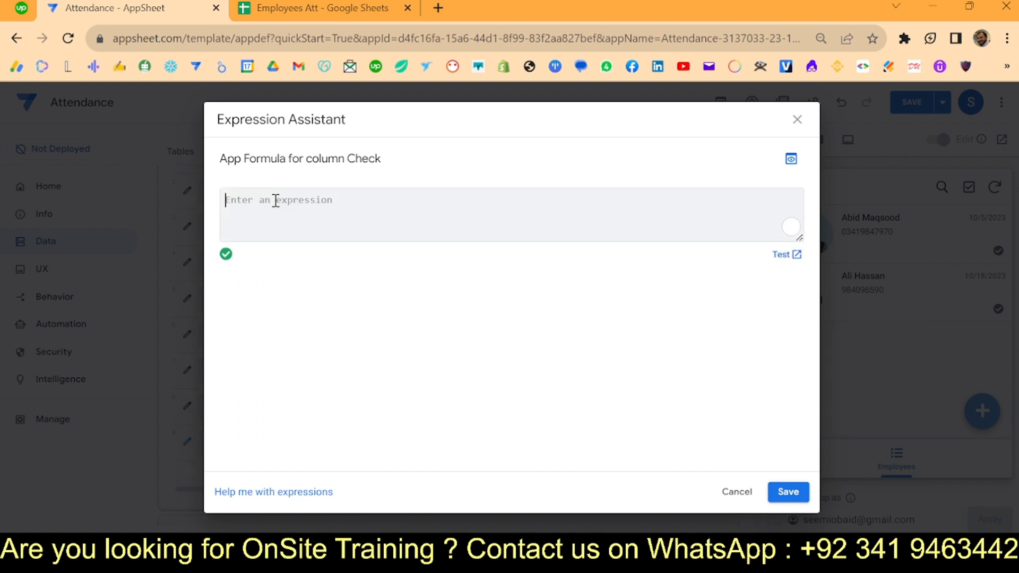
type("[")
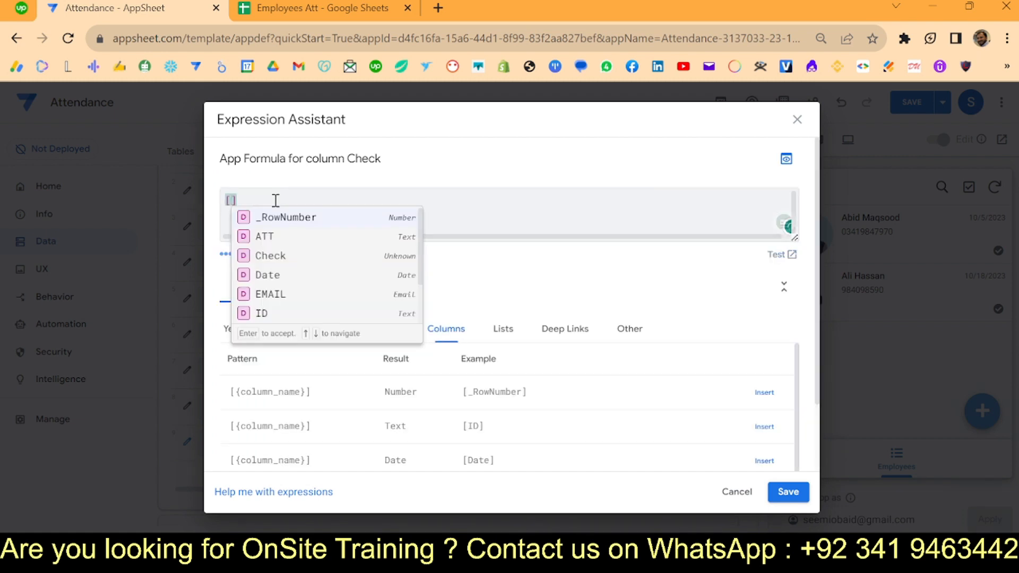
type("em")
left_click(278, 222)
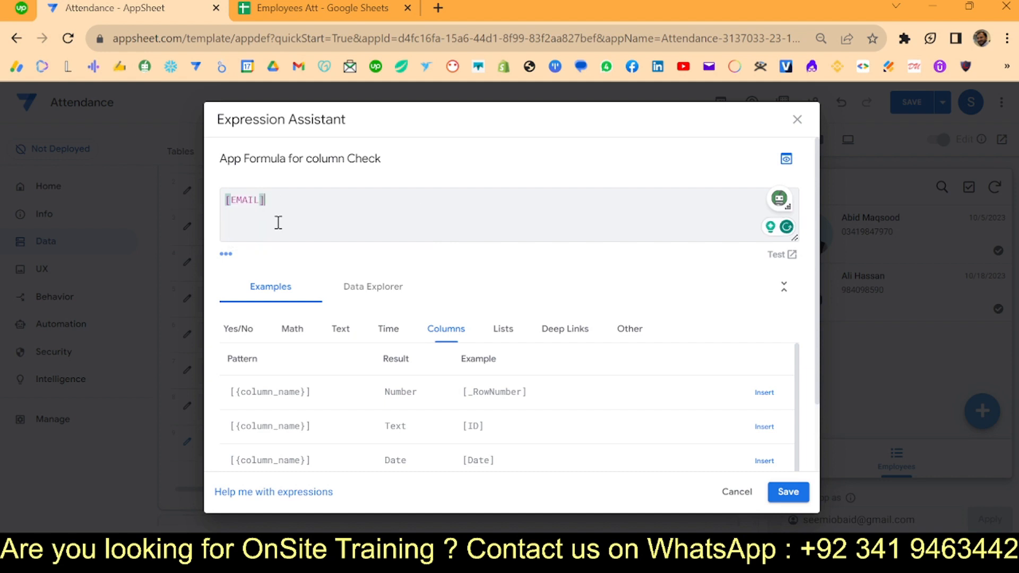
type("&[")
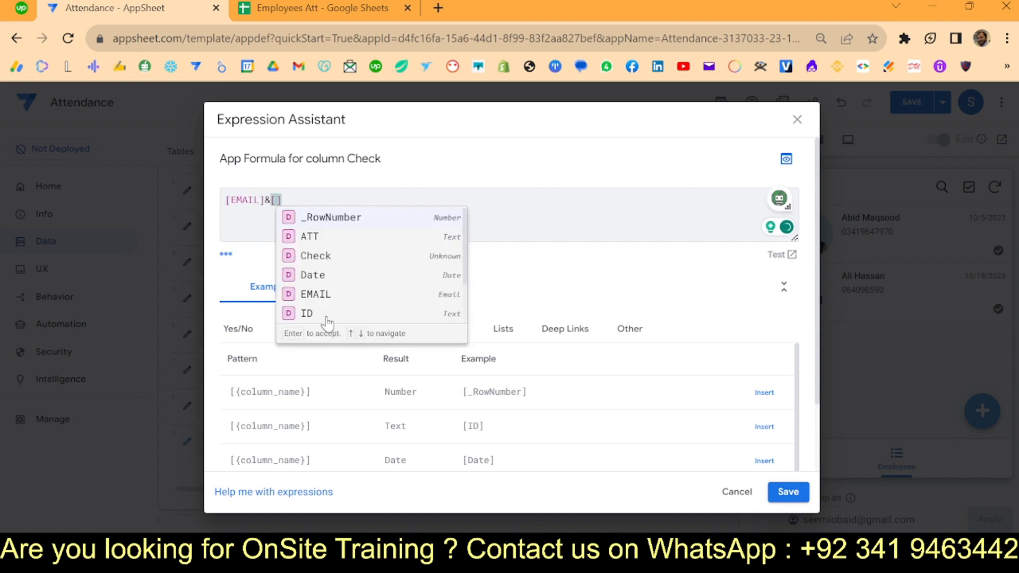
left_click(319, 280)
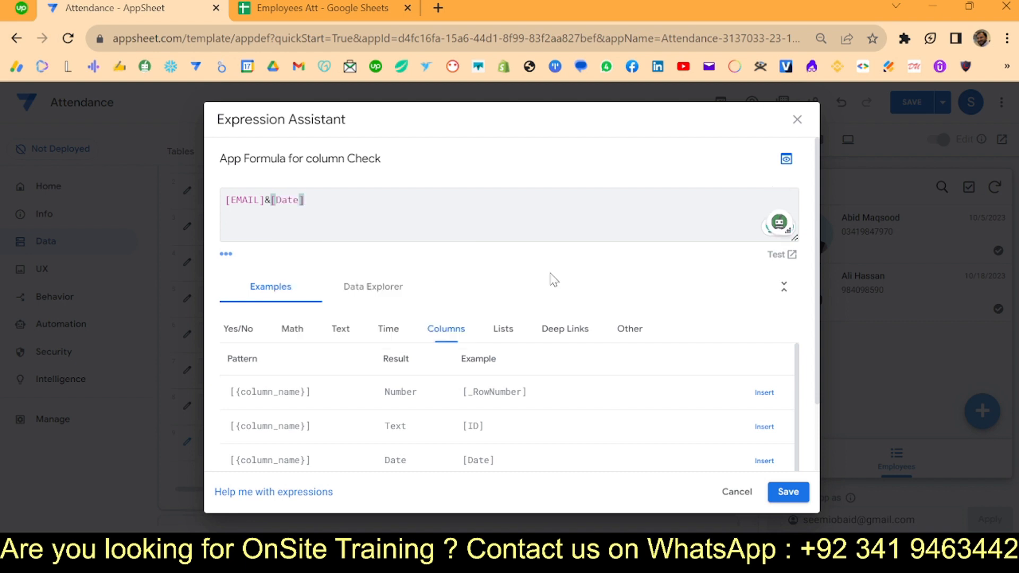
scroll(653, 300, "down", 2)
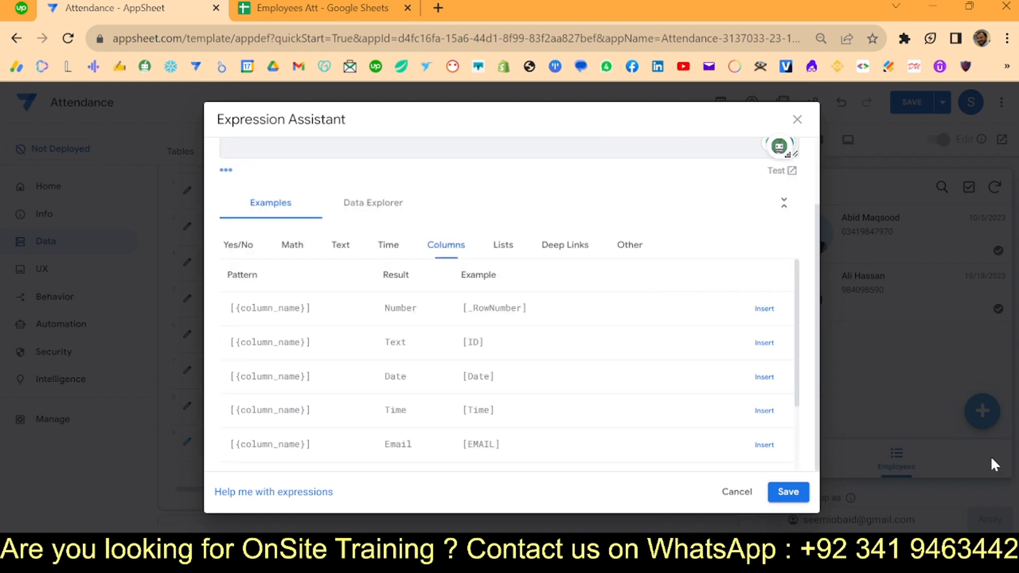
left_click(788, 493)
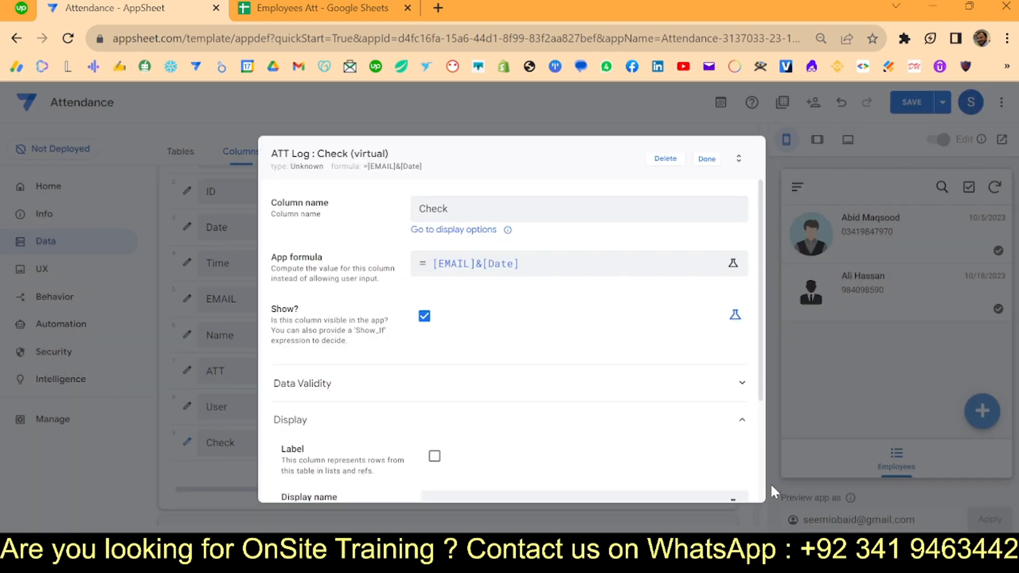
left_click(696, 169)
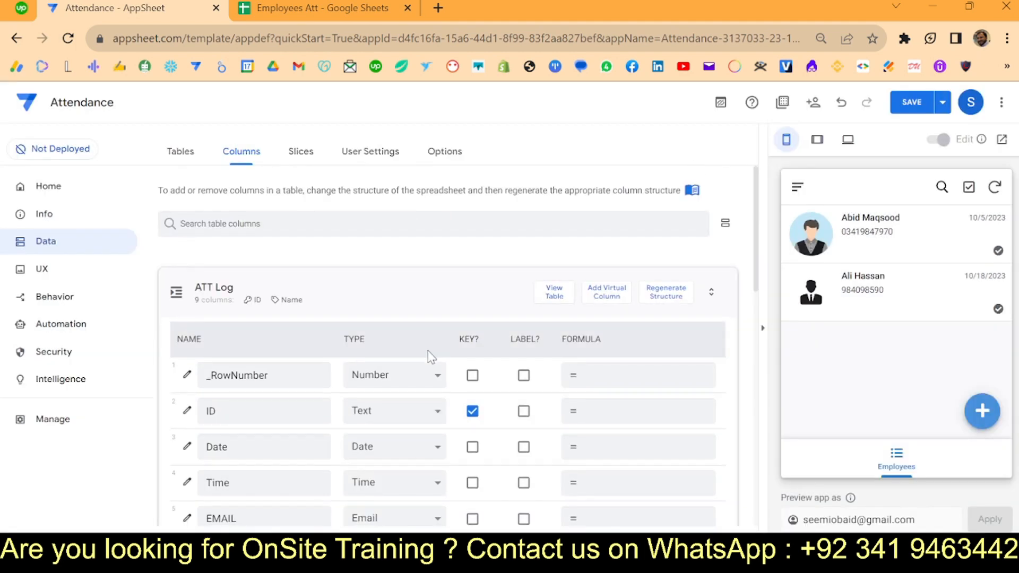
scroll(431, 356, "down", 5)
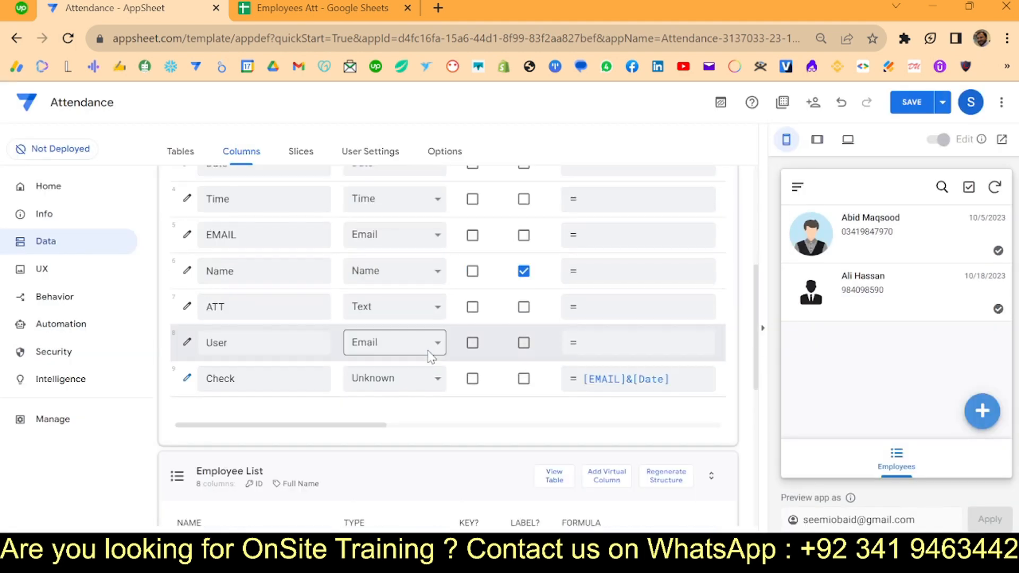
left_click(387, 382)
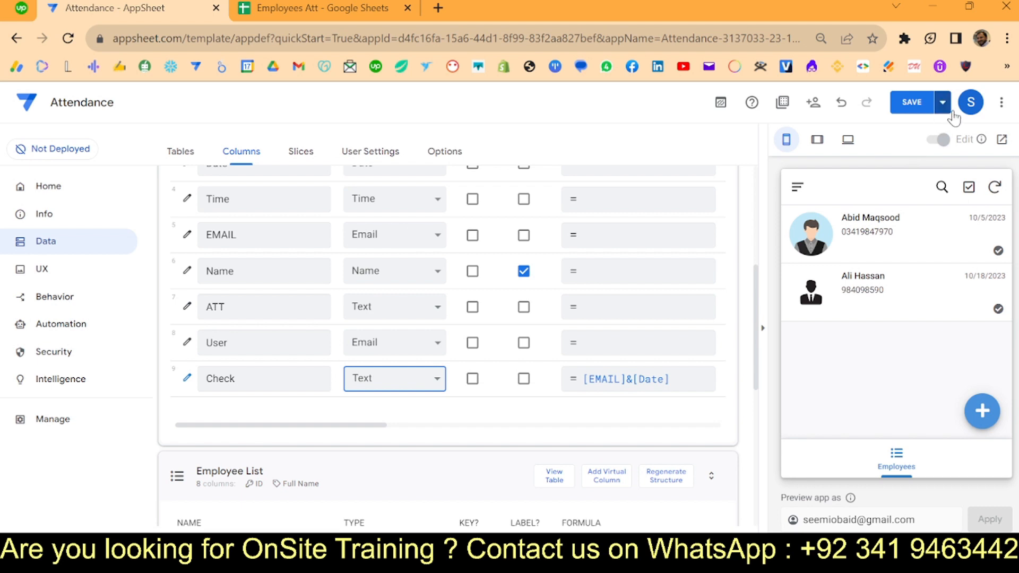
left_click(927, 105)
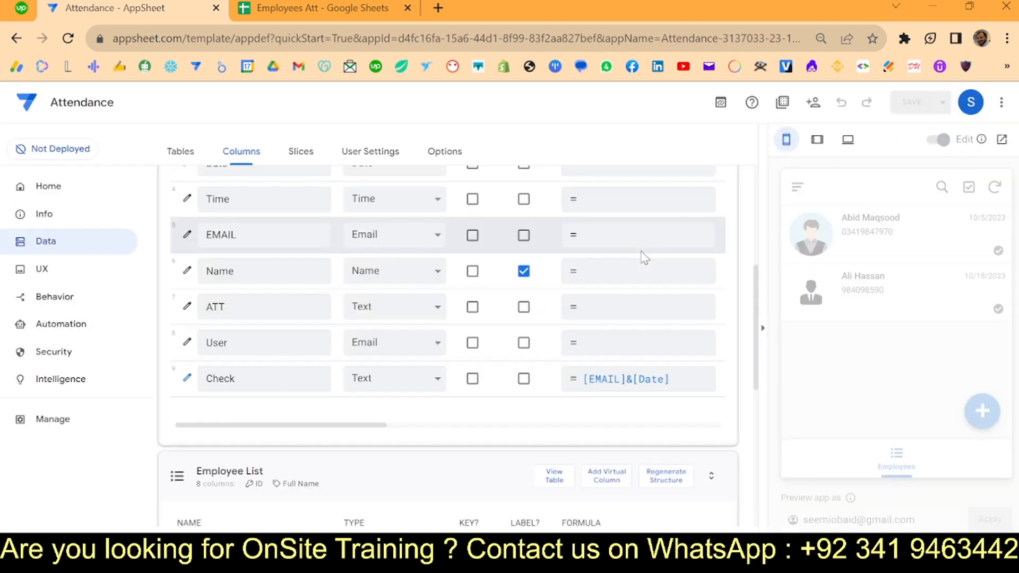
- Open action P's 'Only if this condition is true' expression under Behavior
left_click(62, 303)
scroll(329, 376, "down", 10)
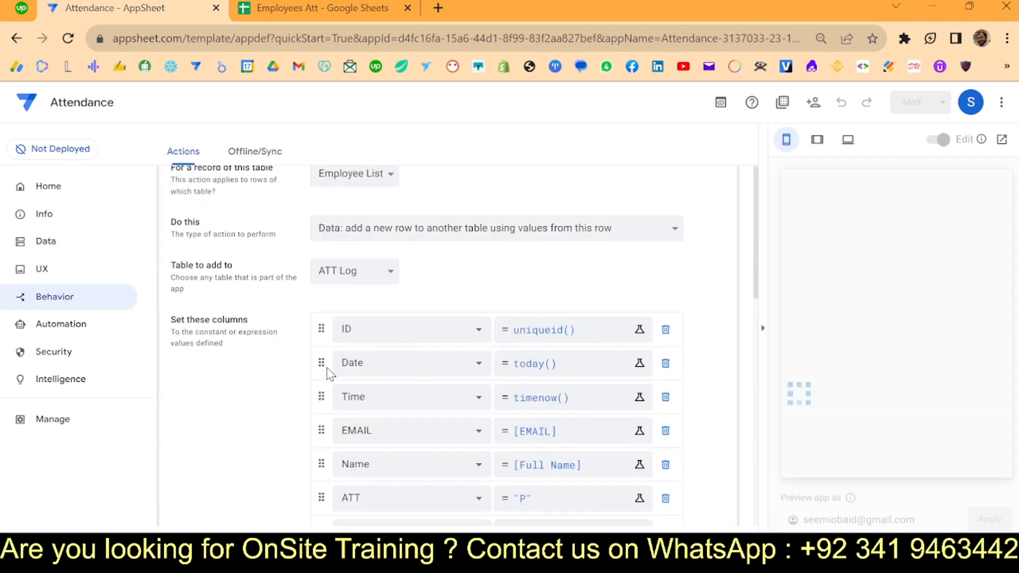
scroll(327, 375, "down", 2)
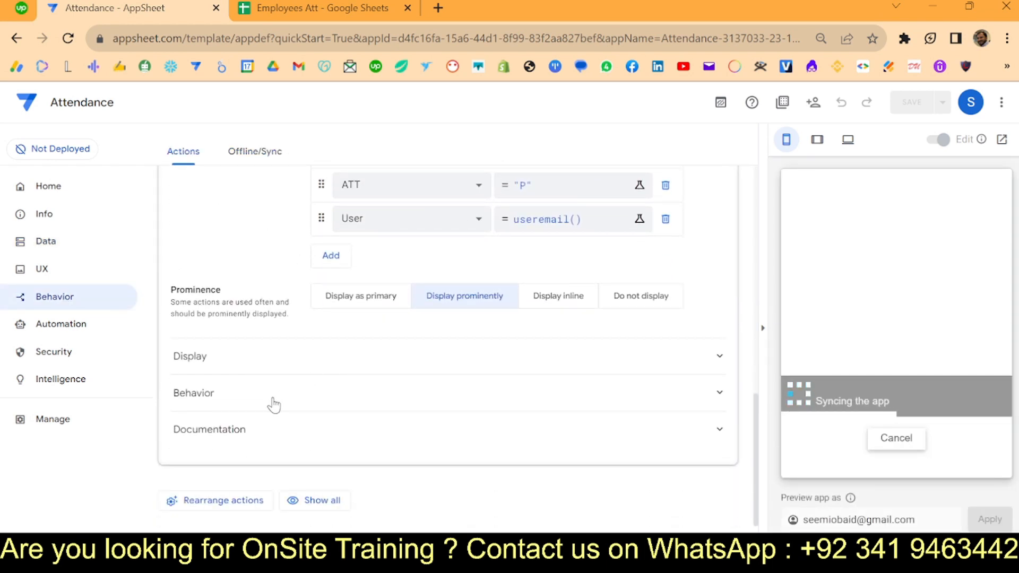
left_click(414, 393)
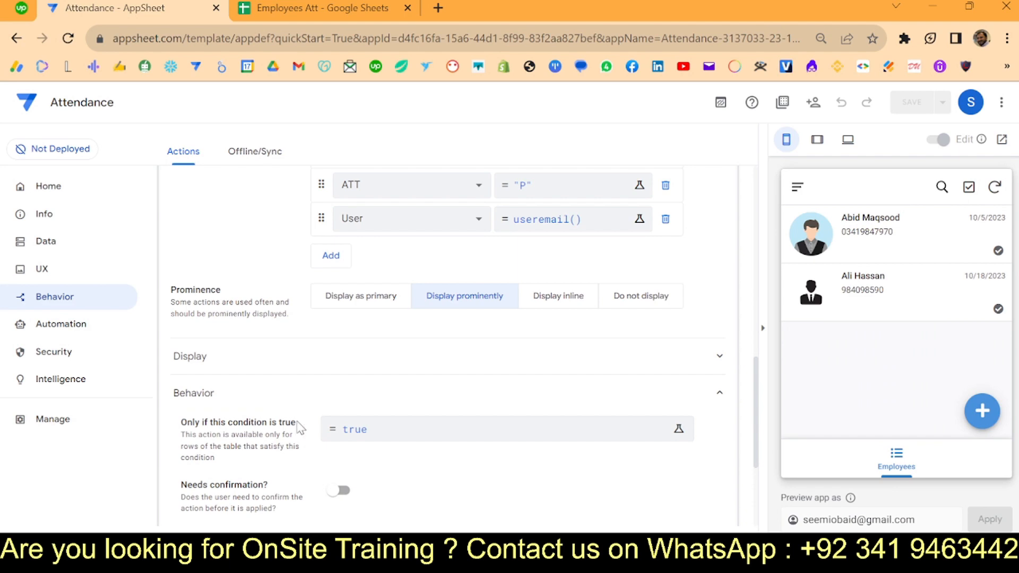
left_click(420, 436)
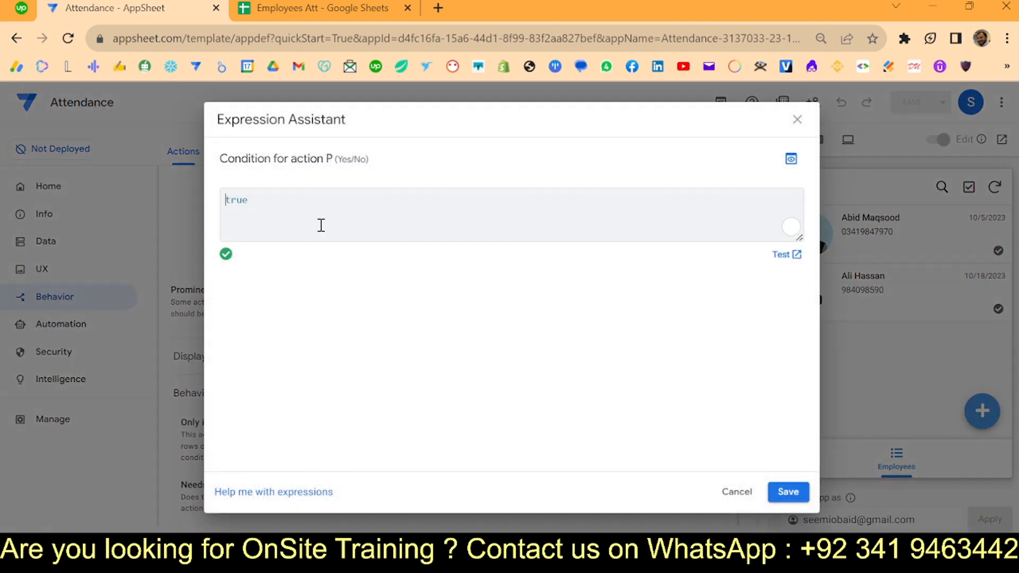
- Replace the condition with contains(Att Log[Check],[EMAIL]&today())=false and save the app
key("BackSpace")
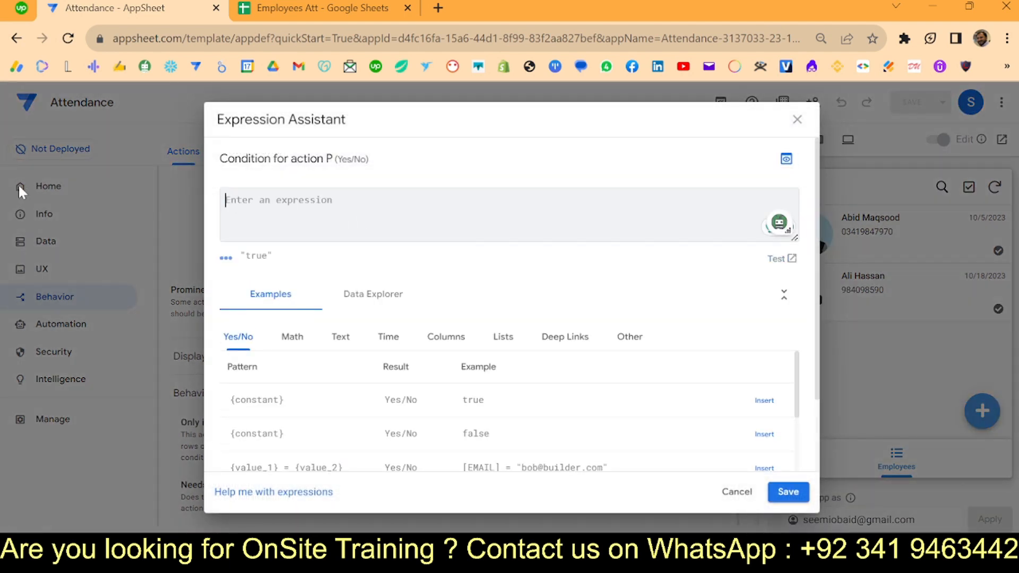
type("contains(")
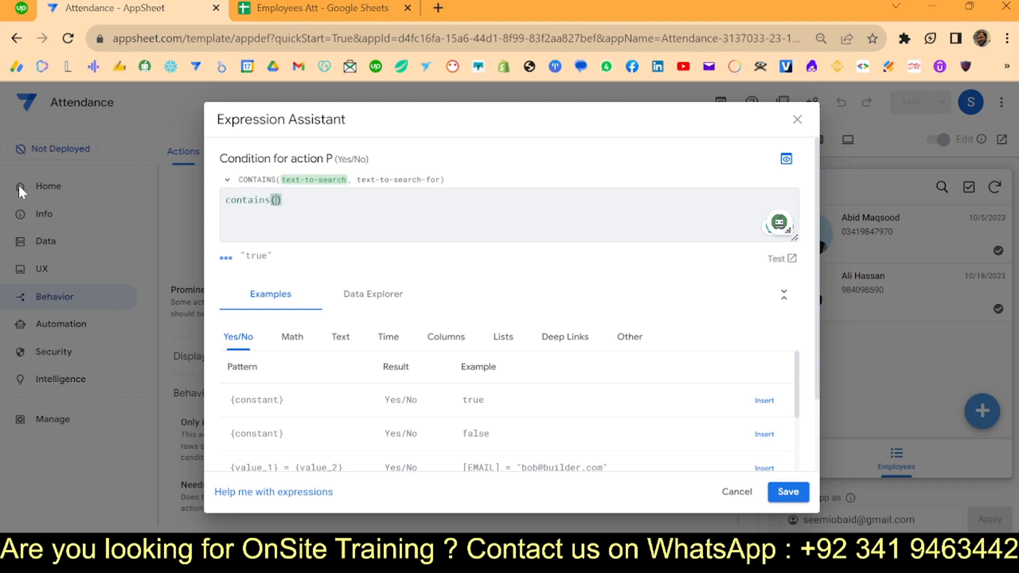
type("Att Log[")
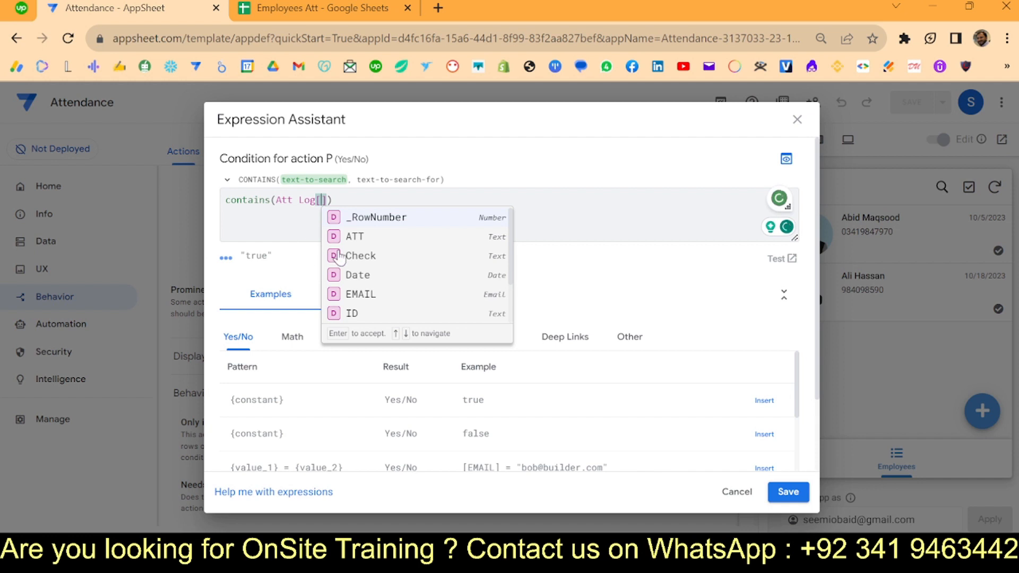
left_click(361, 258)
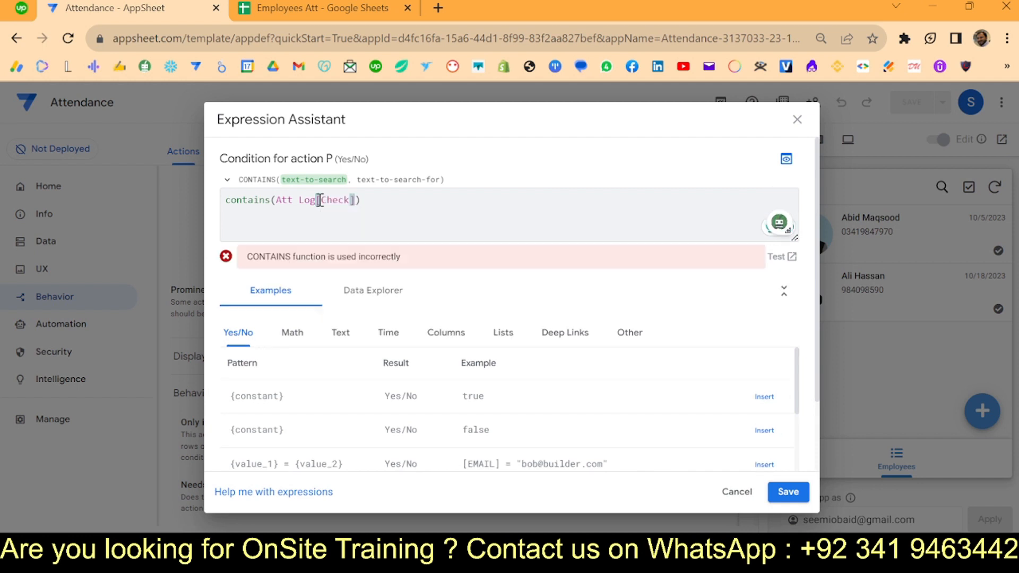
type(",")
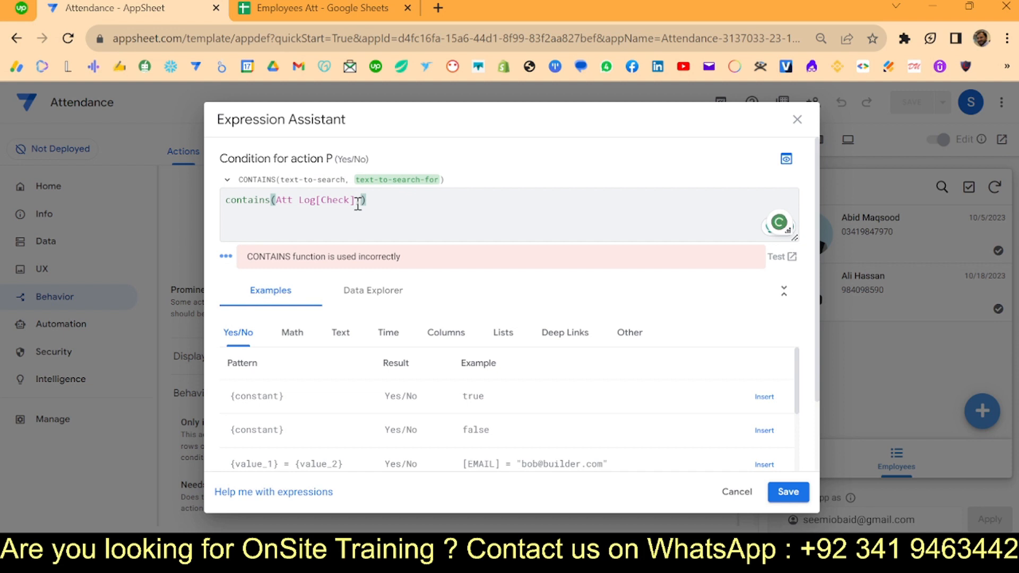
type("[")
type("email")
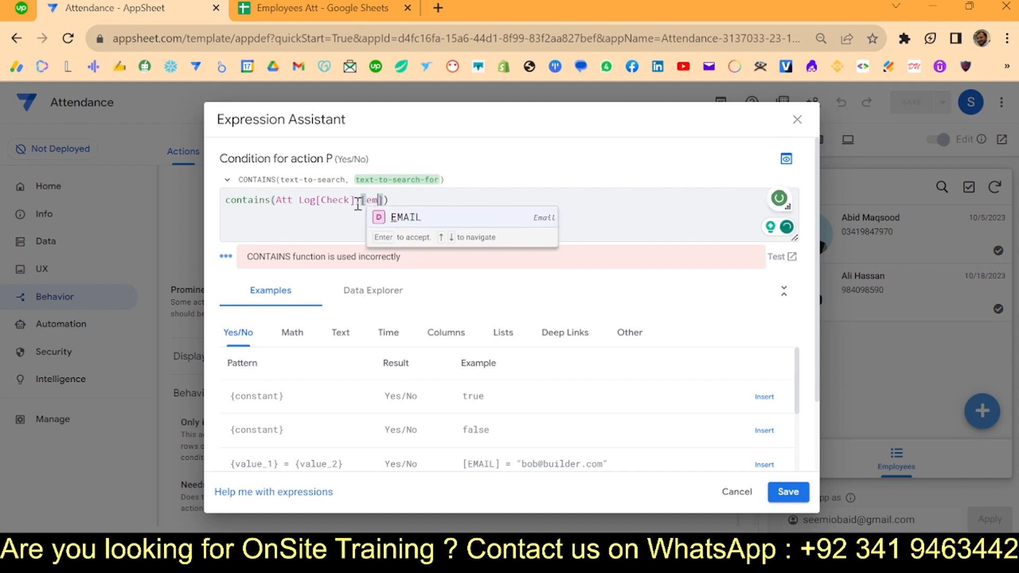
left_click(412, 222)
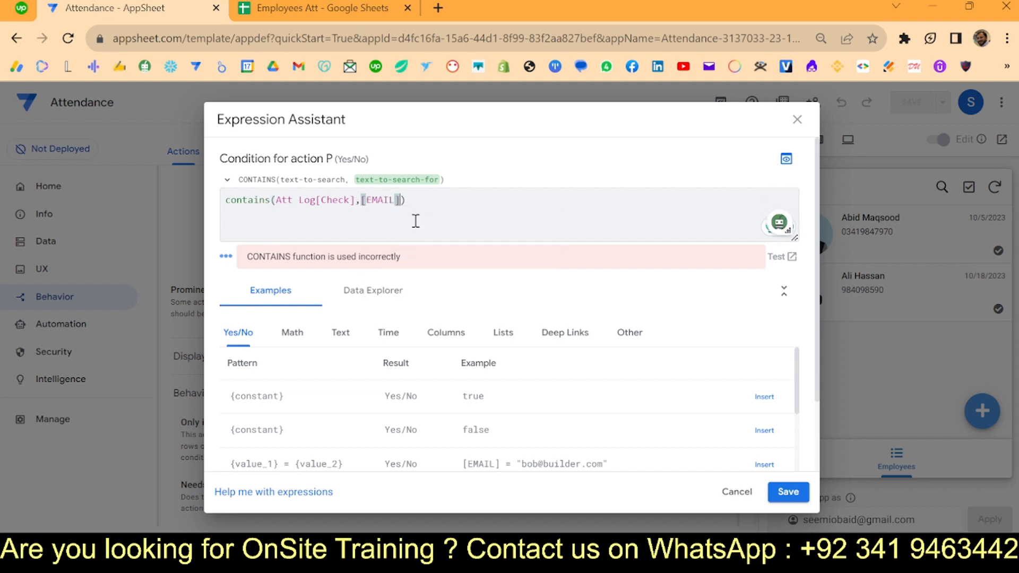
type("&today()")
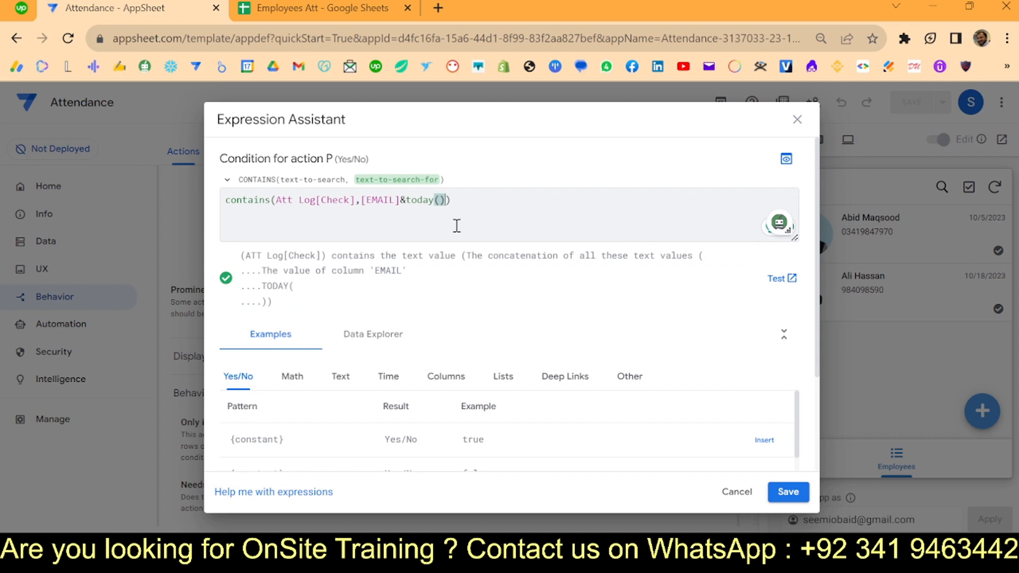
key("Right")
type("=")
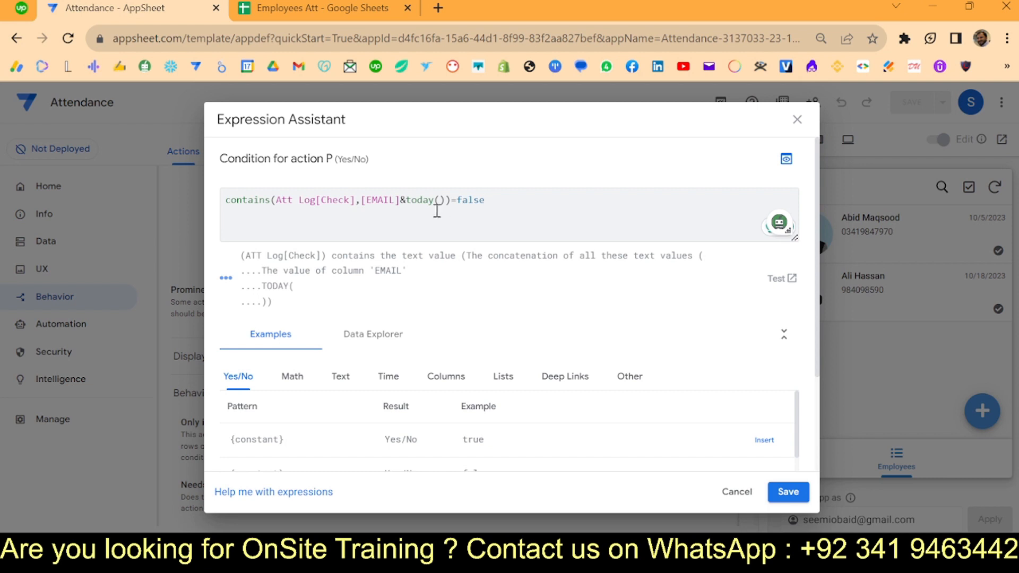
left_click(415, 200)
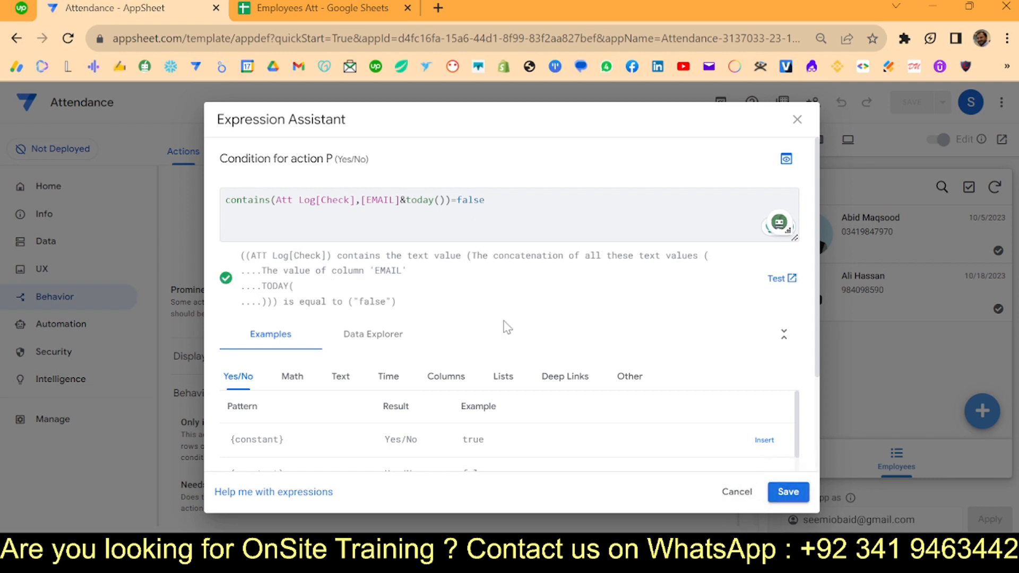
left_click(788, 490)
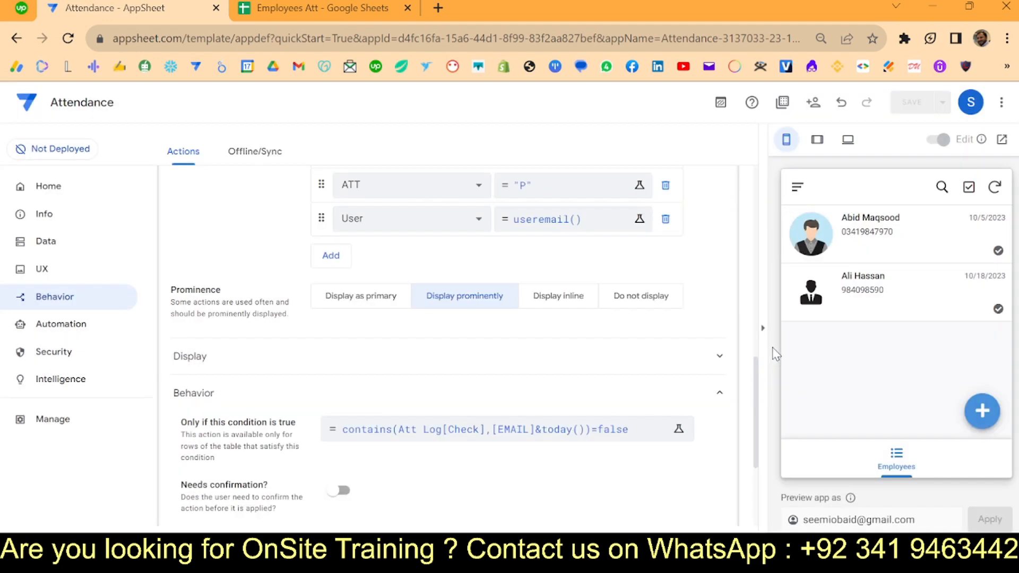
left_click(911, 102)
- Mark the first employee present with P and inspect the new ATT Log entry in row 2
left_click(998, 251)
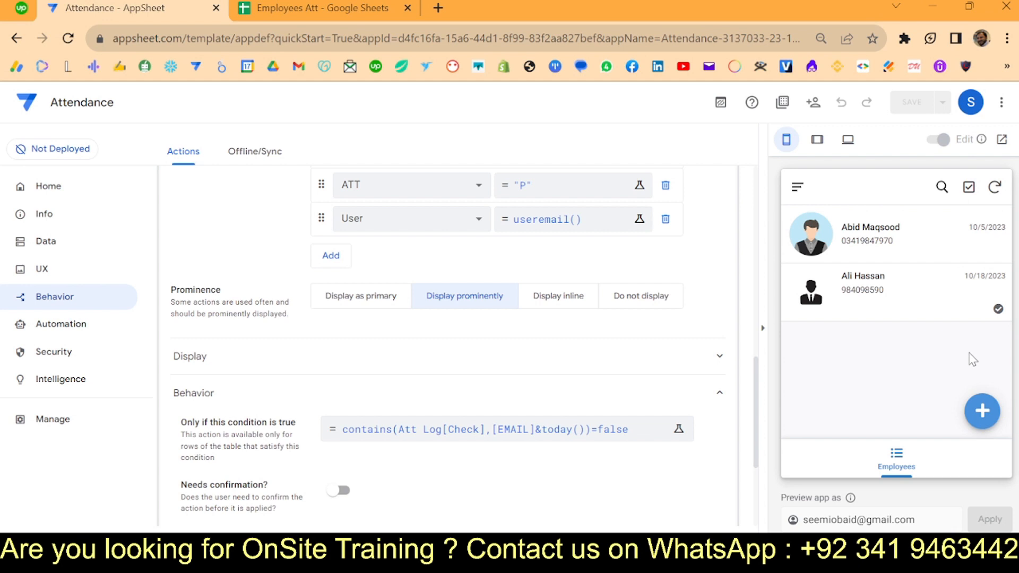
left_click(268, 6)
left_click(329, 259)
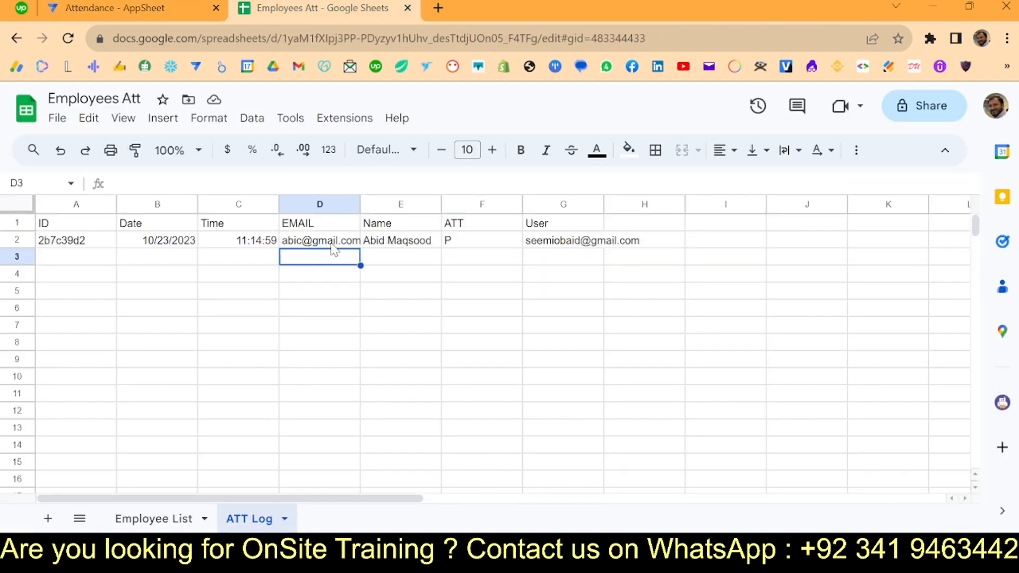
left_click(333, 242)
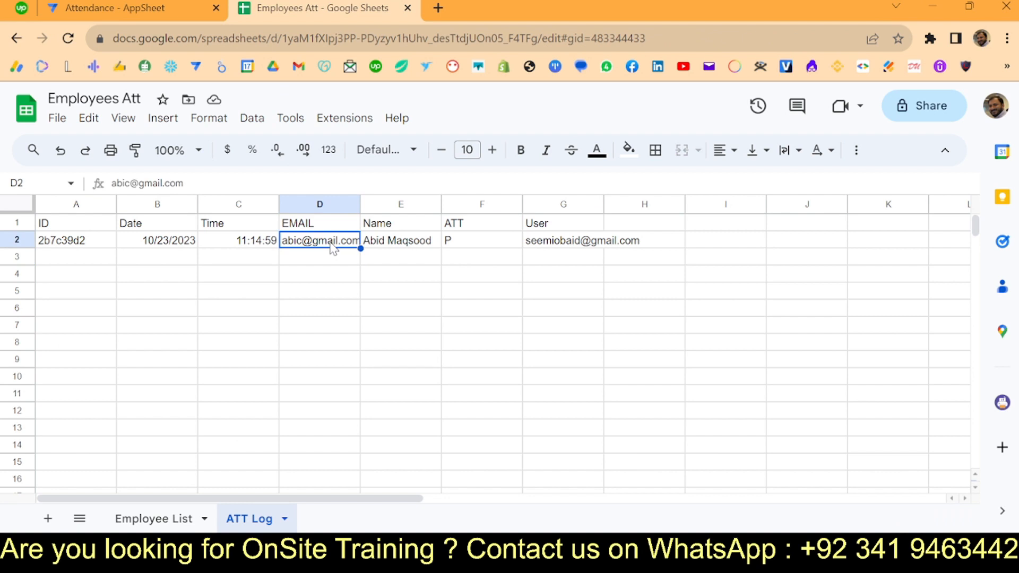
- Clear the test entry from ATT Log row 2 and resync the AppSheet preview
left_click(16, 240)
key("Delete")
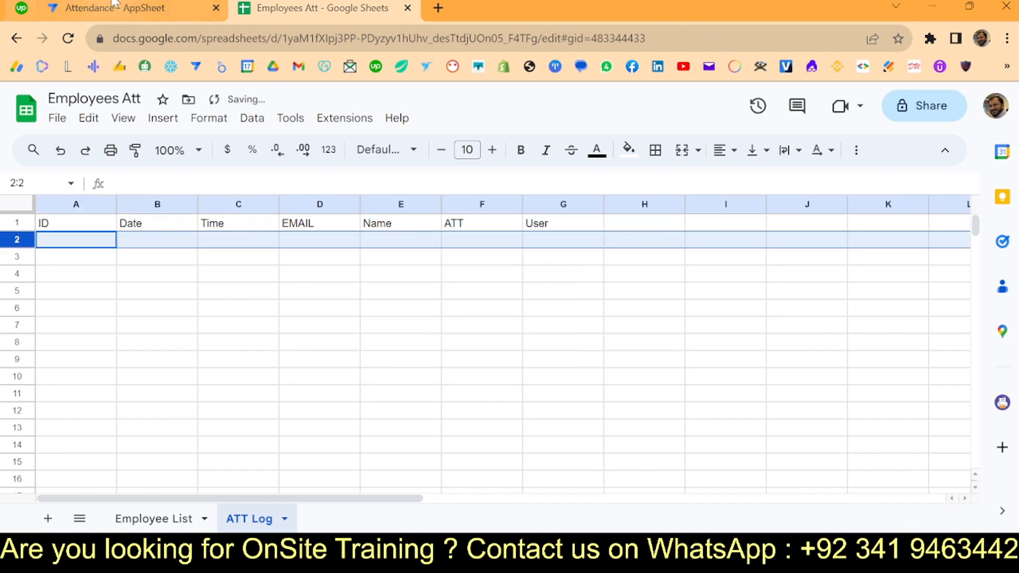
left_click(138, 6)
left_click(994, 187)
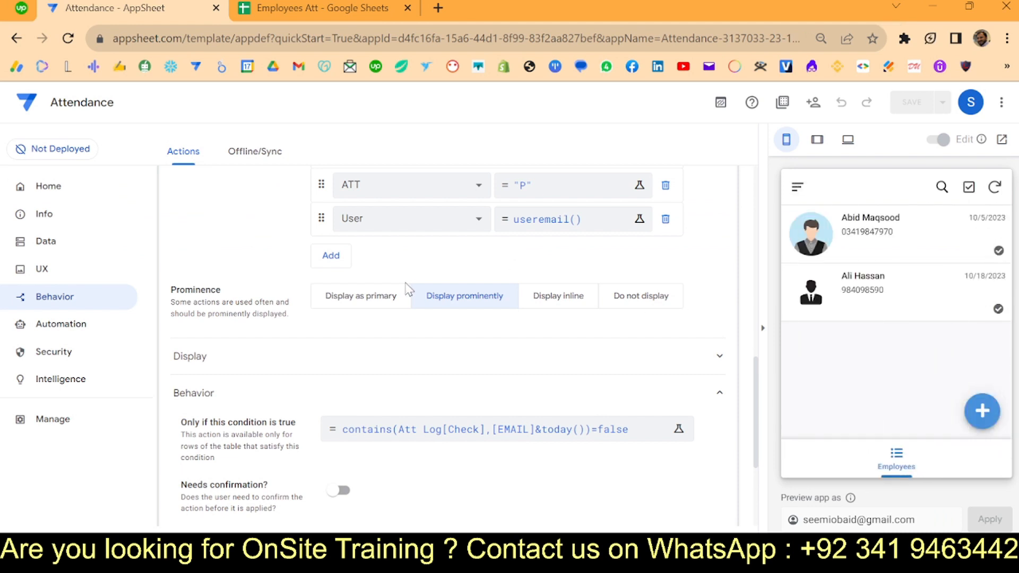
- Duplicate action P as a new action named A whose ATT value is "A"
scroll(563, 294, "up", 8)
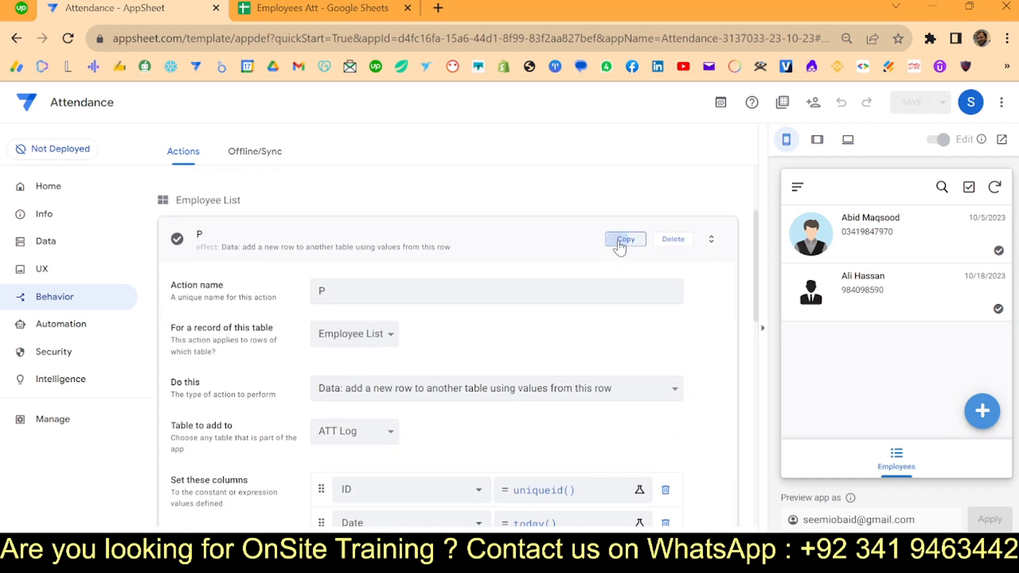
left_click(621, 239)
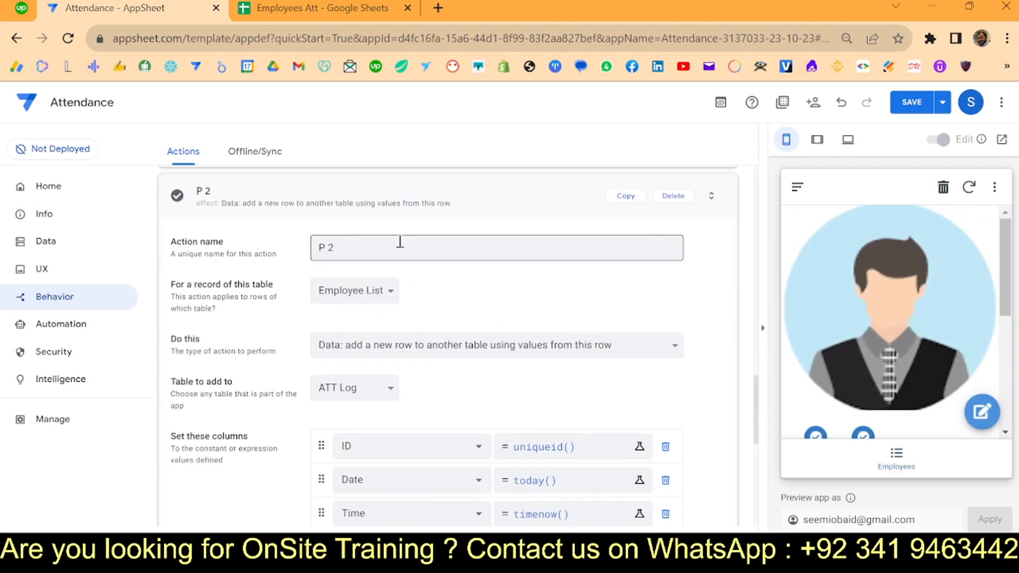
left_click(391, 246)
key("ctrl+a")
type("A")
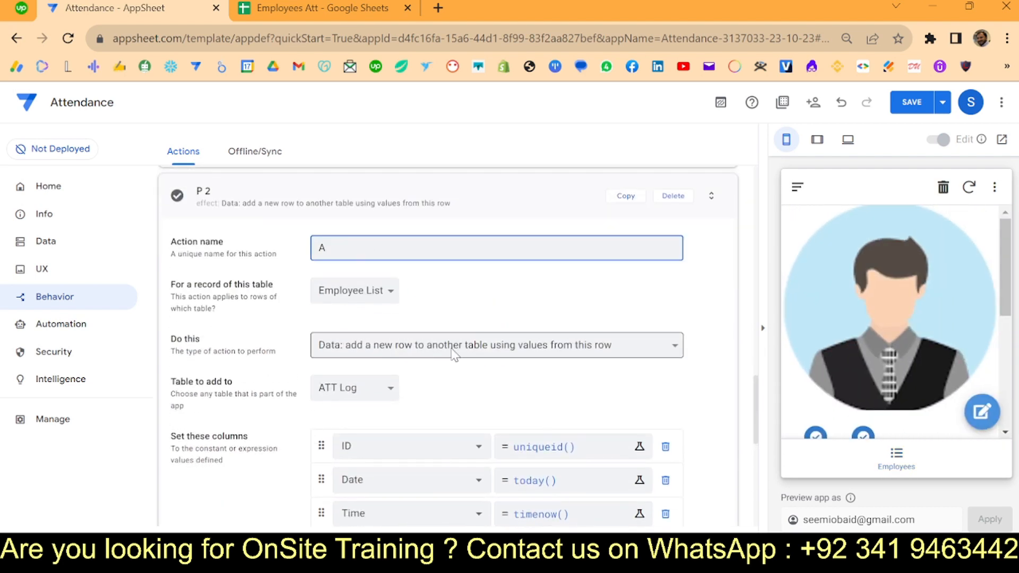
scroll(455, 354, "down", 4)
left_click(540, 405)
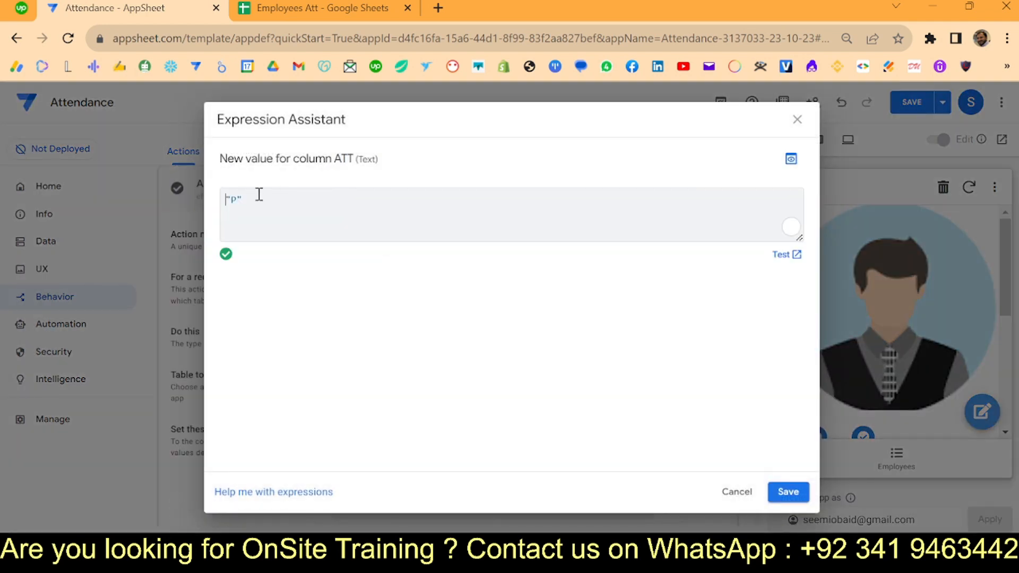
double_click(230, 200)
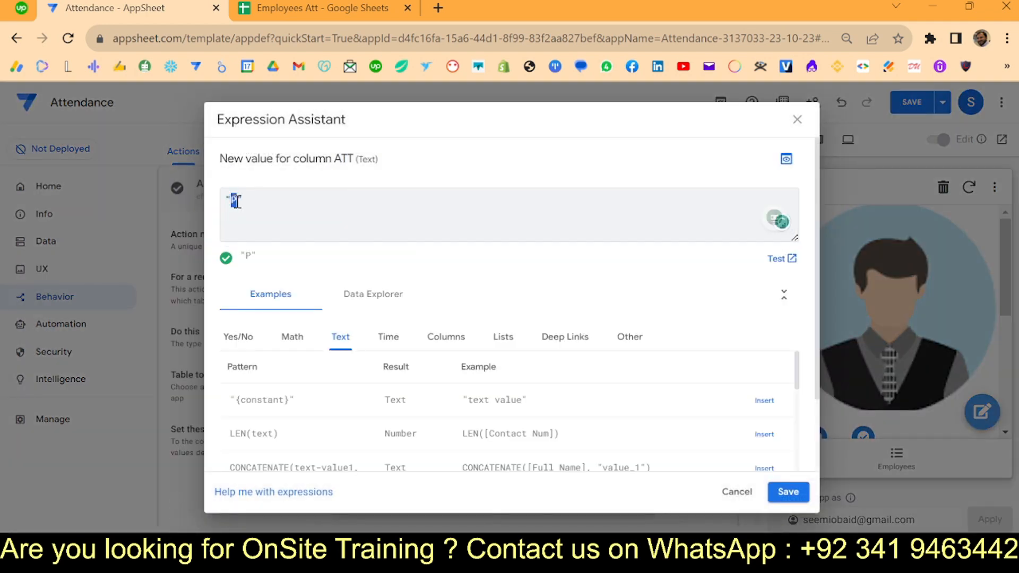
type("A")
left_click(785, 486)
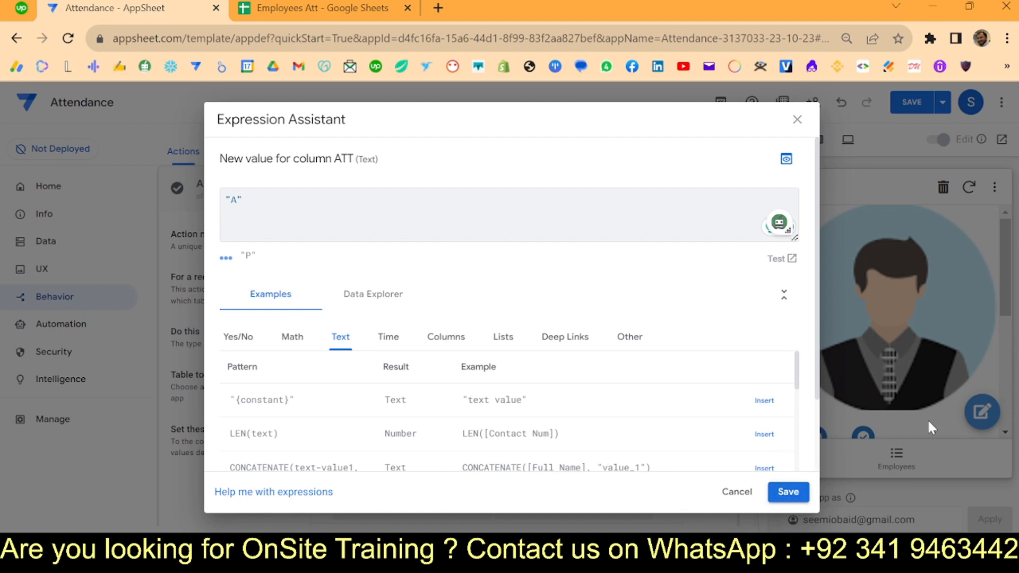
left_click(789, 490)
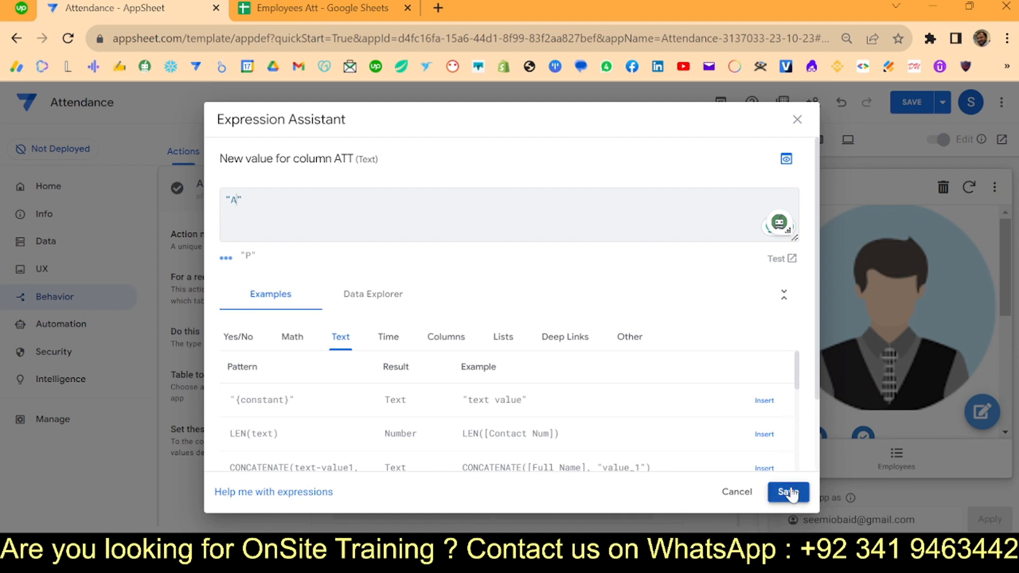
- Give action A the circled-cross icon, found by searching 'cros', and save the app
scroll(496, 366, "down", 4)
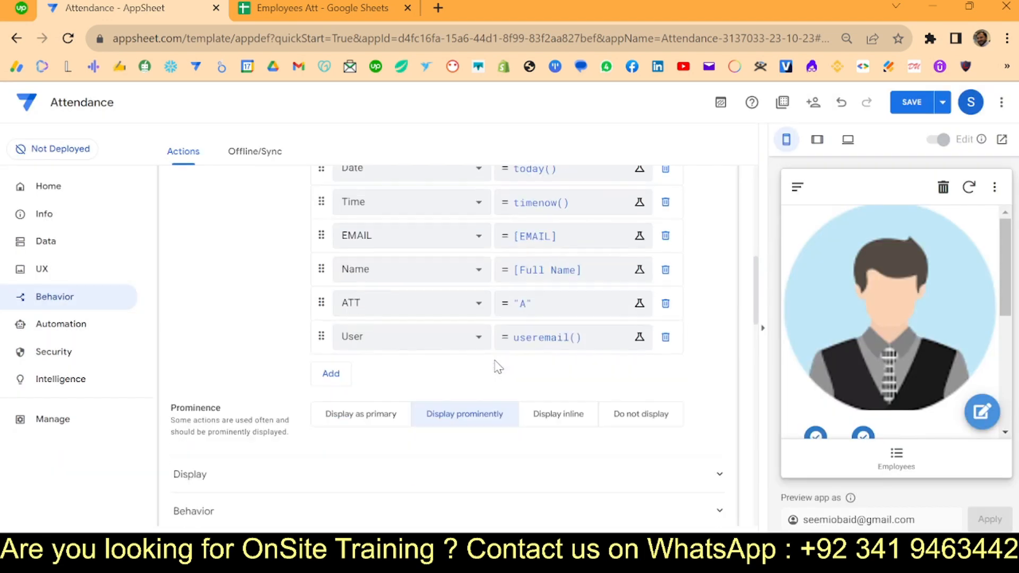
left_click(375, 297)
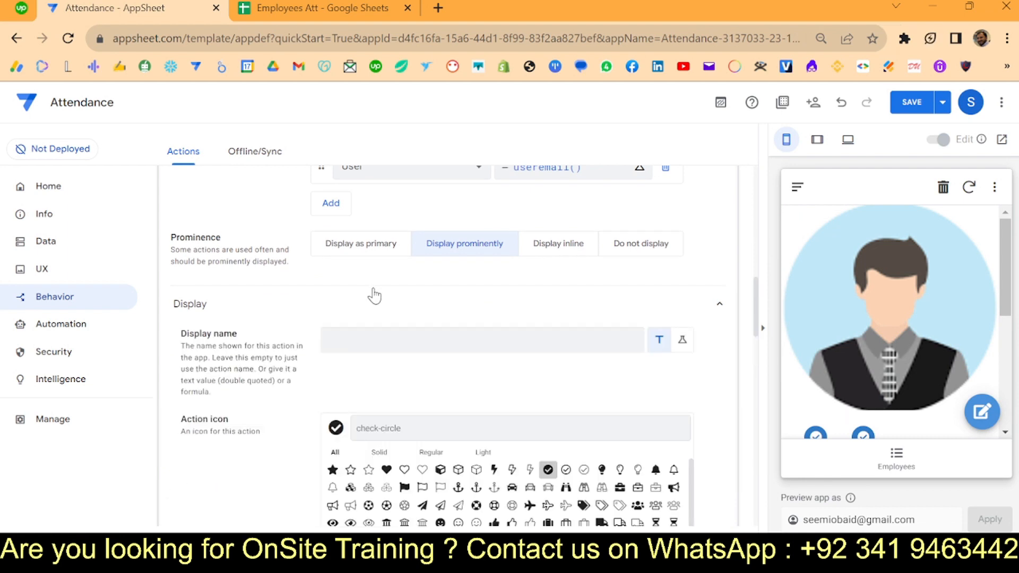
left_click(376, 428)
type("cross")
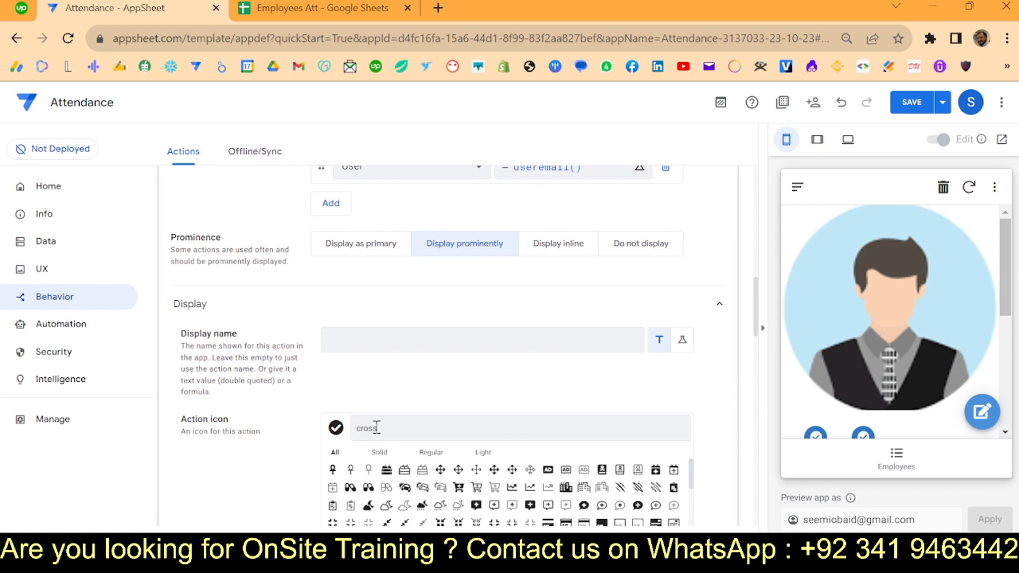
left_click(351, 487)
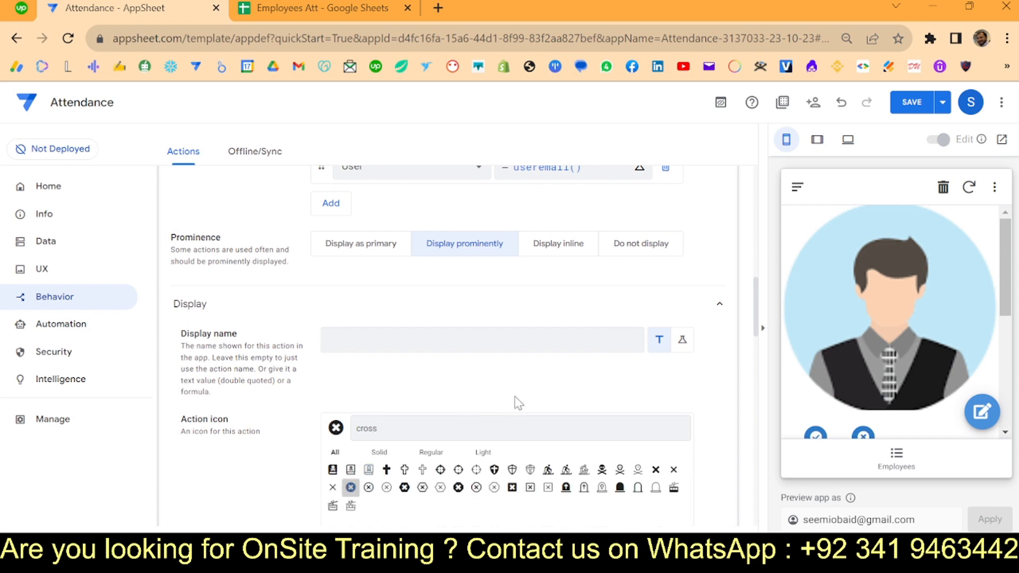
left_click(923, 104)
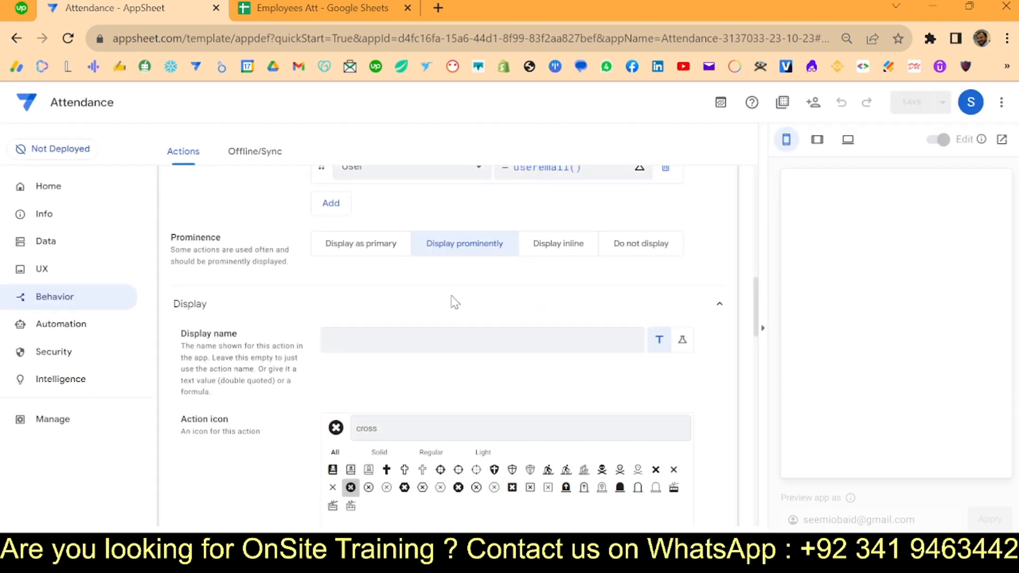
scroll(454, 302, "up", 10)
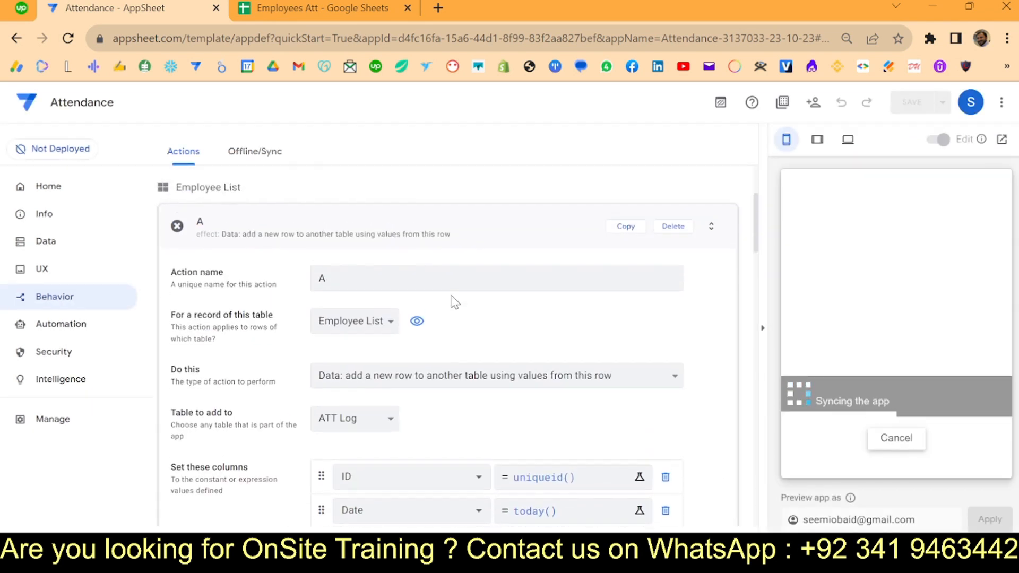
- Duplicate action A, rename the copy L, and set its ATT value to "L"
left_click(633, 241)
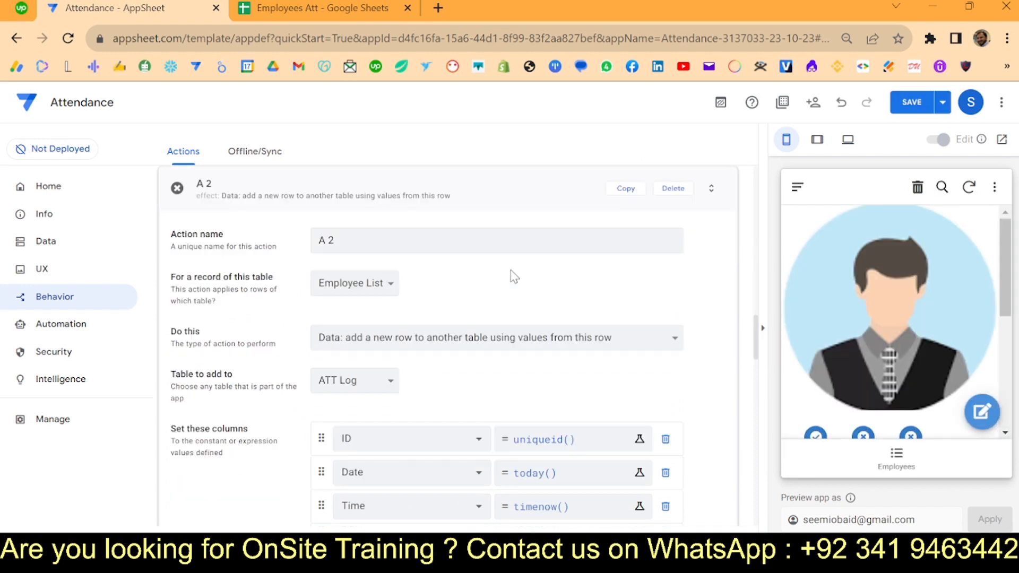
triple_click(403, 250)
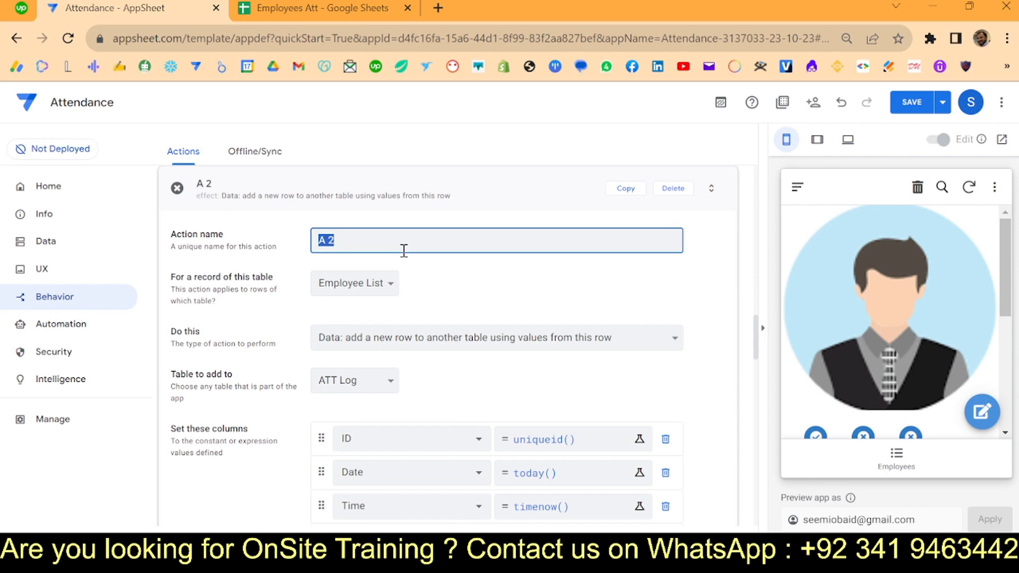
type("L")
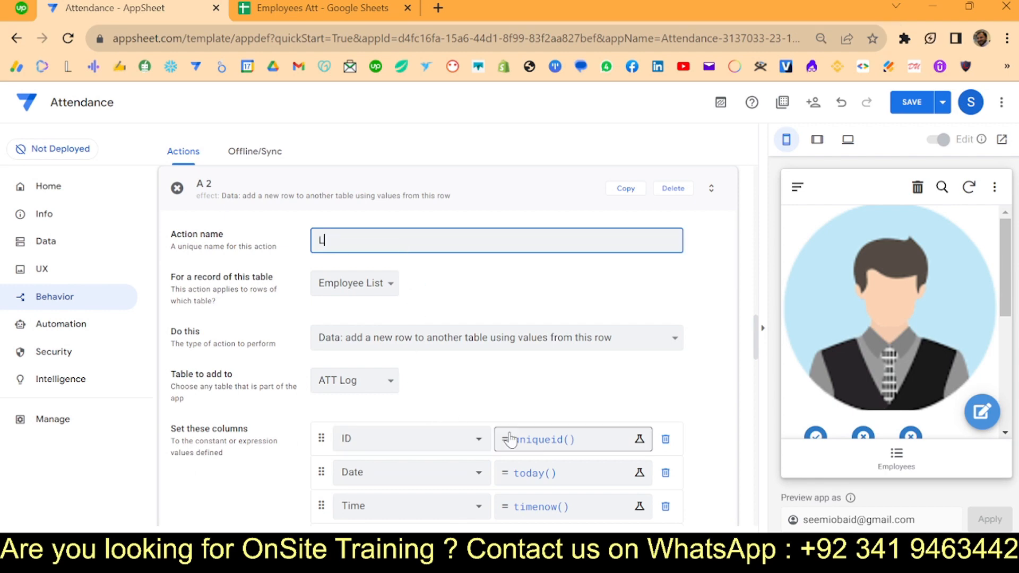
scroll(442, 417, "down", 4)
left_click(525, 413)
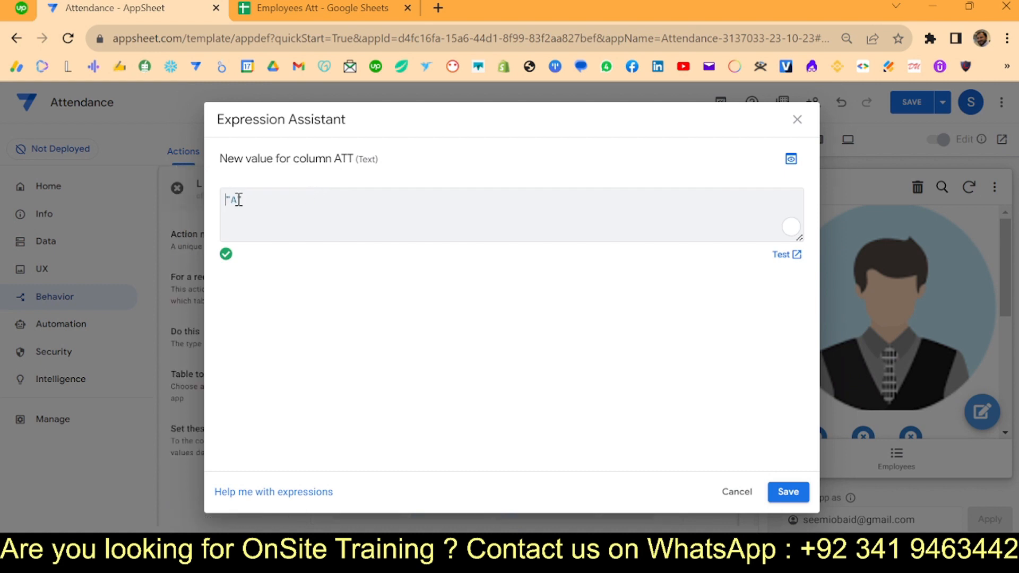
left_click(232, 199)
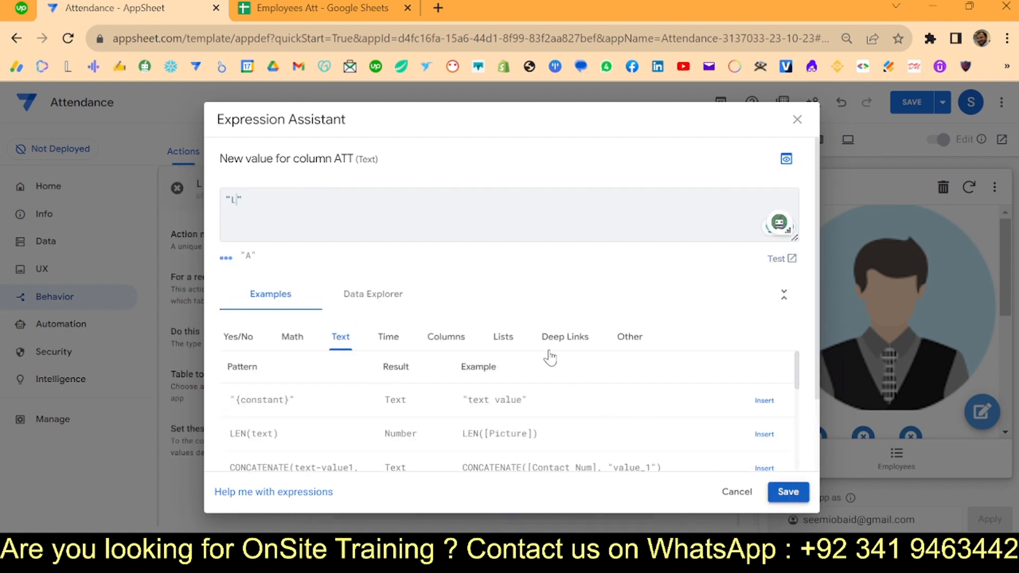
- Give action L the alarm-snooze icon and save the app
scroll(477, 333, "down", 3)
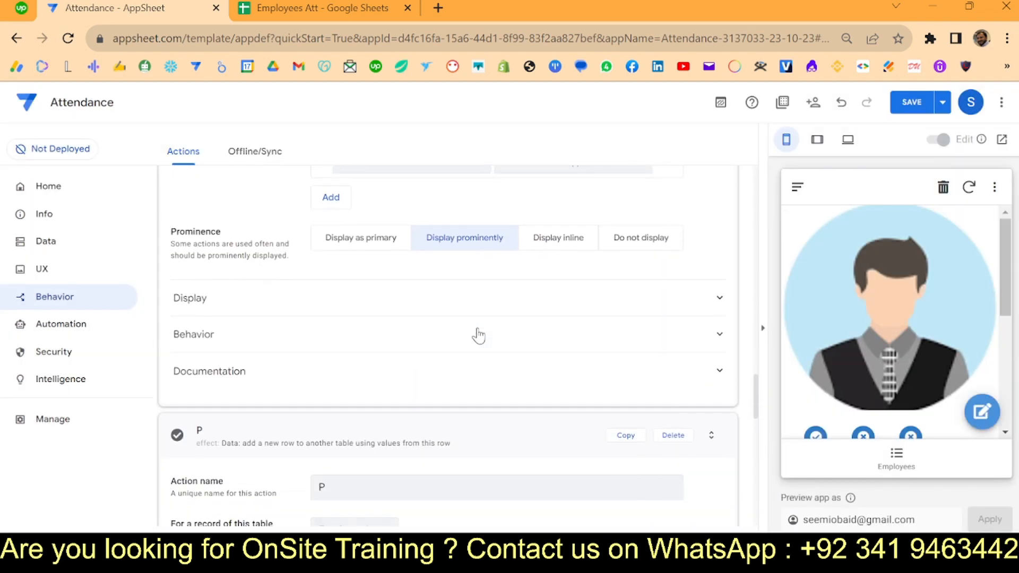
left_click(449, 316)
scroll(466, 390, "down", 3)
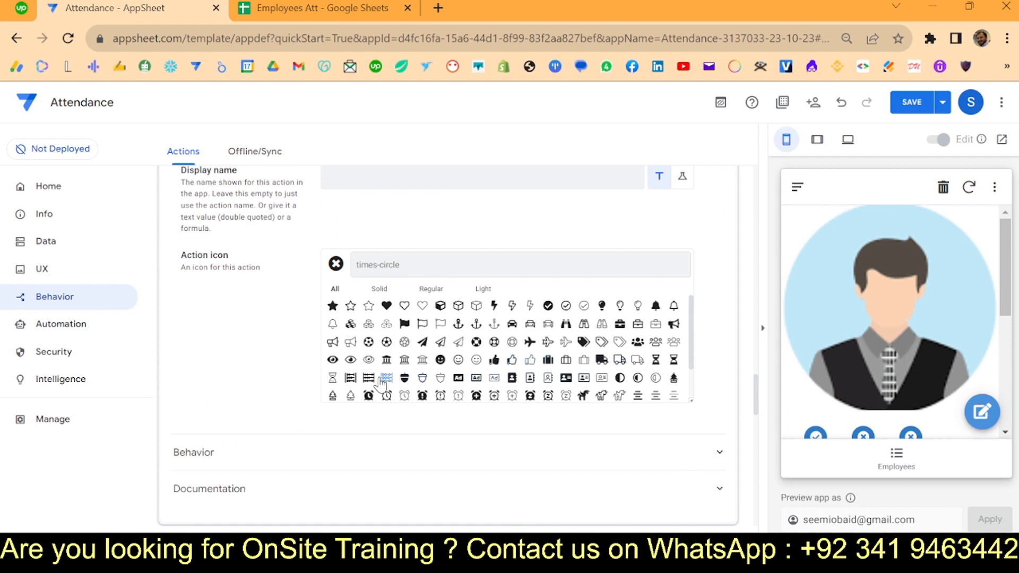
scroll(382, 382, "down", 2)
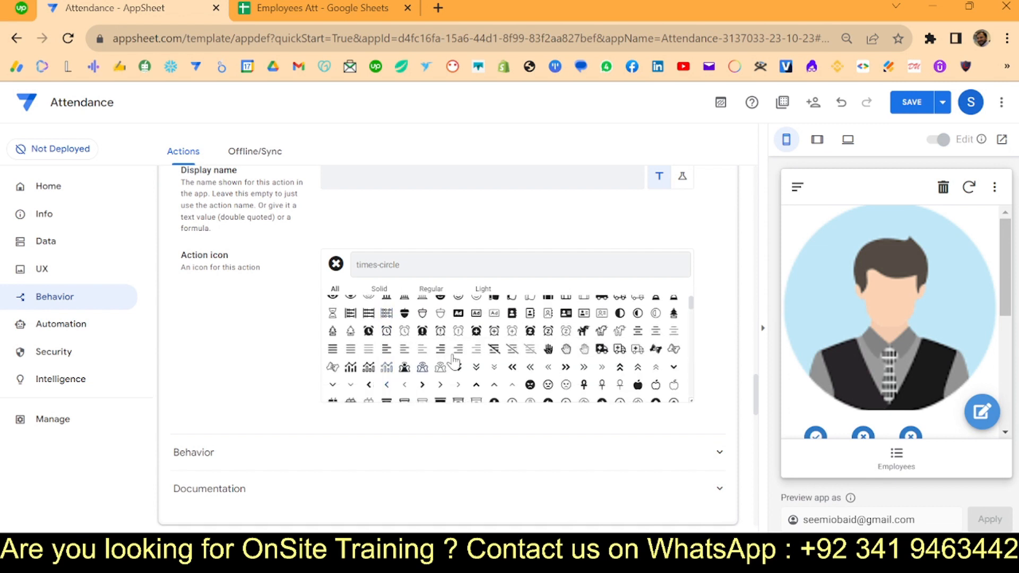
left_click(530, 333)
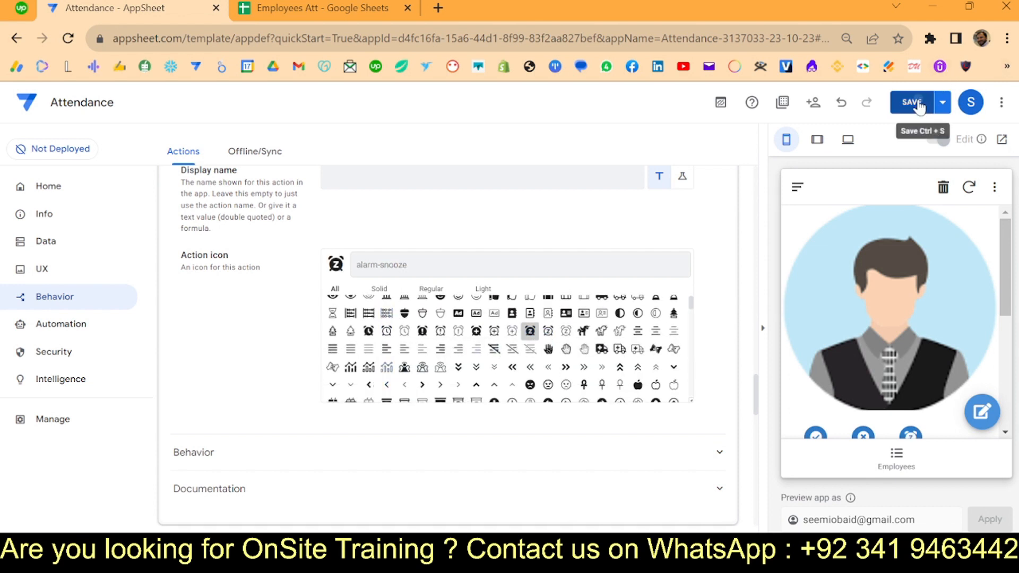
left_click(911, 102)
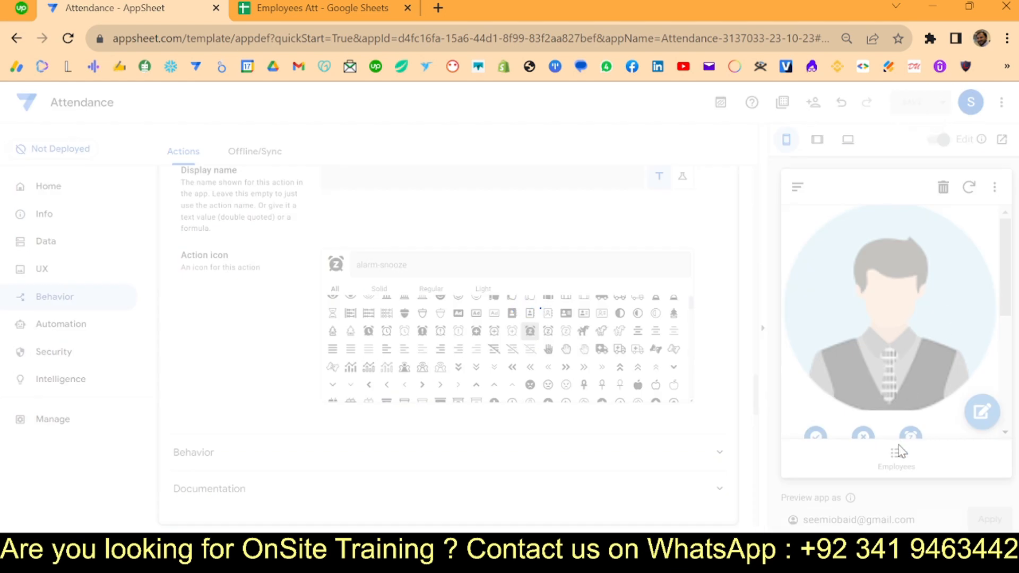
- Add actions A and L after P in the Employees view's row action bar and save
left_click(50, 269)
scroll(349, 382, "down", 15)
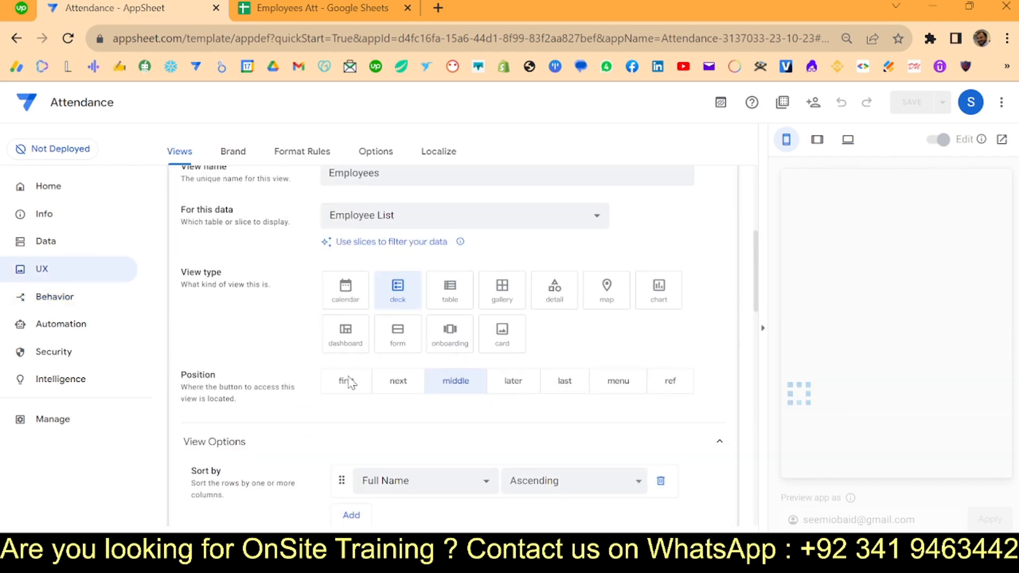
scroll(348, 382, "down", 3)
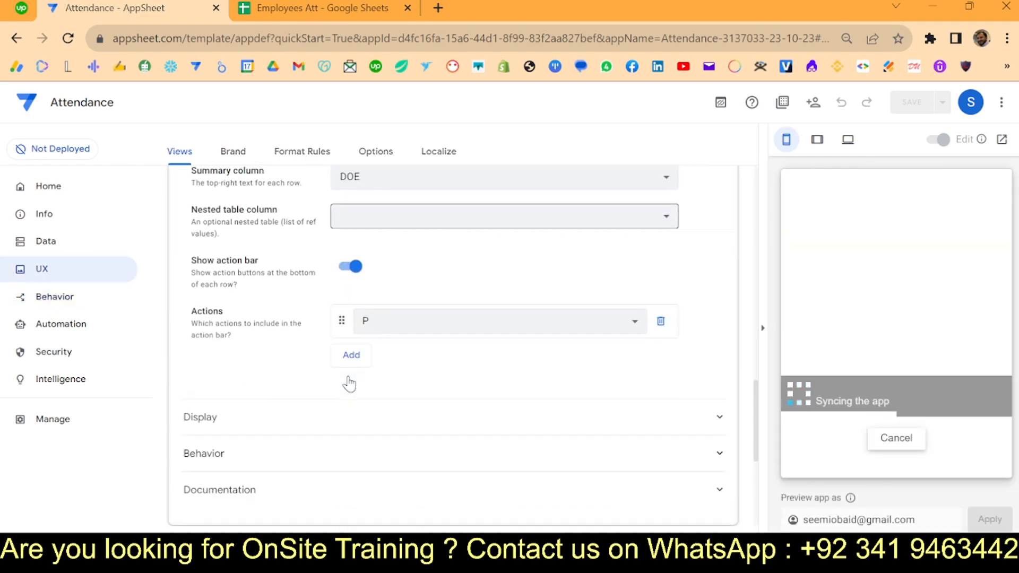
left_click(360, 361)
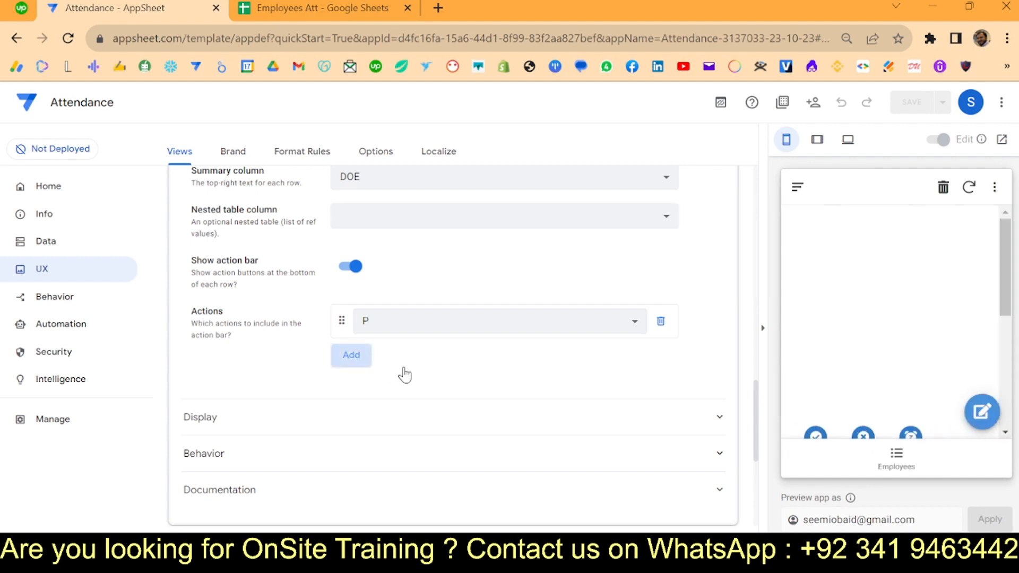
left_click(413, 355)
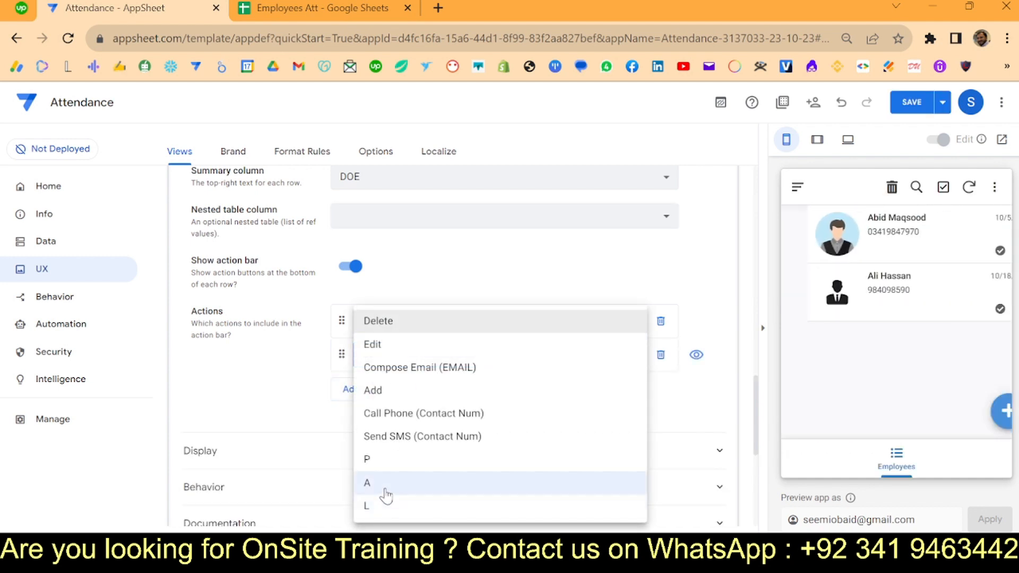
left_click(379, 483)
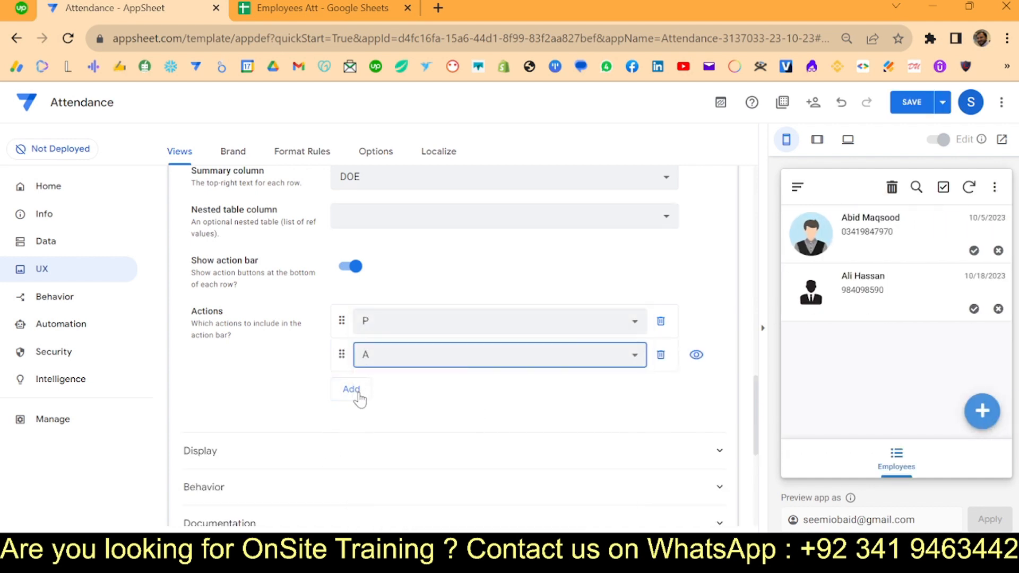
left_click(357, 395)
left_click(424, 389)
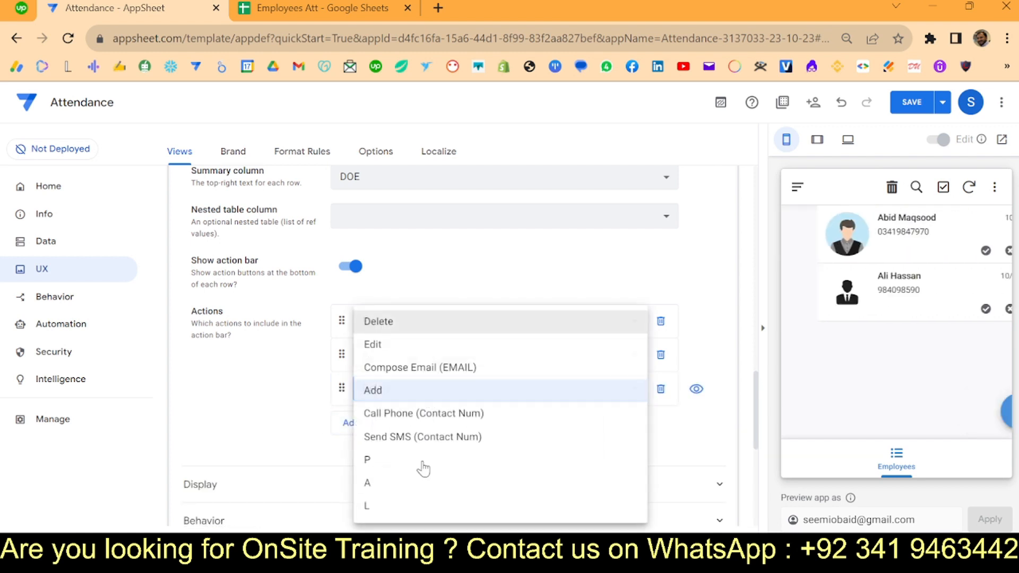
left_click(406, 508)
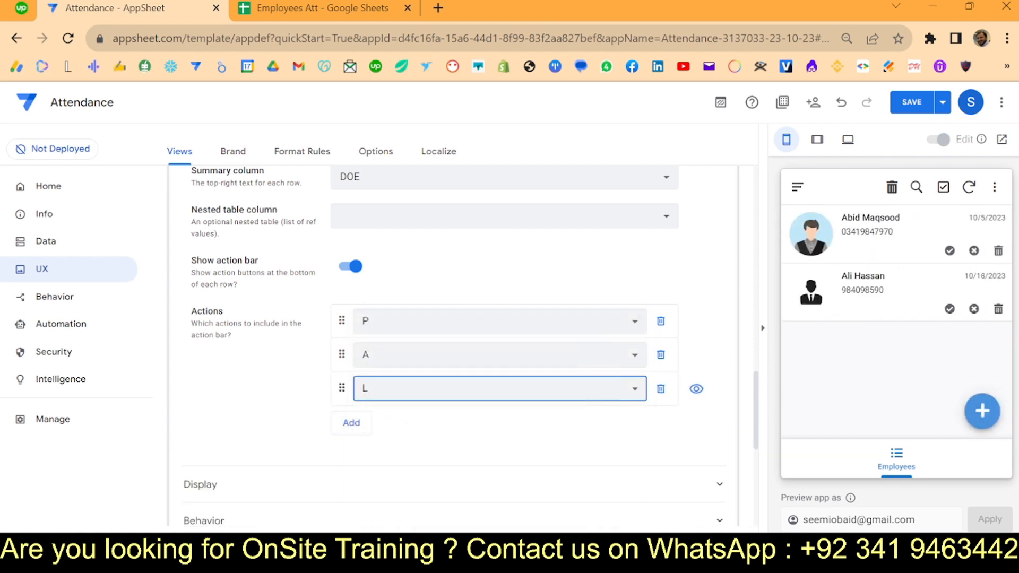
left_click(918, 107)
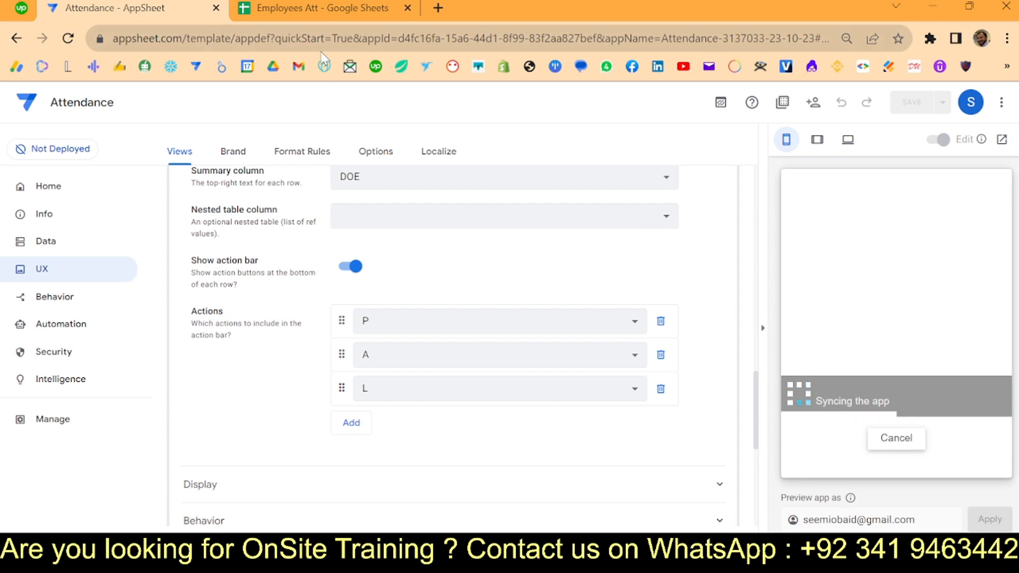
left_click(297, 11)
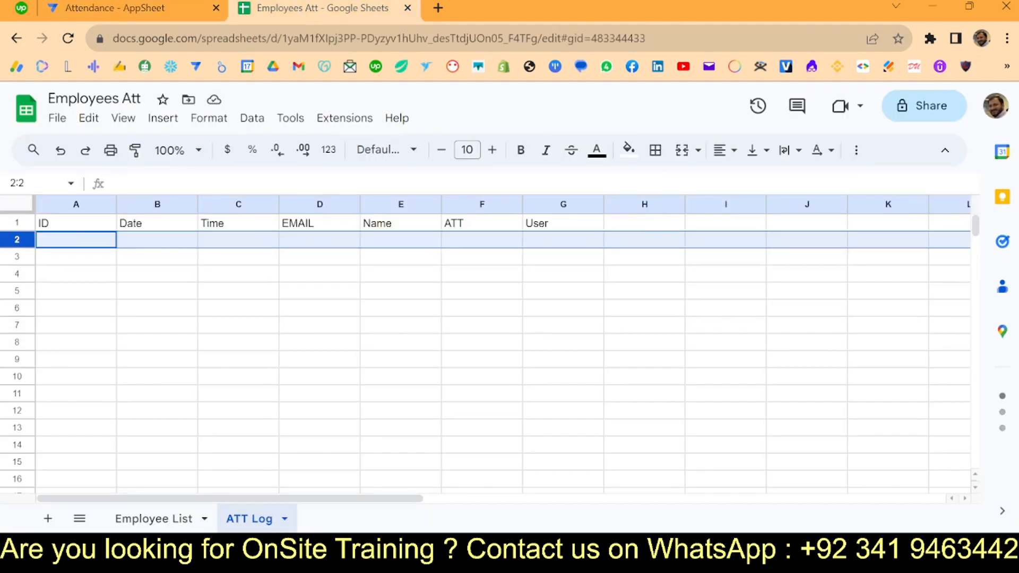
left_click(150, 523)
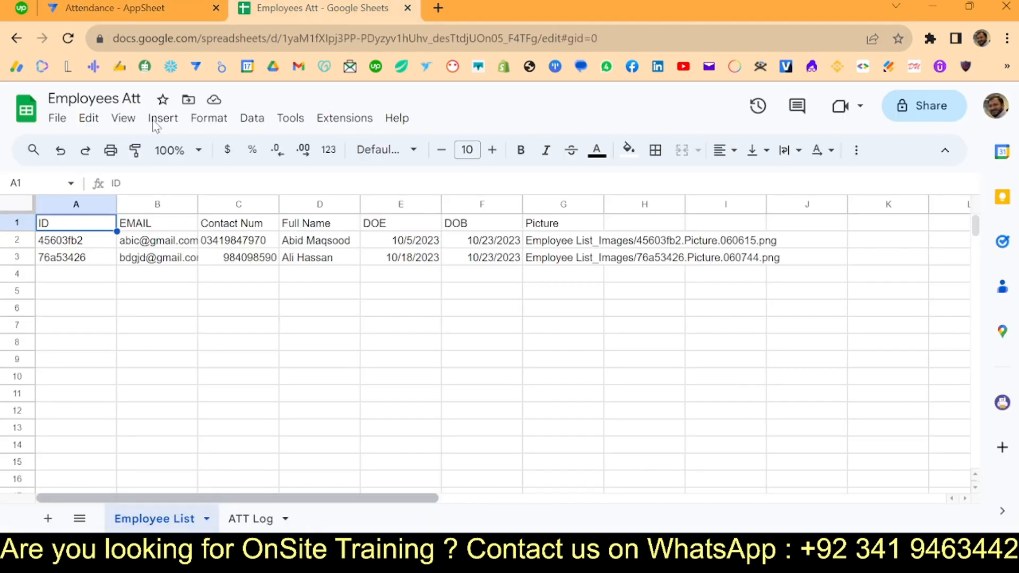
left_click(137, 19)
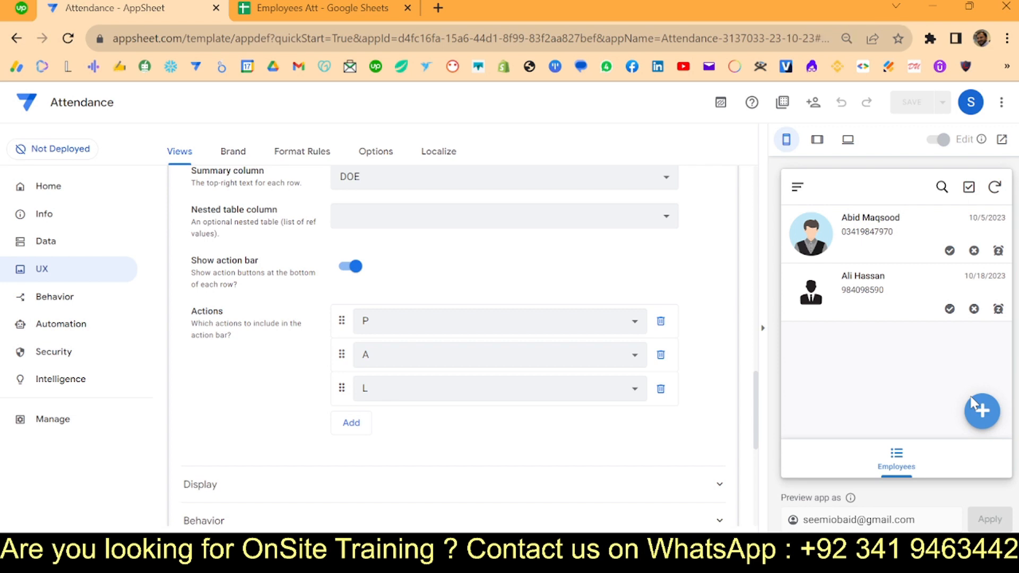
- Log L for the second employee and confirm the L value in ATT Log cell F2
left_click(1006, 308)
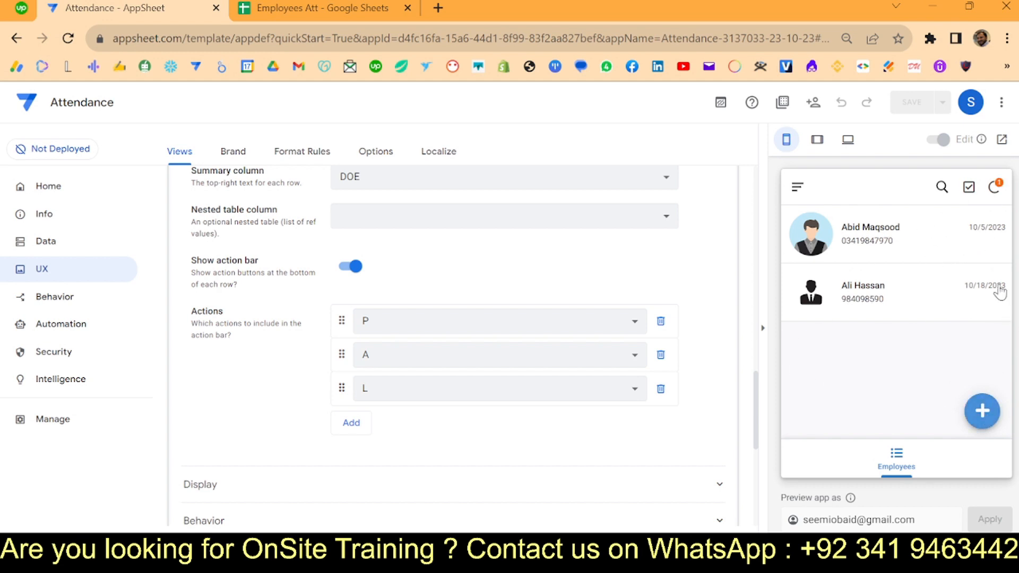
left_click(301, 6)
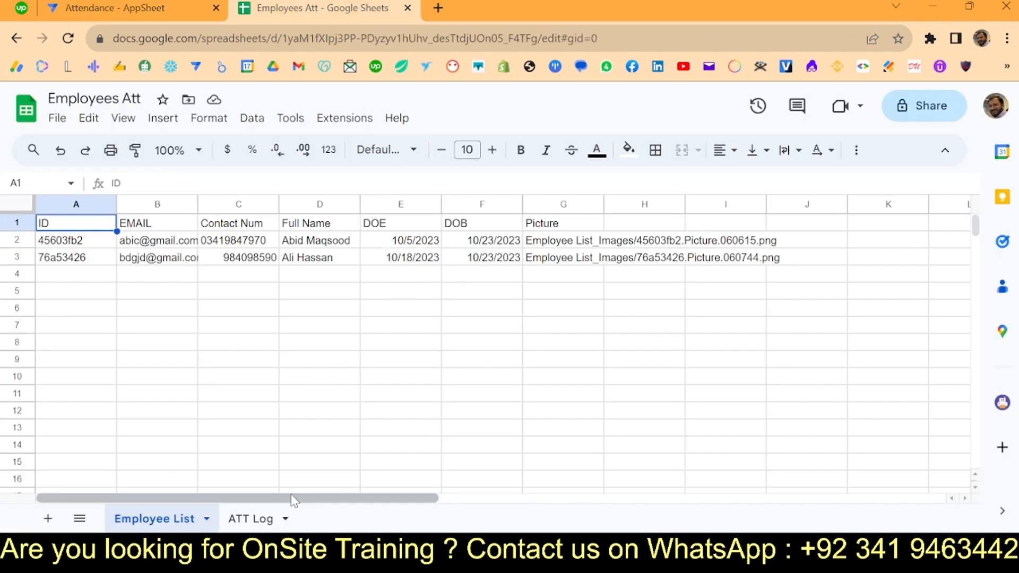
left_click(253, 519)
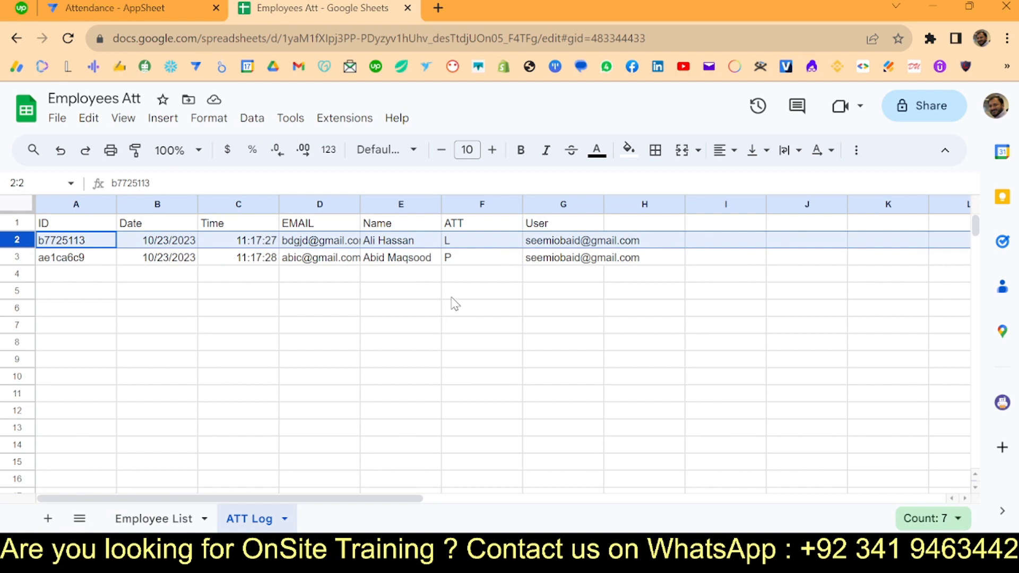
left_click(460, 243)
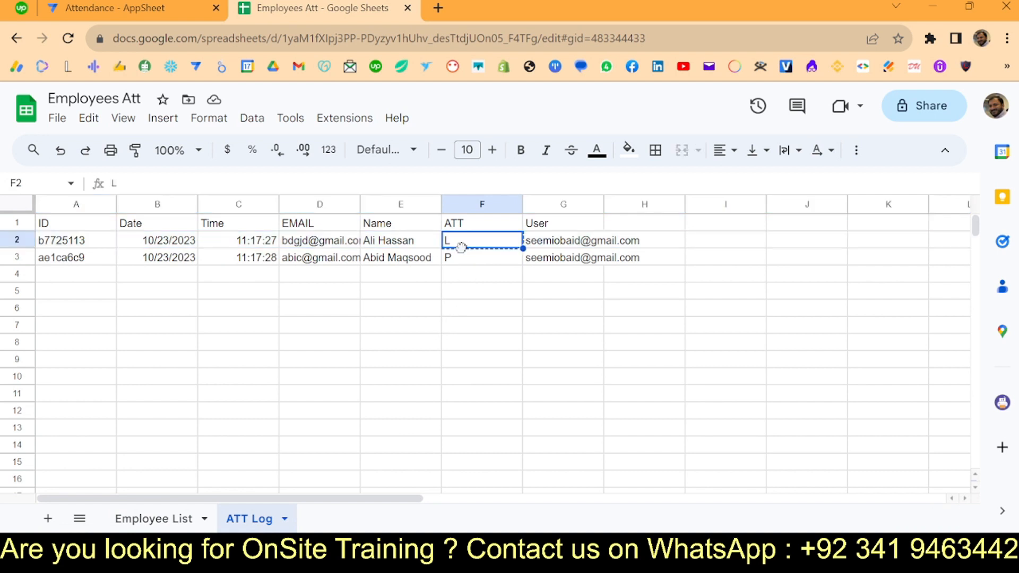
left_click(161, 7)
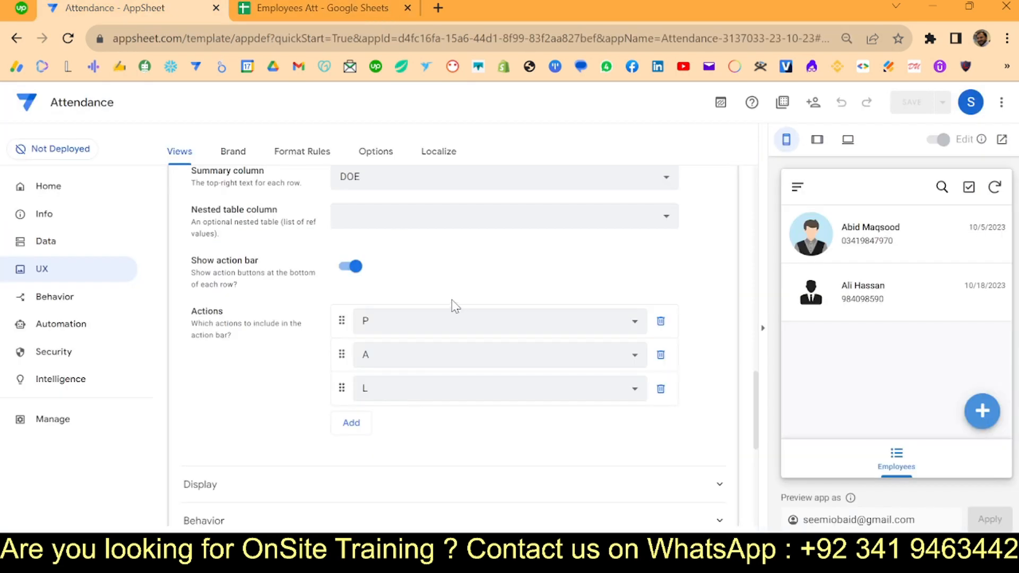